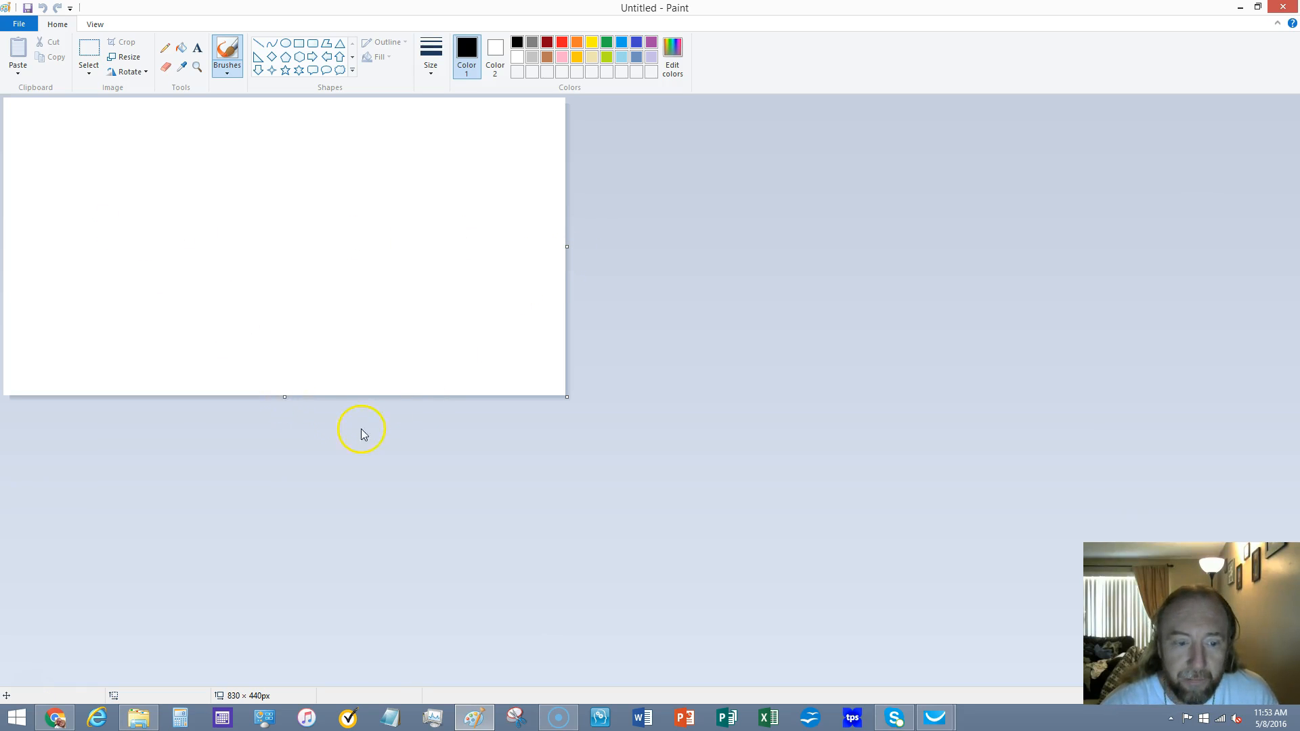
Step: Extend the blank canvas downward to a size of 830 × 800 px
drag(283, 396, 289, 461)
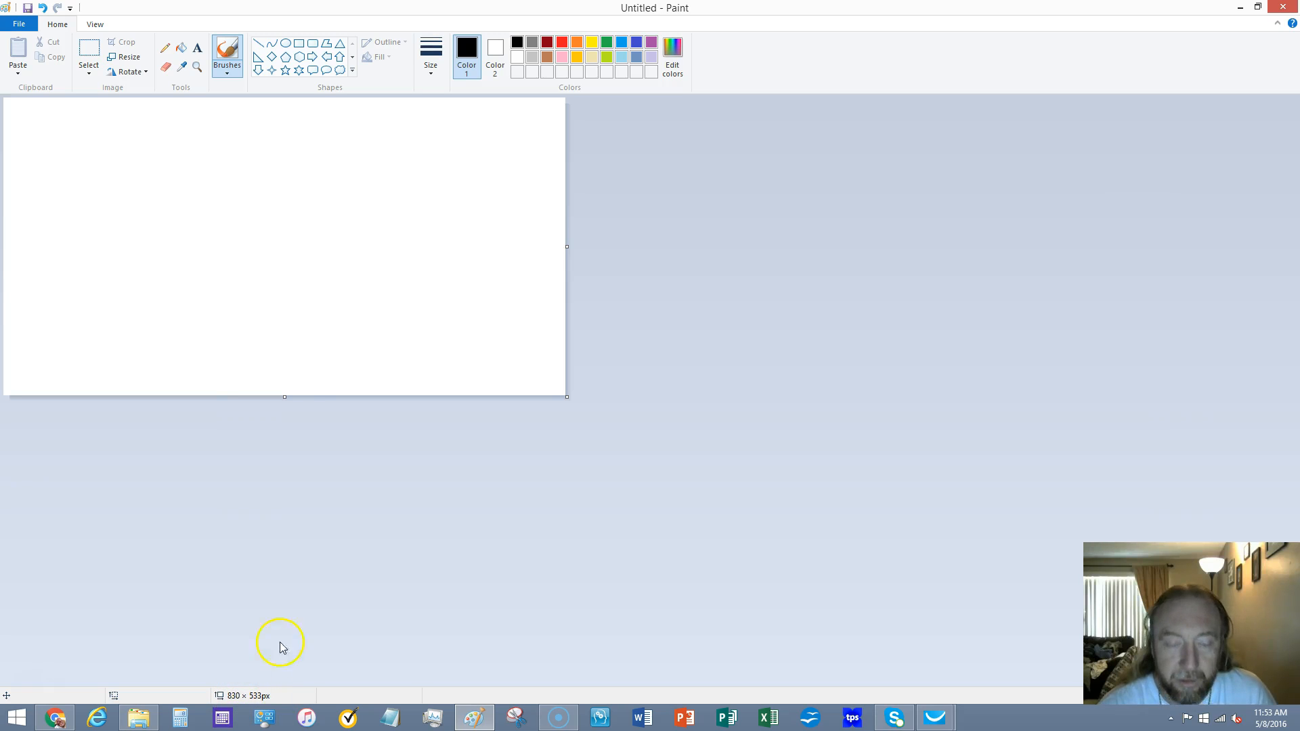
drag(285, 399, 272, 638)
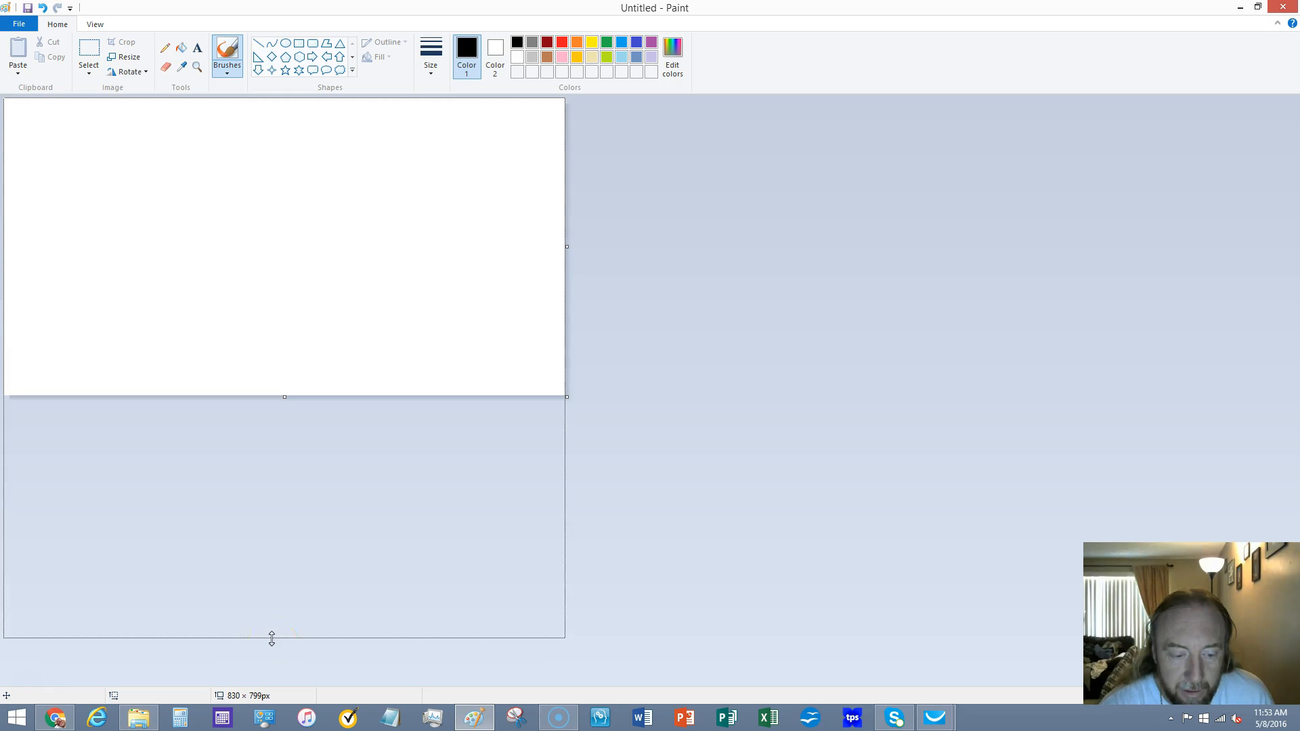
drag(272, 640, 271, 640)
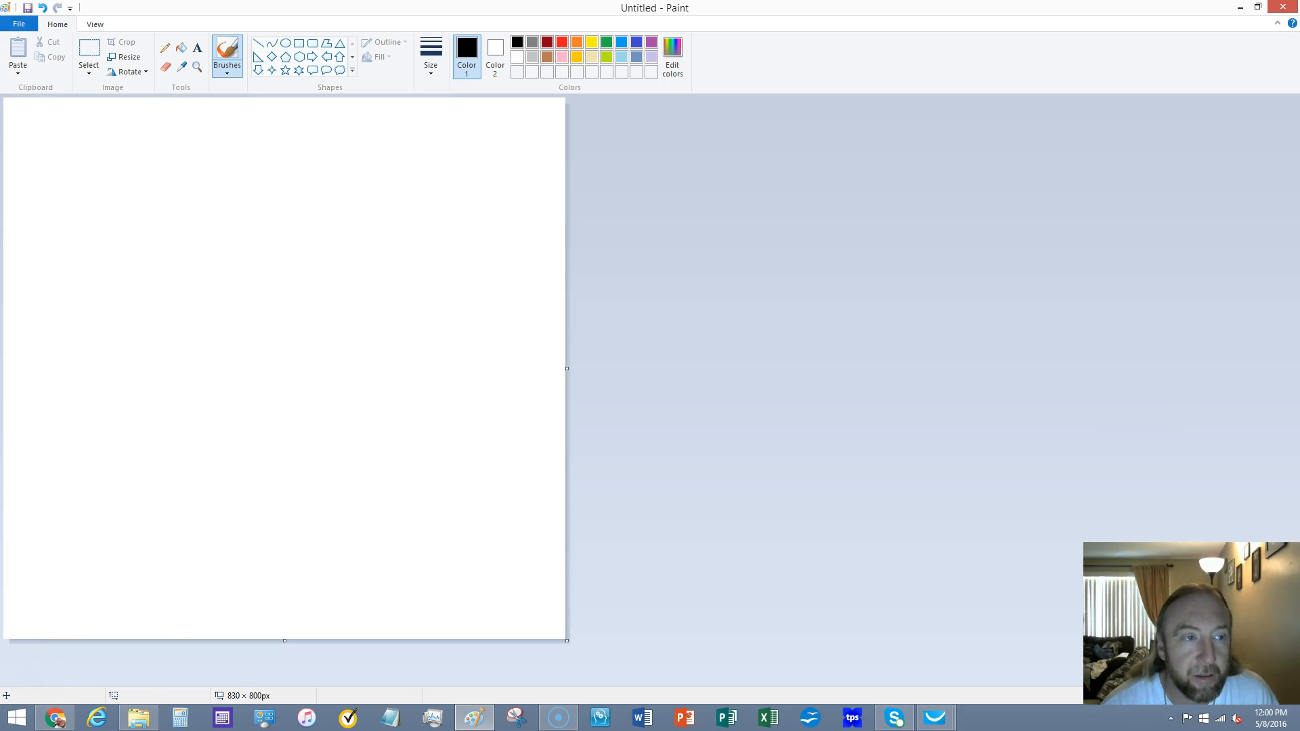
Step: Save the blank picture as the PNG file "CD Design 1" in the Clickdelivery LP Background Design folder
click(27, 8)
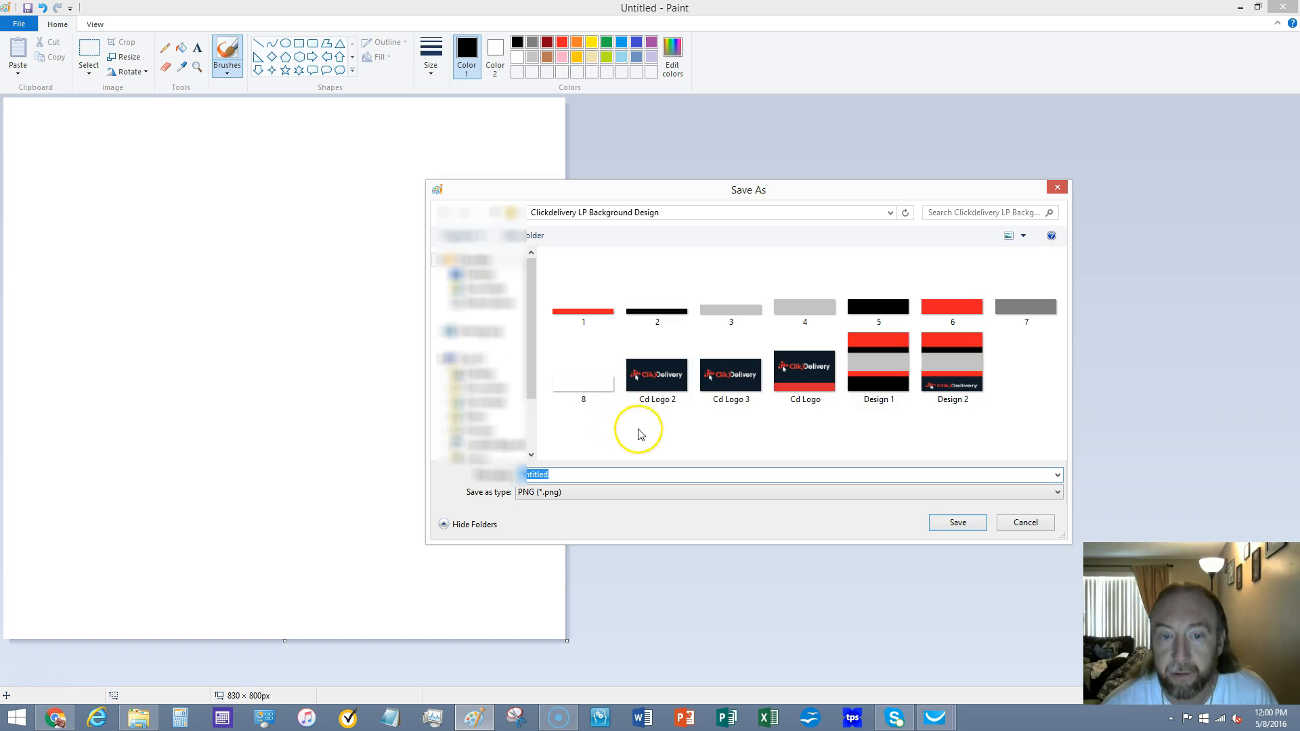
click(554, 213)
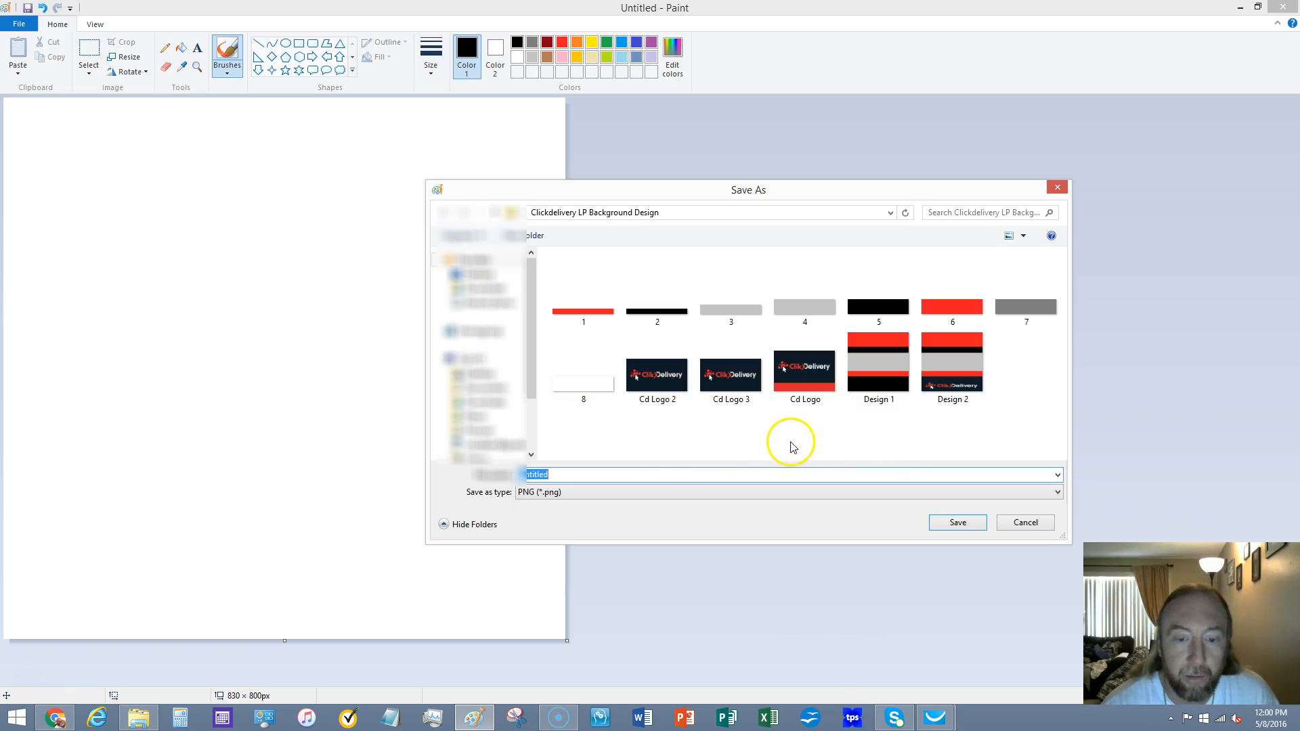
key(BackSpace)
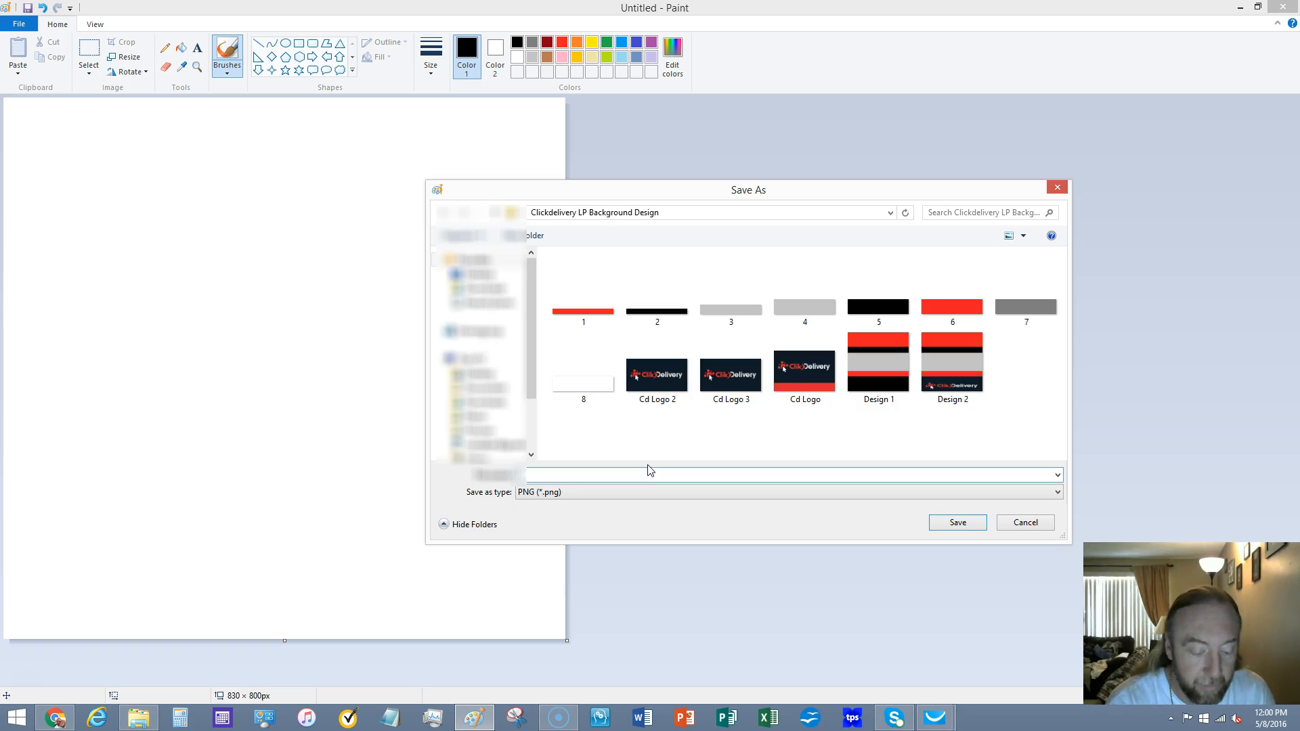
text(D)
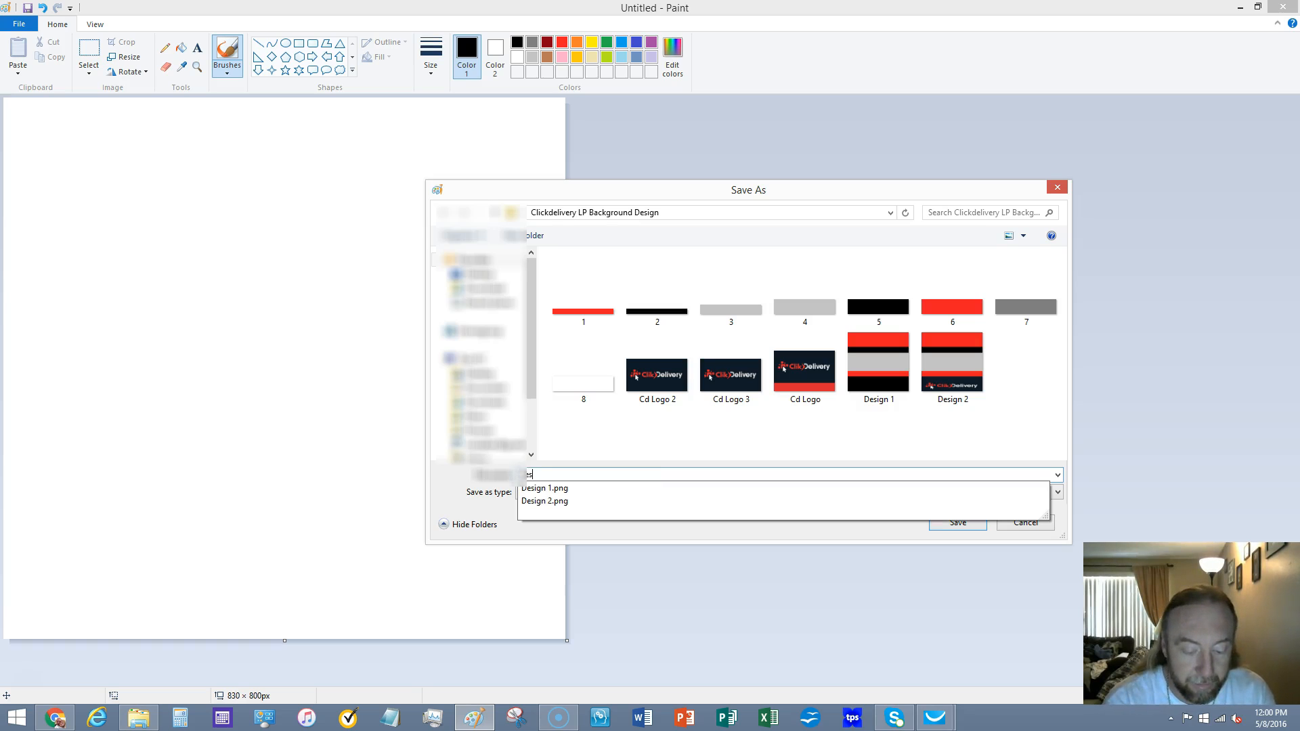
text(esign 1)
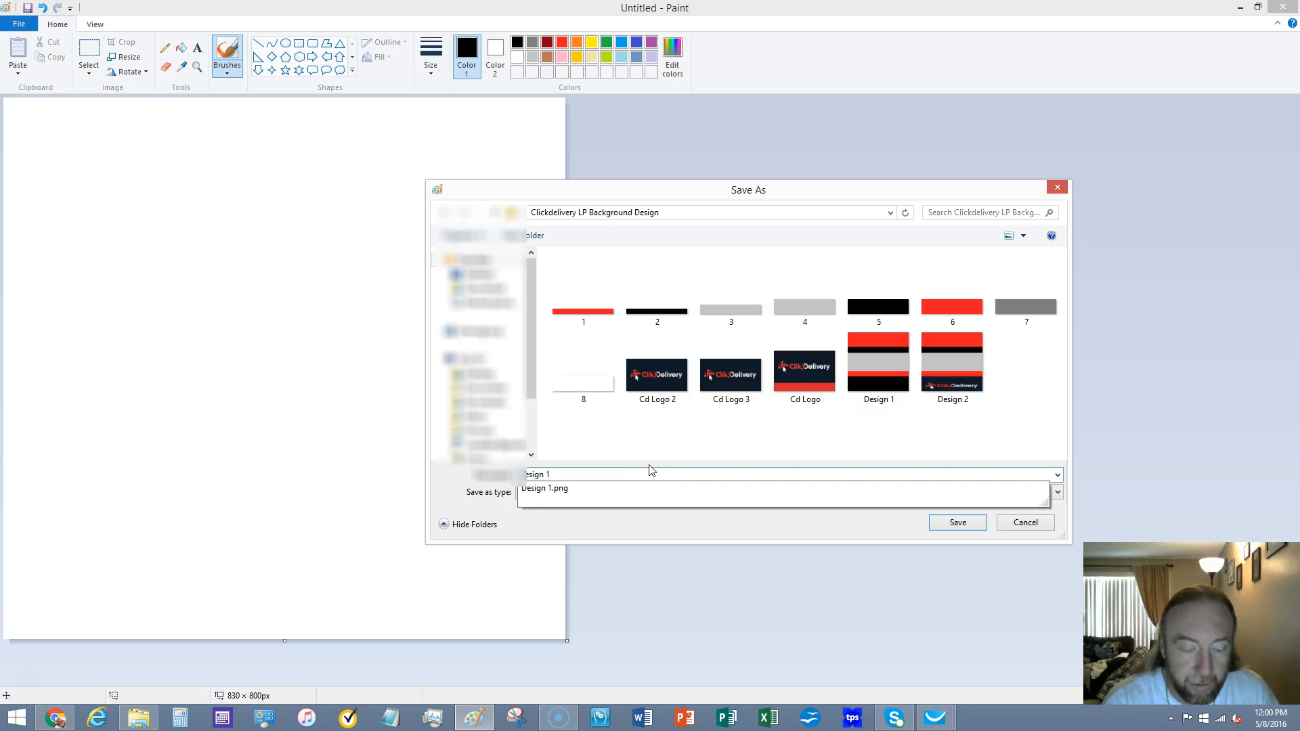
key(BackSpace)
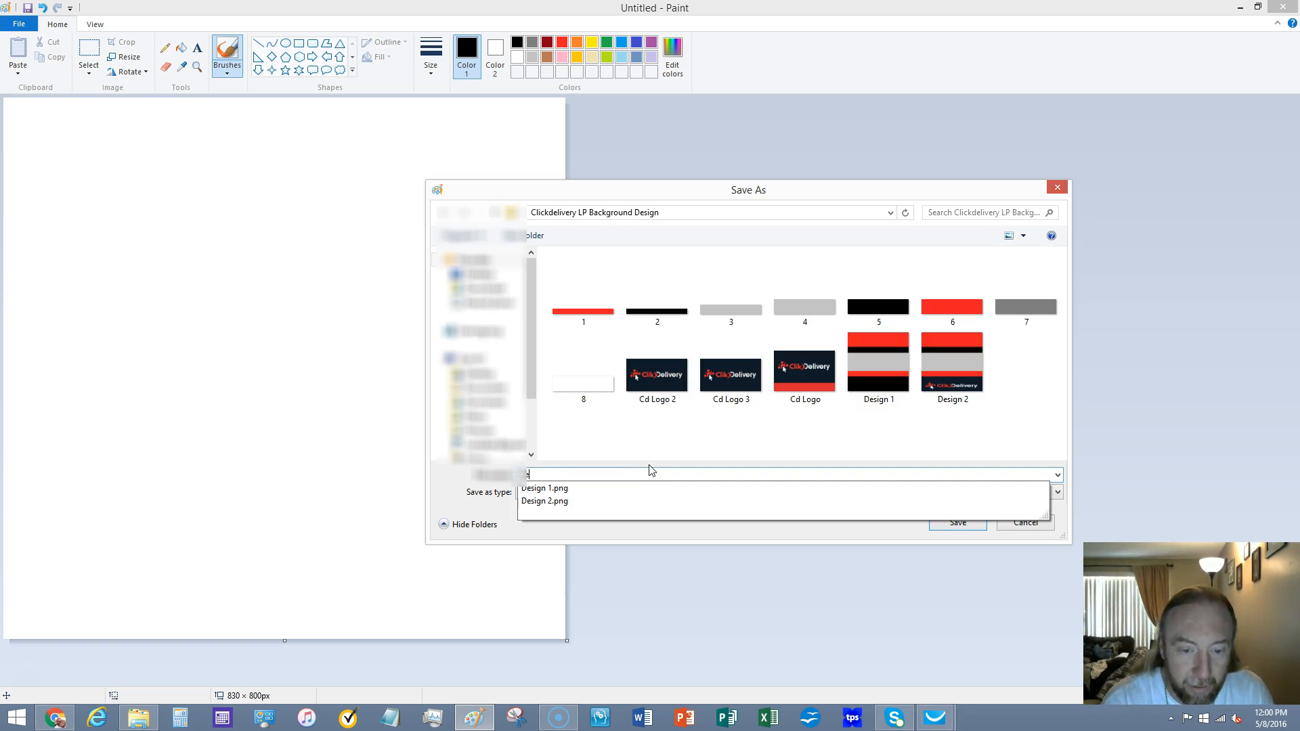
key(BackSpace)
key(BackSpace)
text(CD)
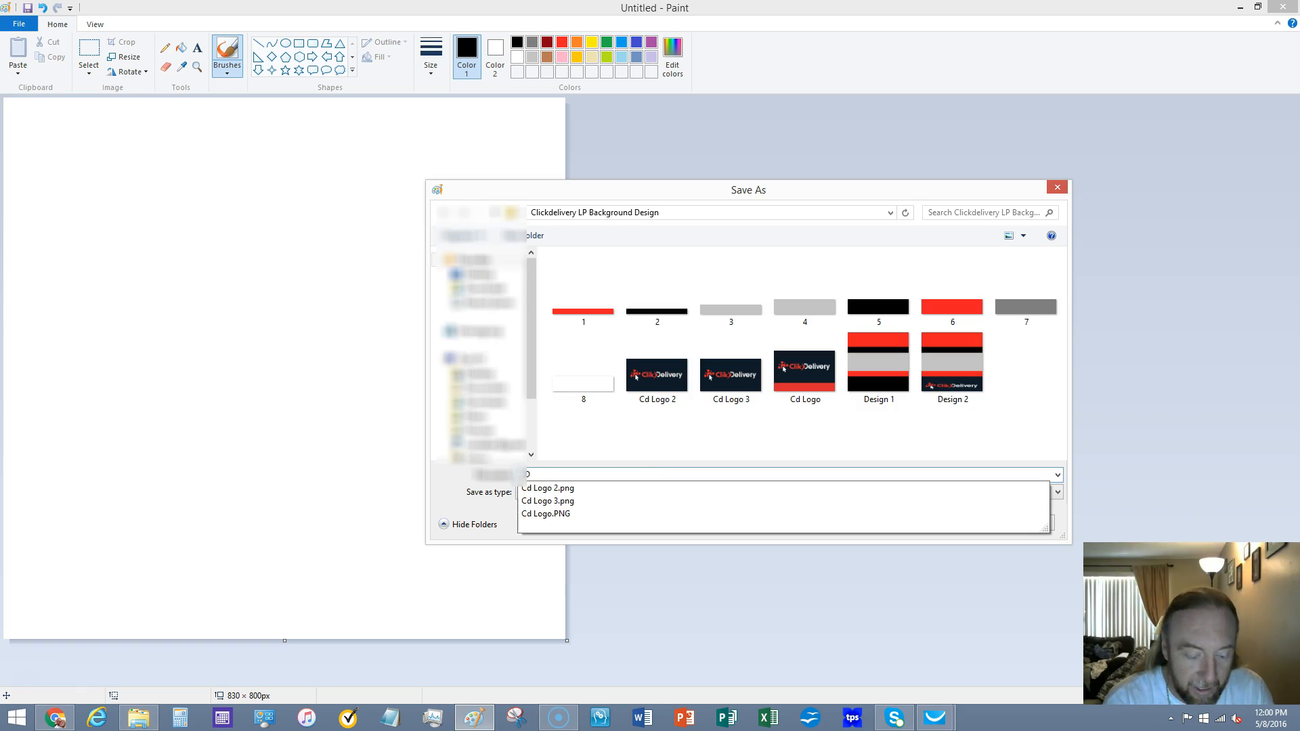
text( Design 1)
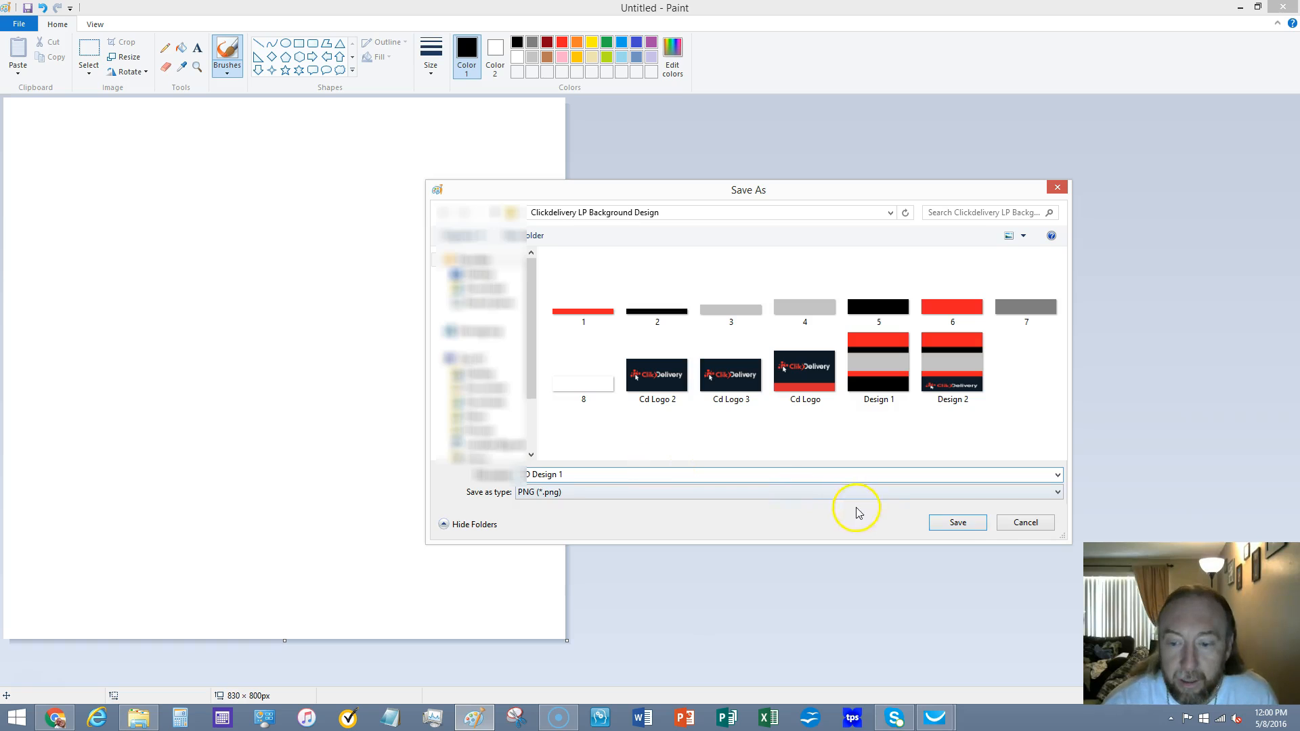
click(962, 523)
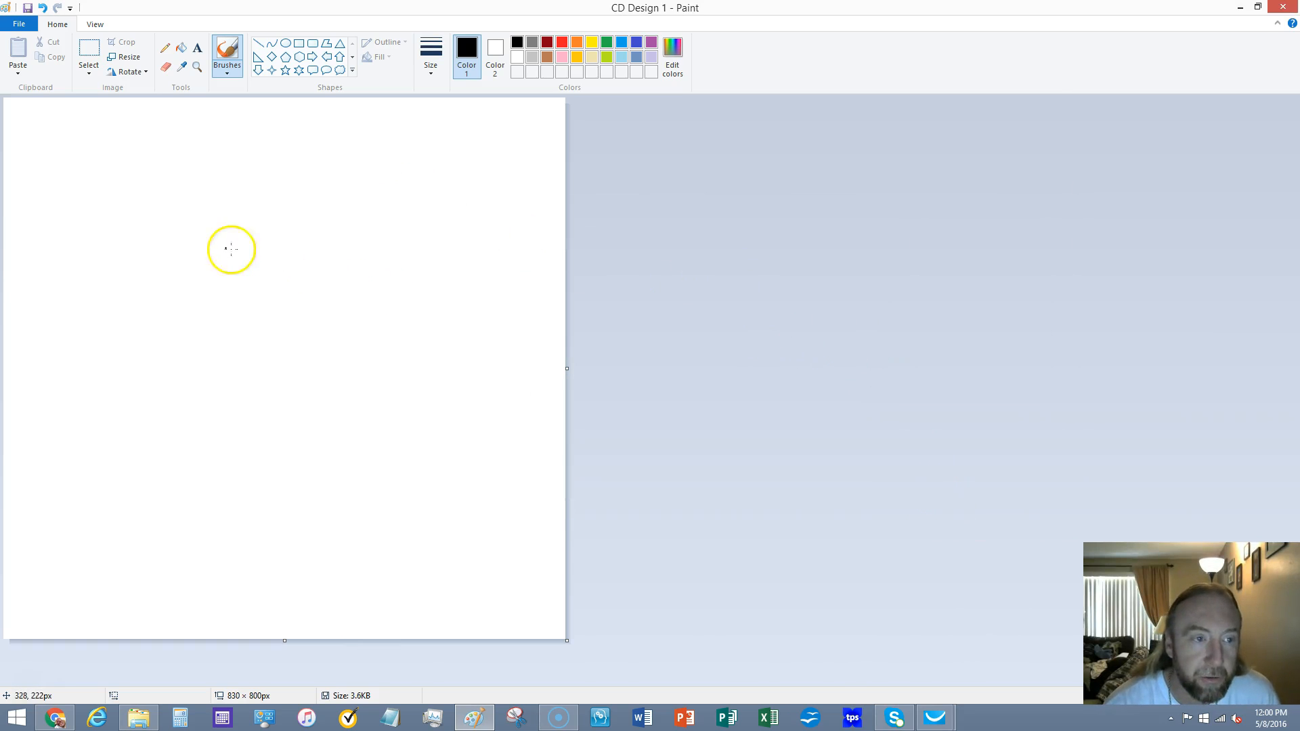
Step: Start a new picture and shorten its canvas to 830 × 200 px
click(19, 24)
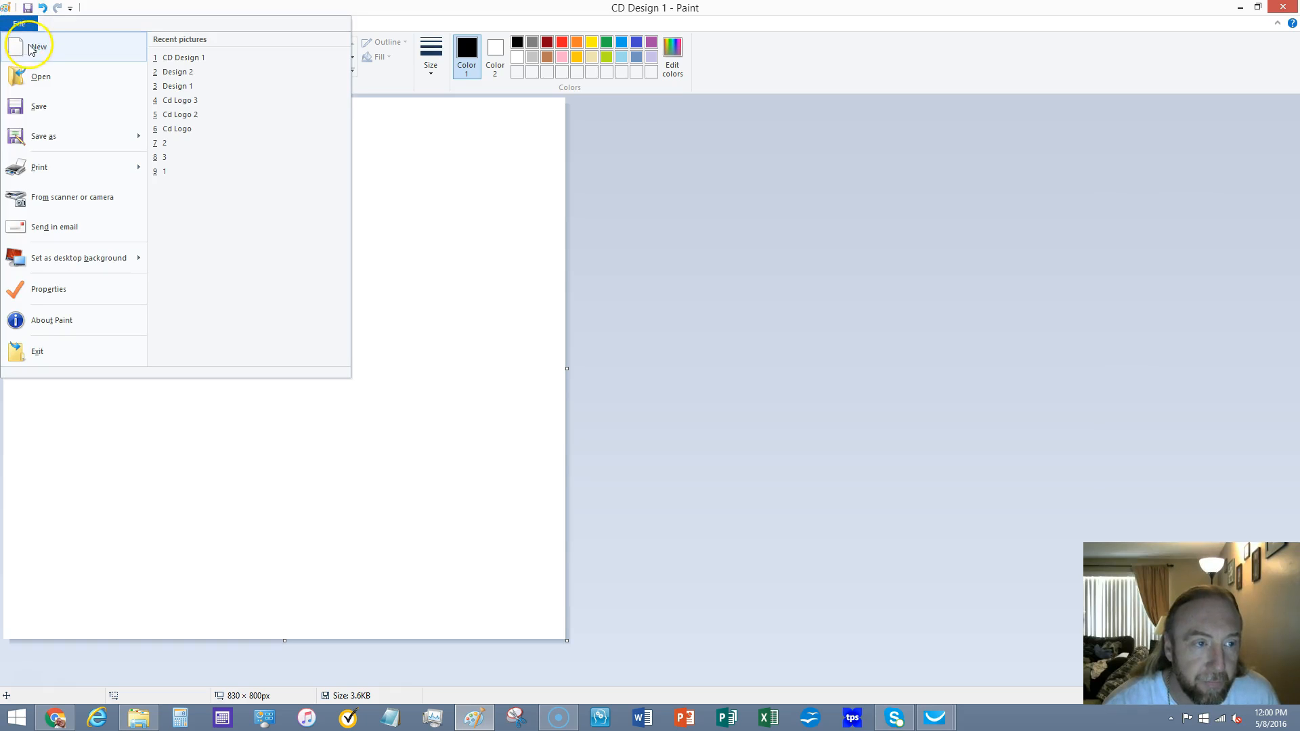
click(38, 47)
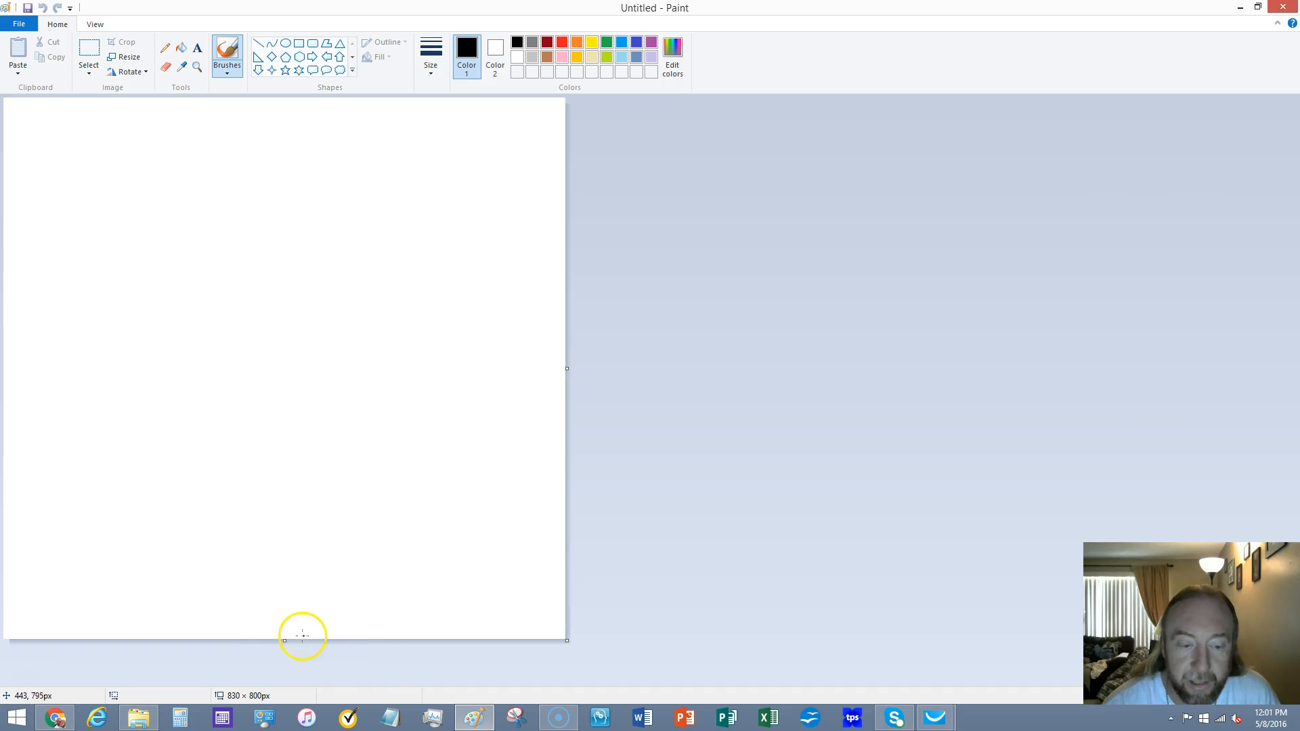
drag(285, 642, 302, 232)
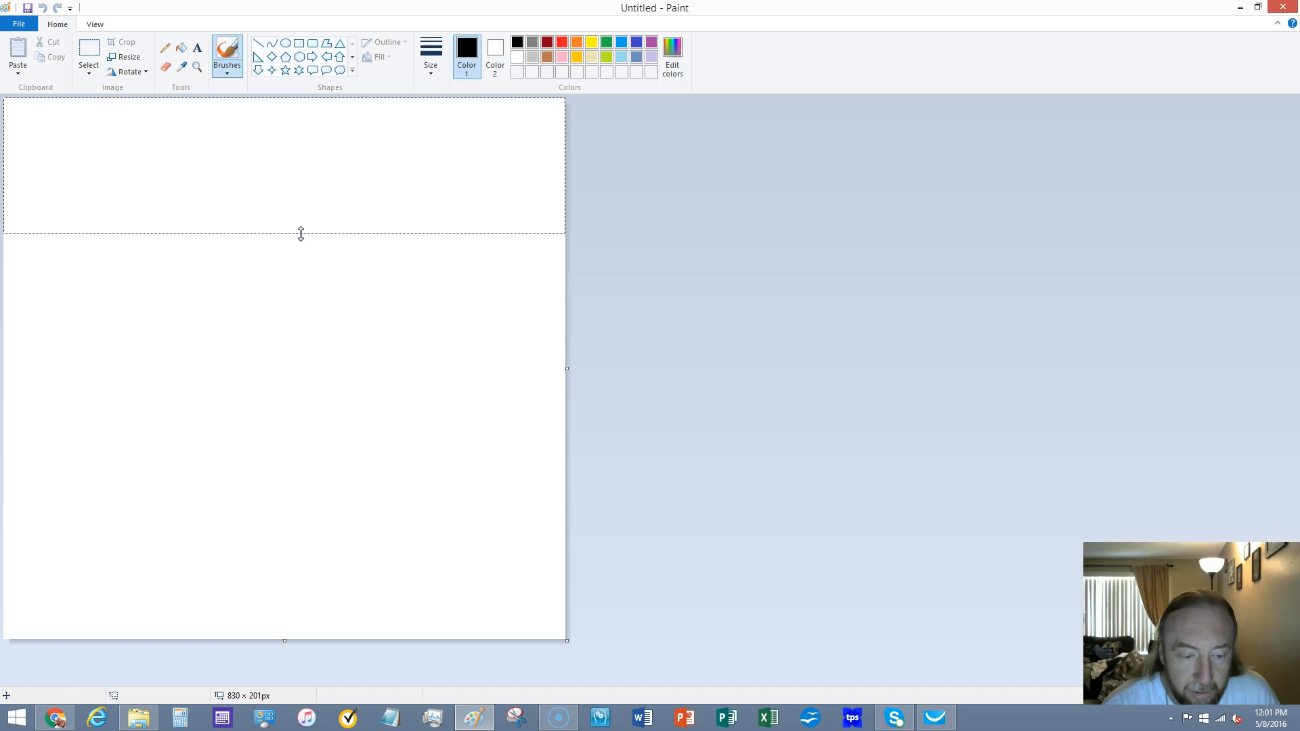
drag(300, 233, 300, 232)
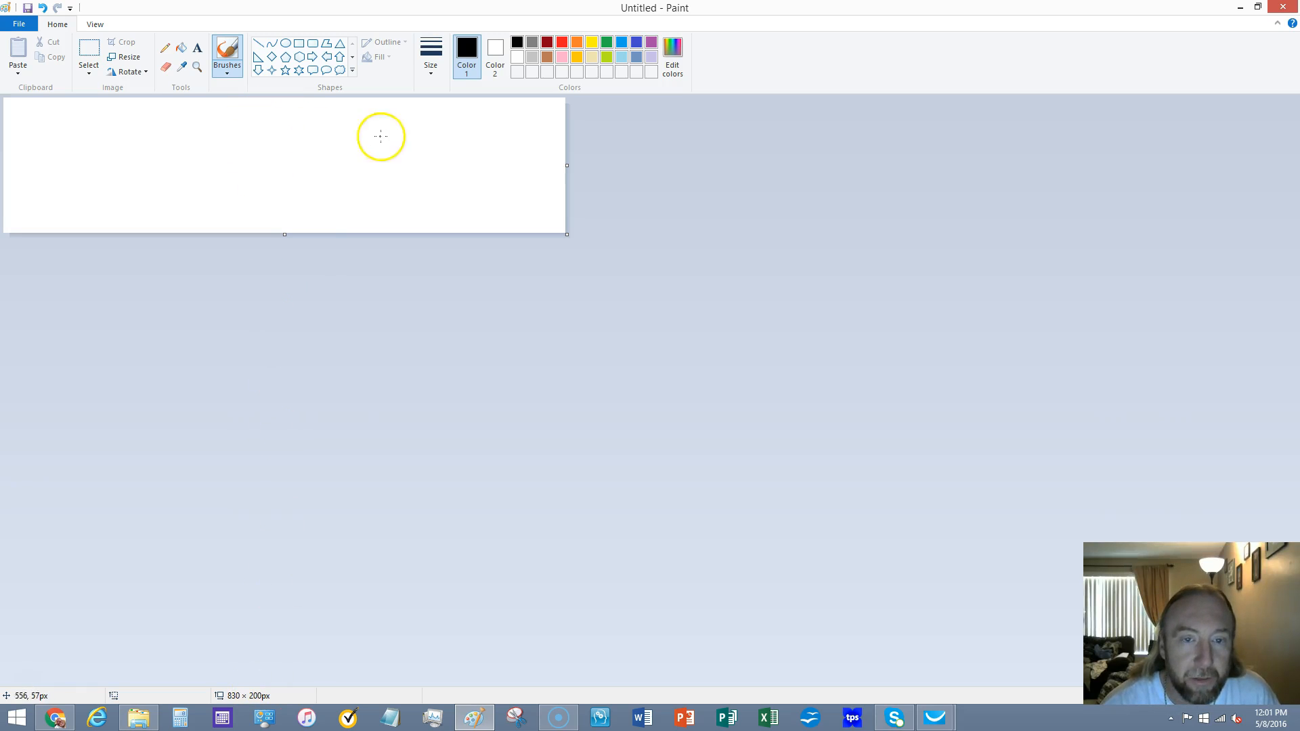
Step: Fill the entire canvas with black
click(466, 51)
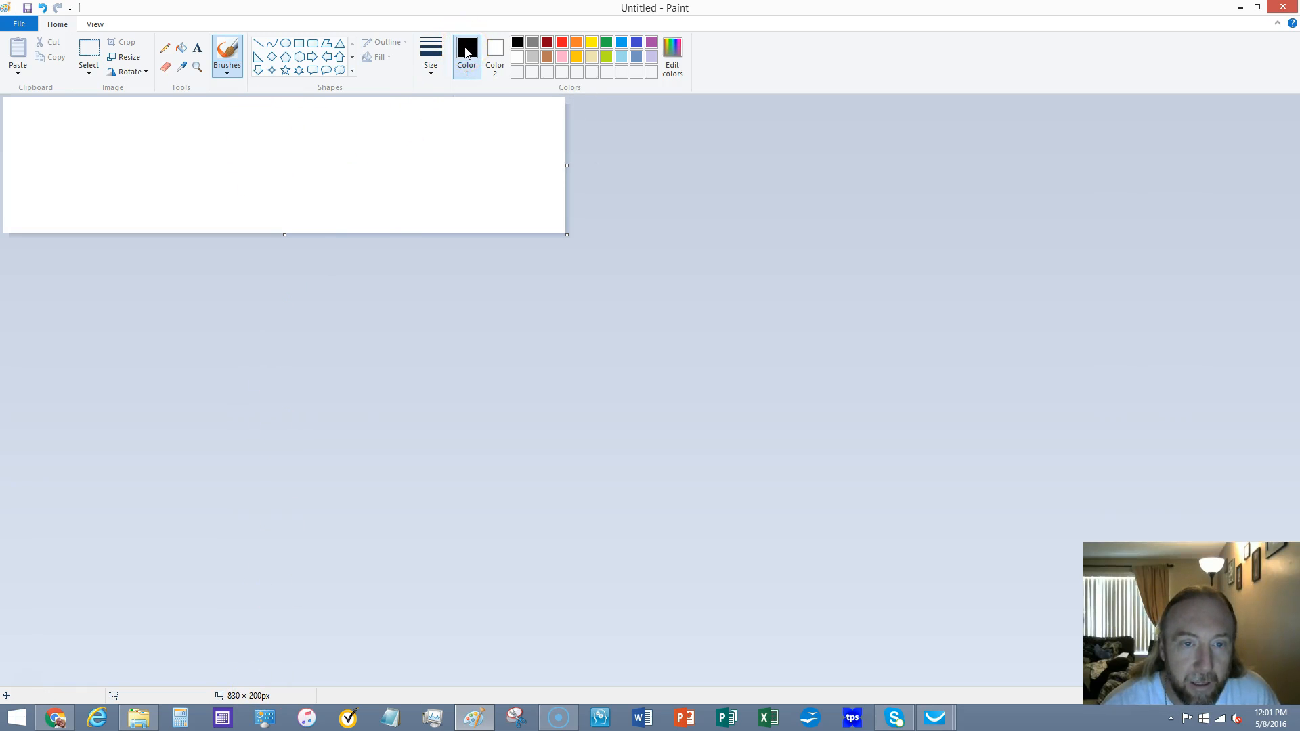
click(184, 56)
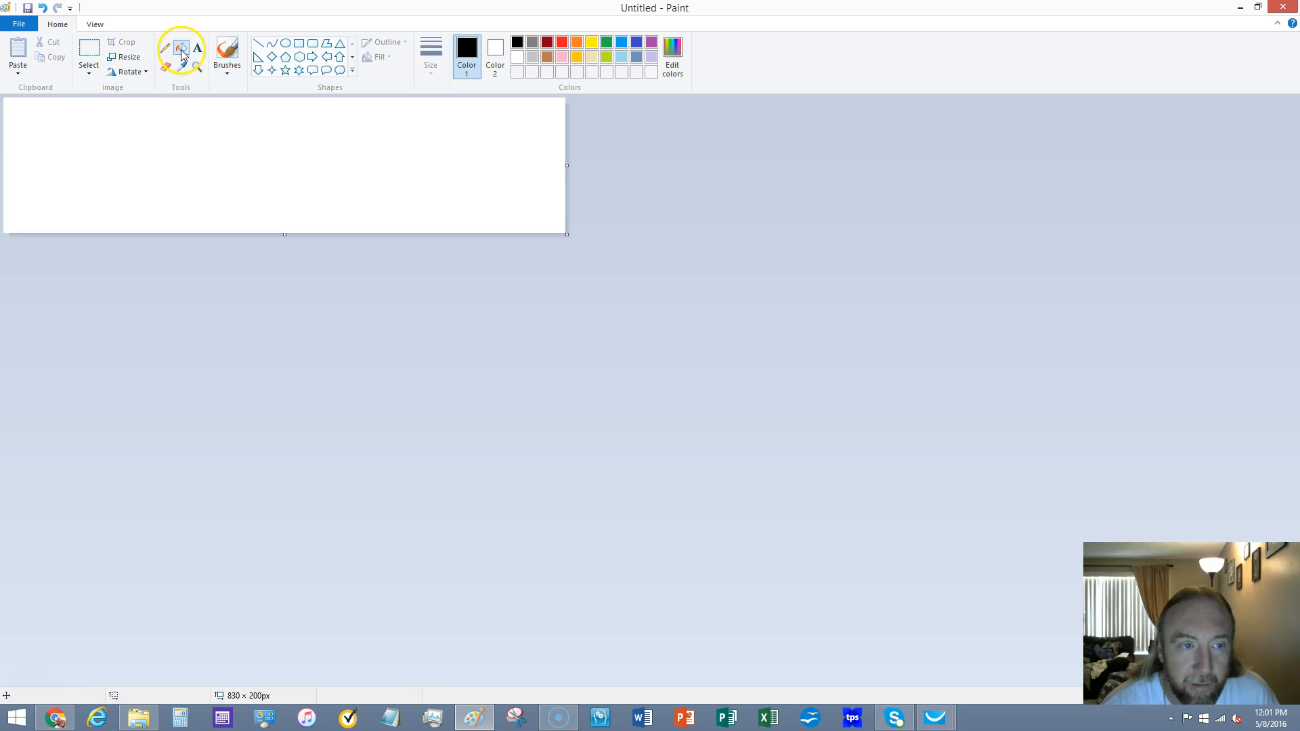
click(292, 174)
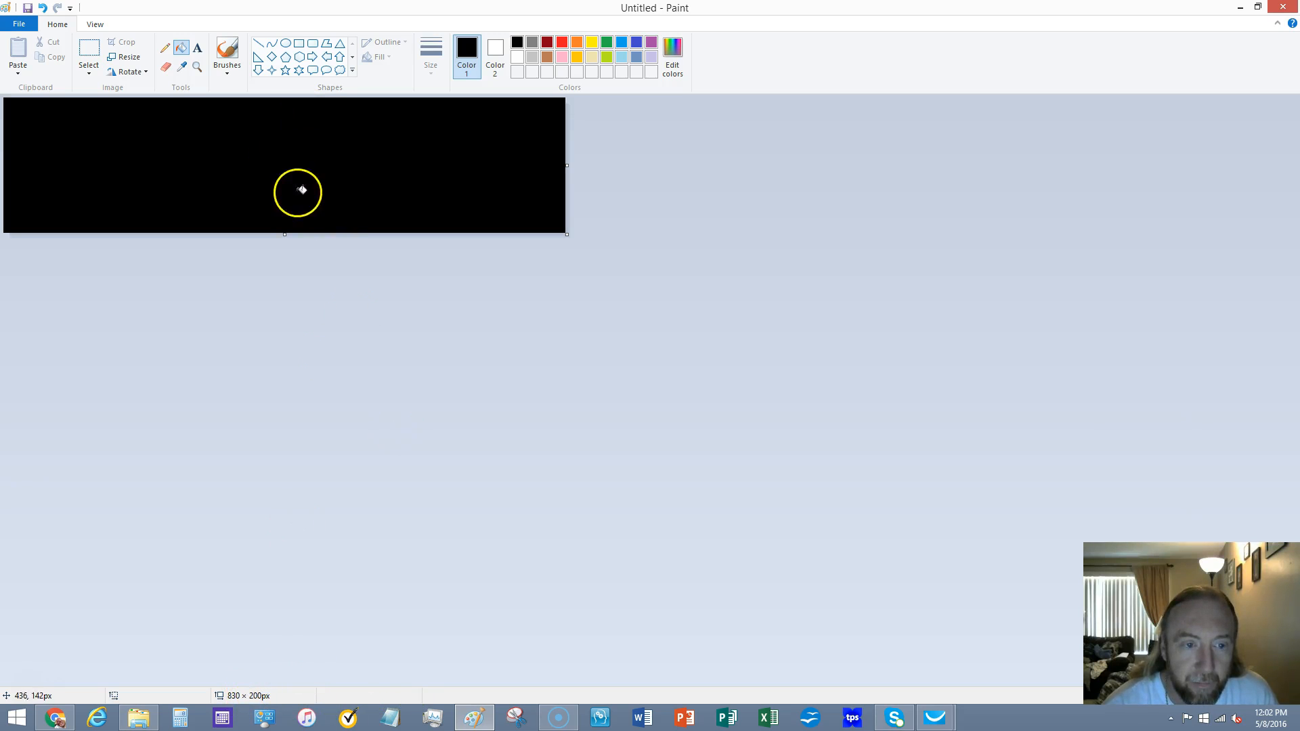
Step: Save the black strip as the PNG file "CD1" in the same design folder
click(28, 8)
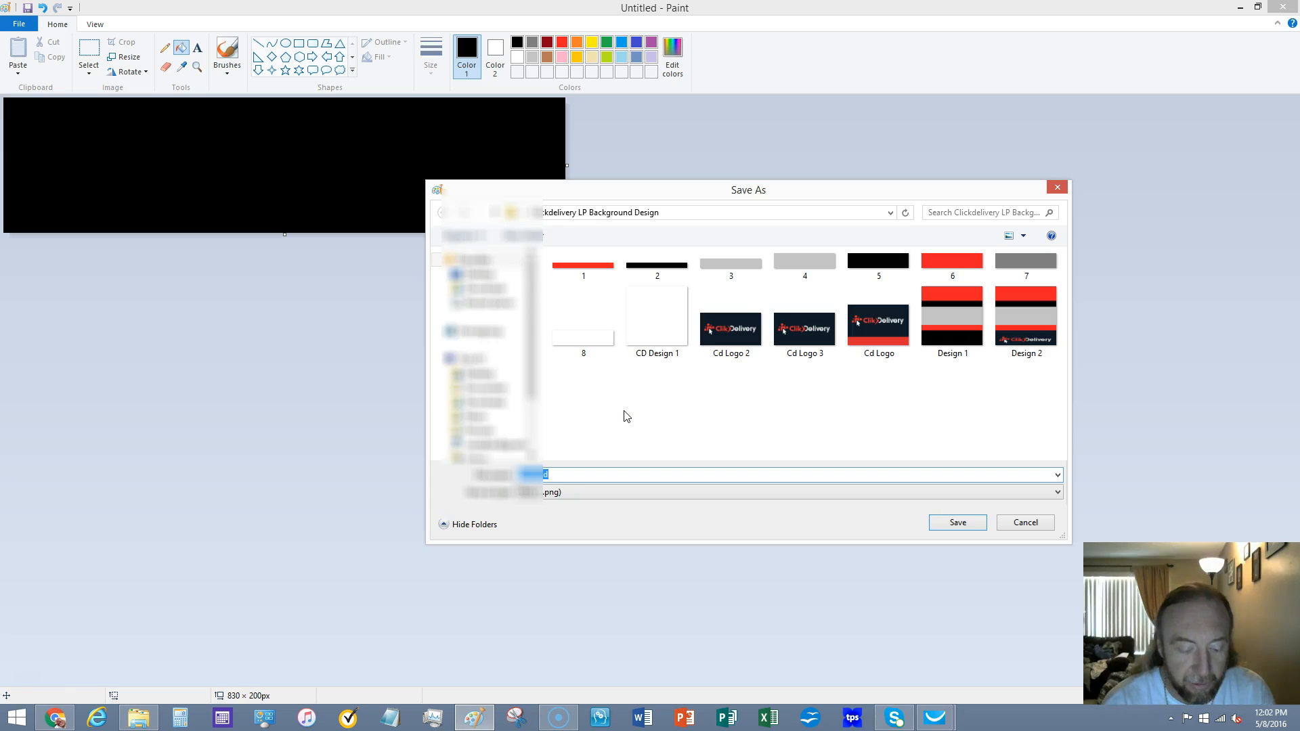
key(BackSpace)
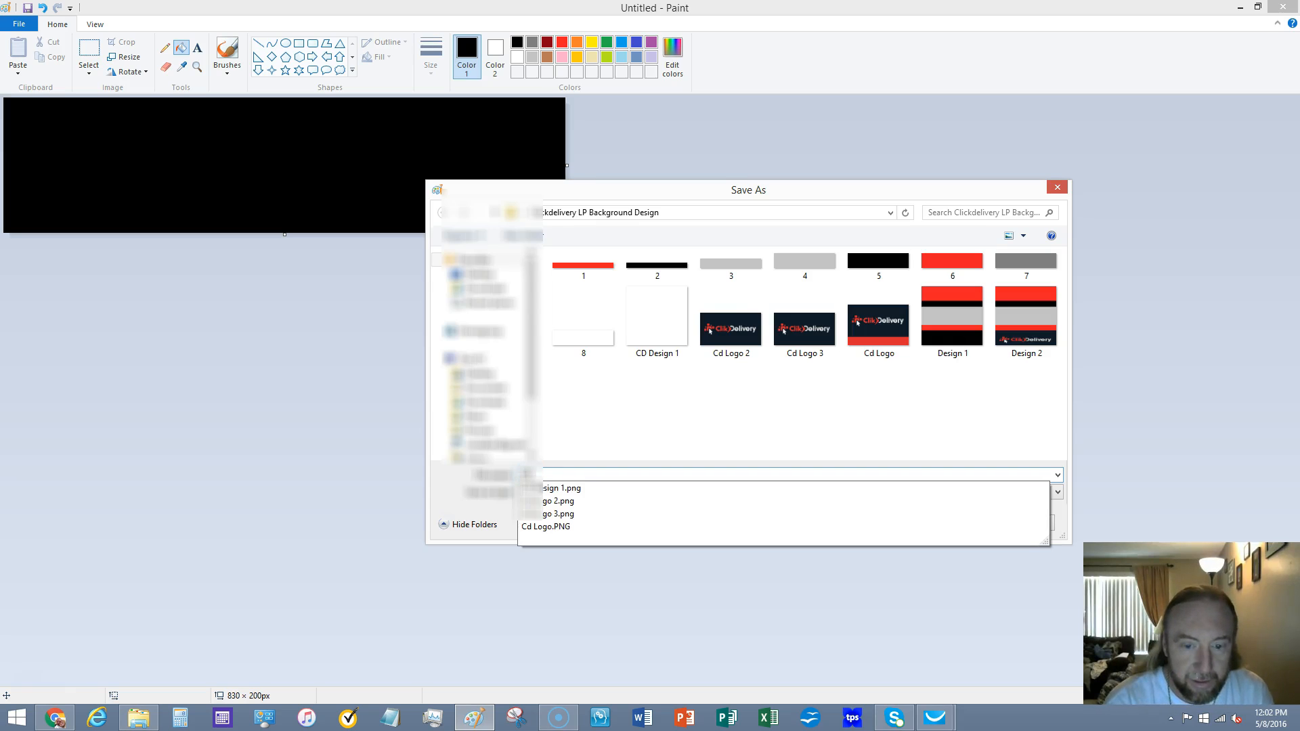
text(1)
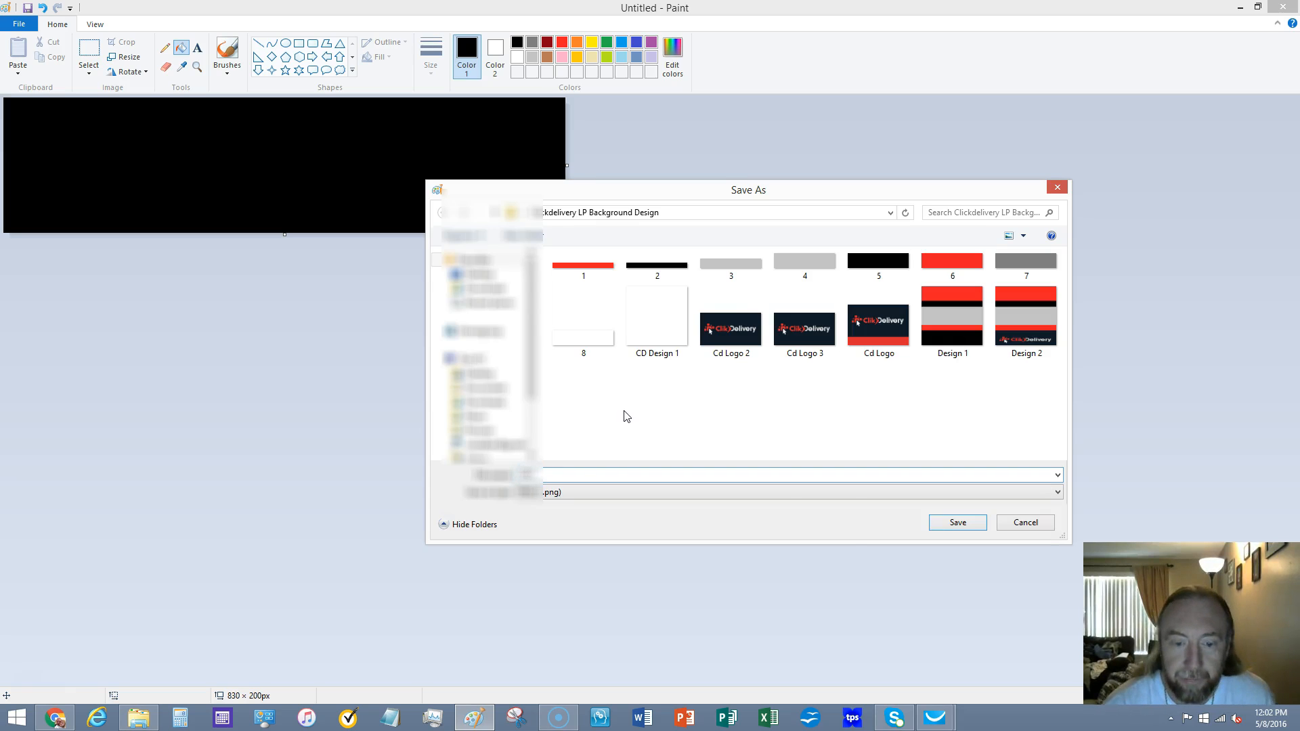
click(959, 525)
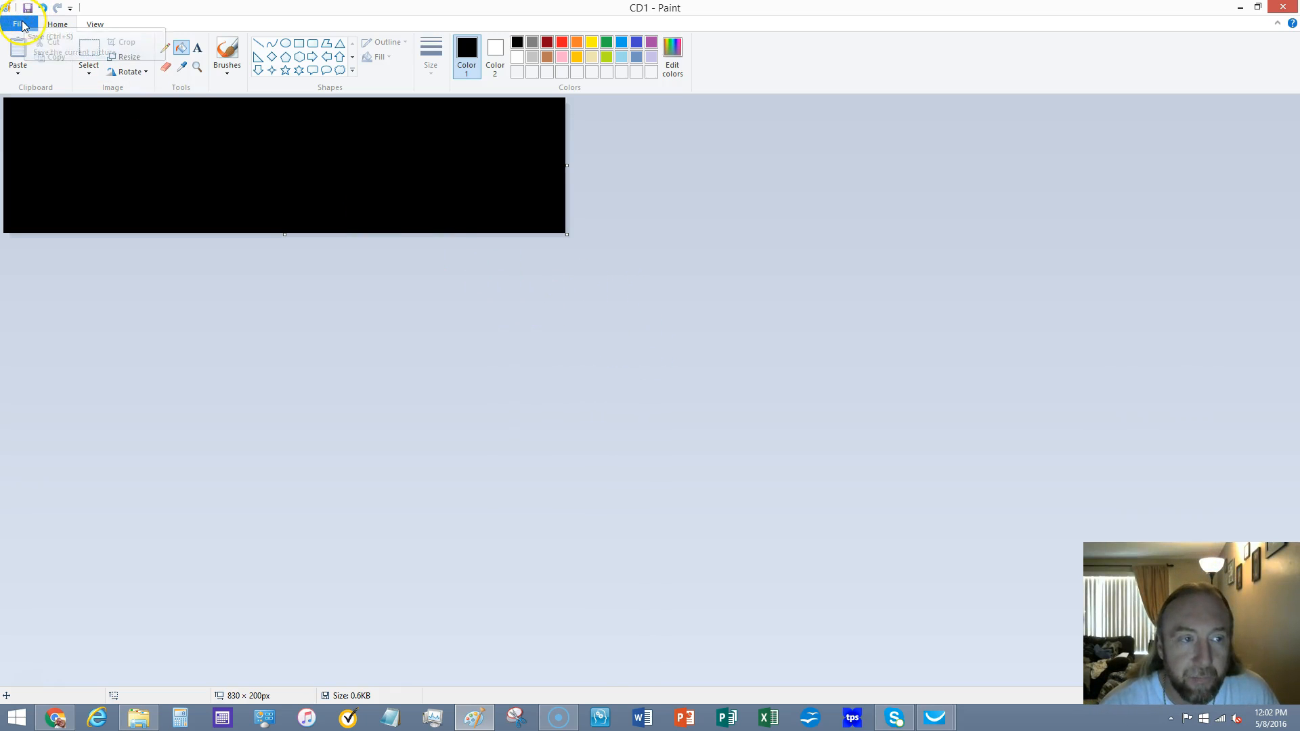
Step: Start a new picture at 830 × 200 px and fill its whole canvas with red
click(22, 25)
click(30, 51)
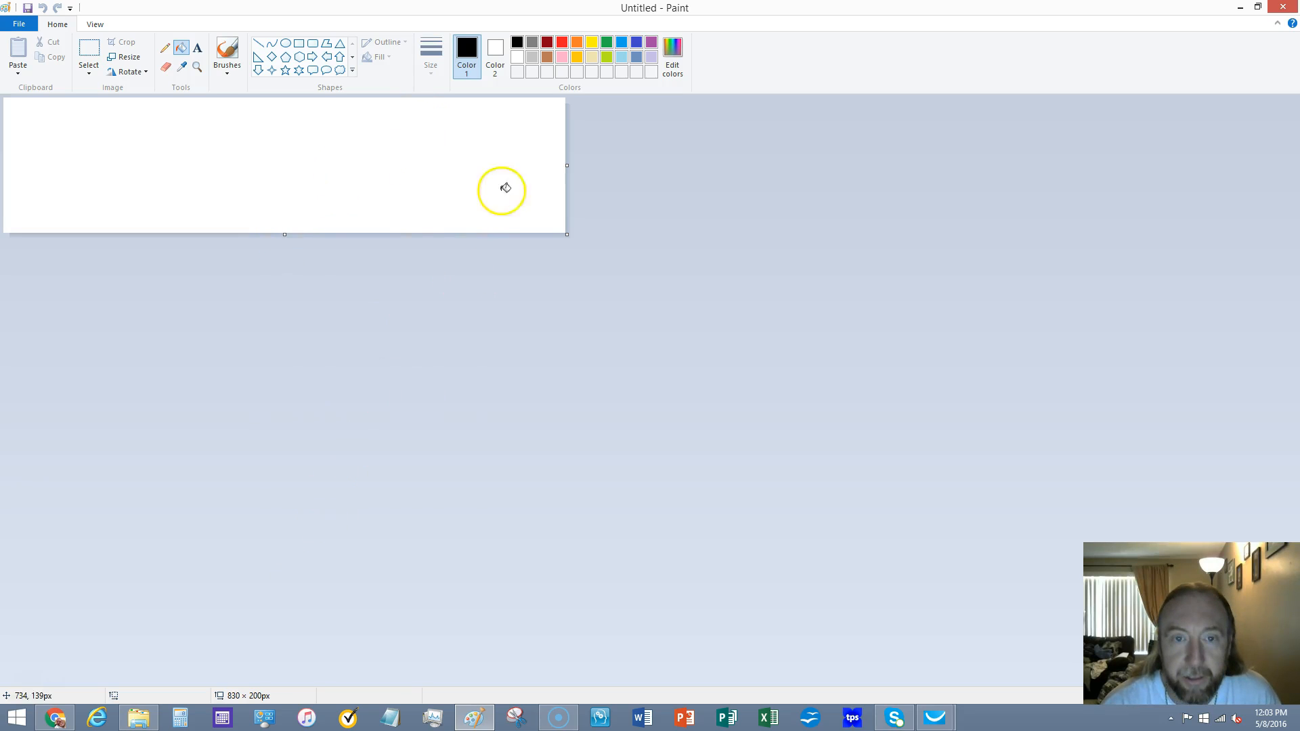
click(562, 42)
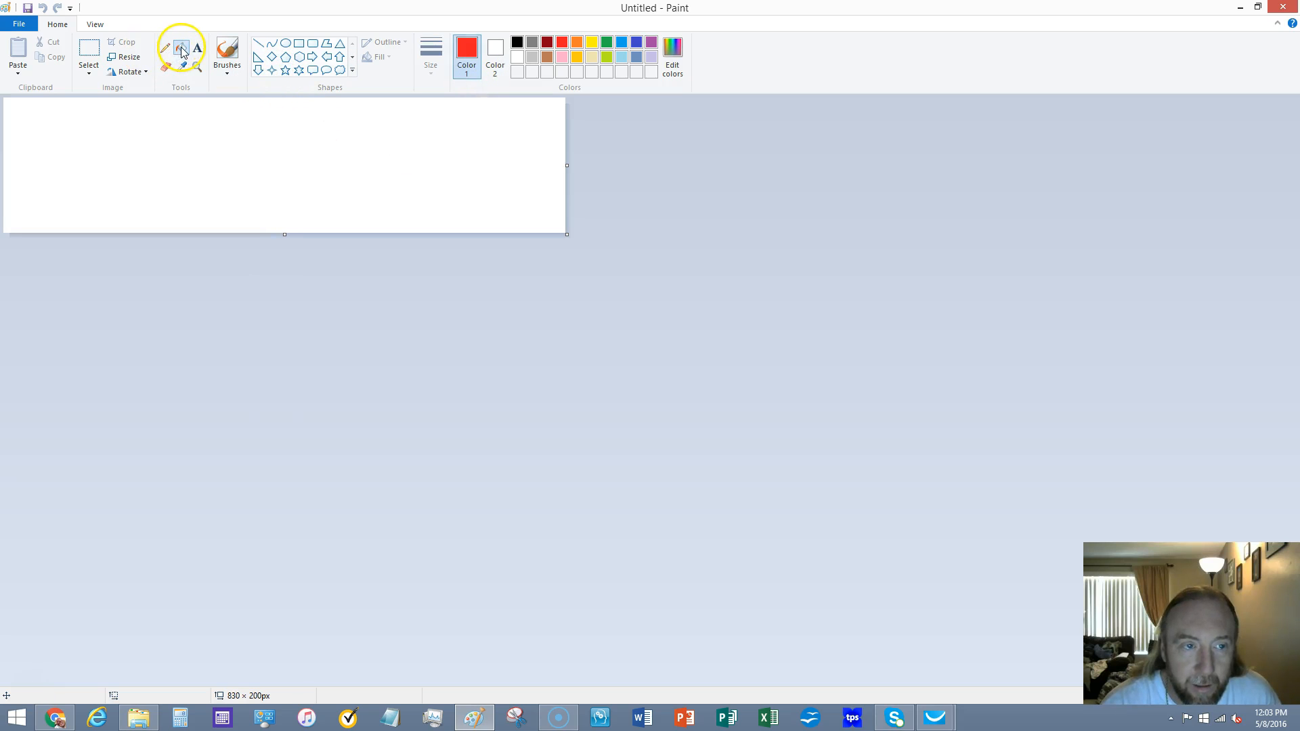
click(258, 166)
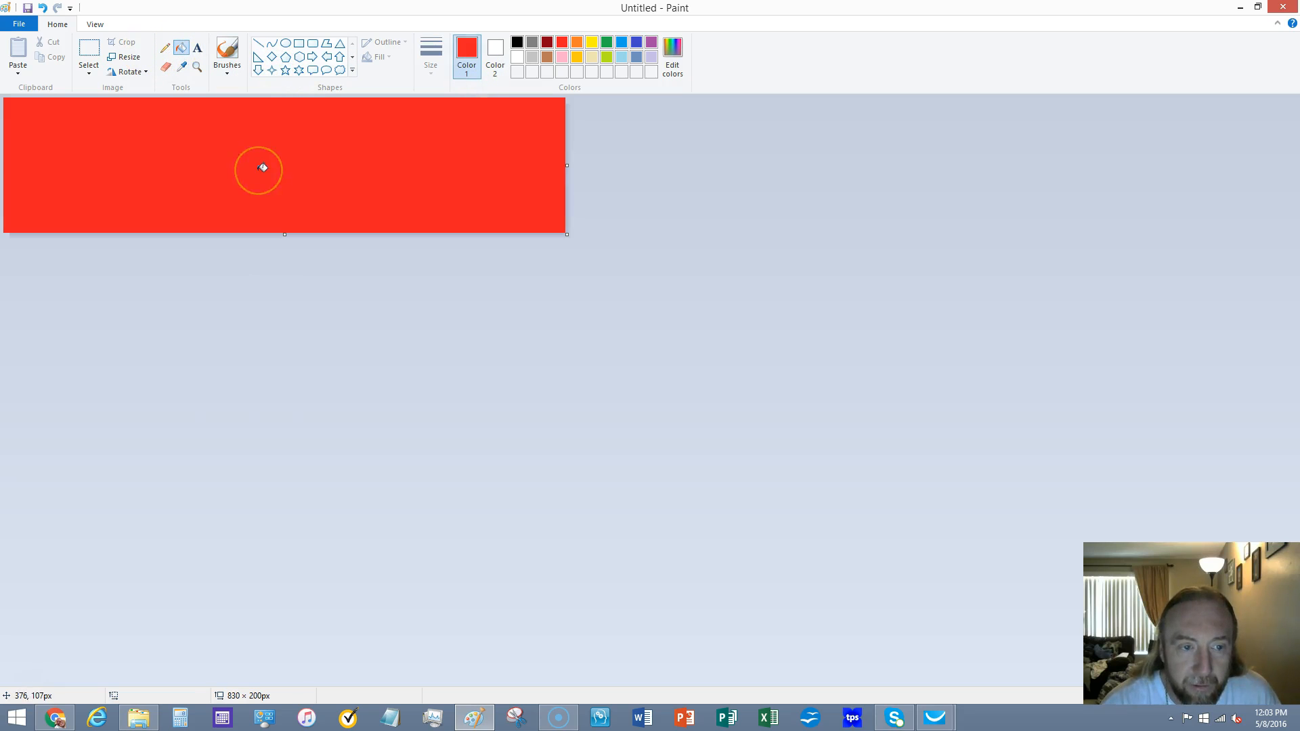
Step: Save the red strip as the PNG file "CD2" in the design folder
click(27, 9)
text(CD2)
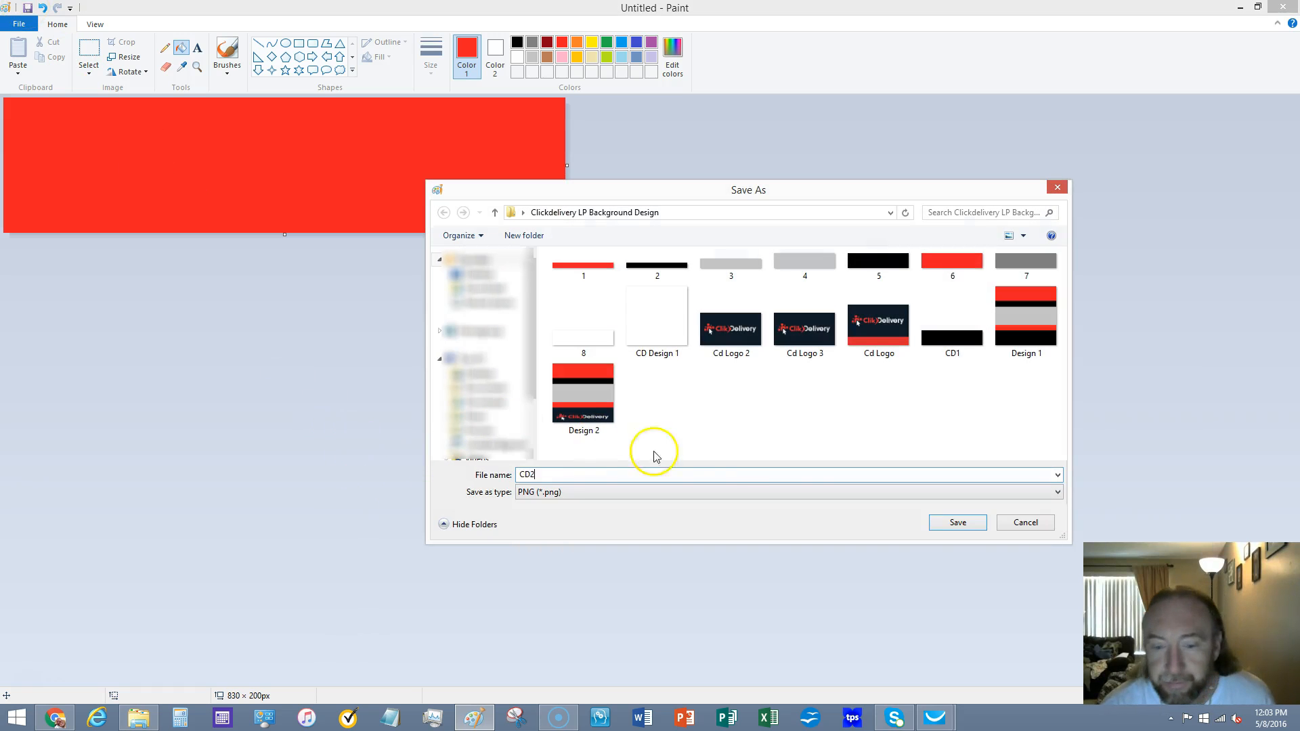
click(948, 524)
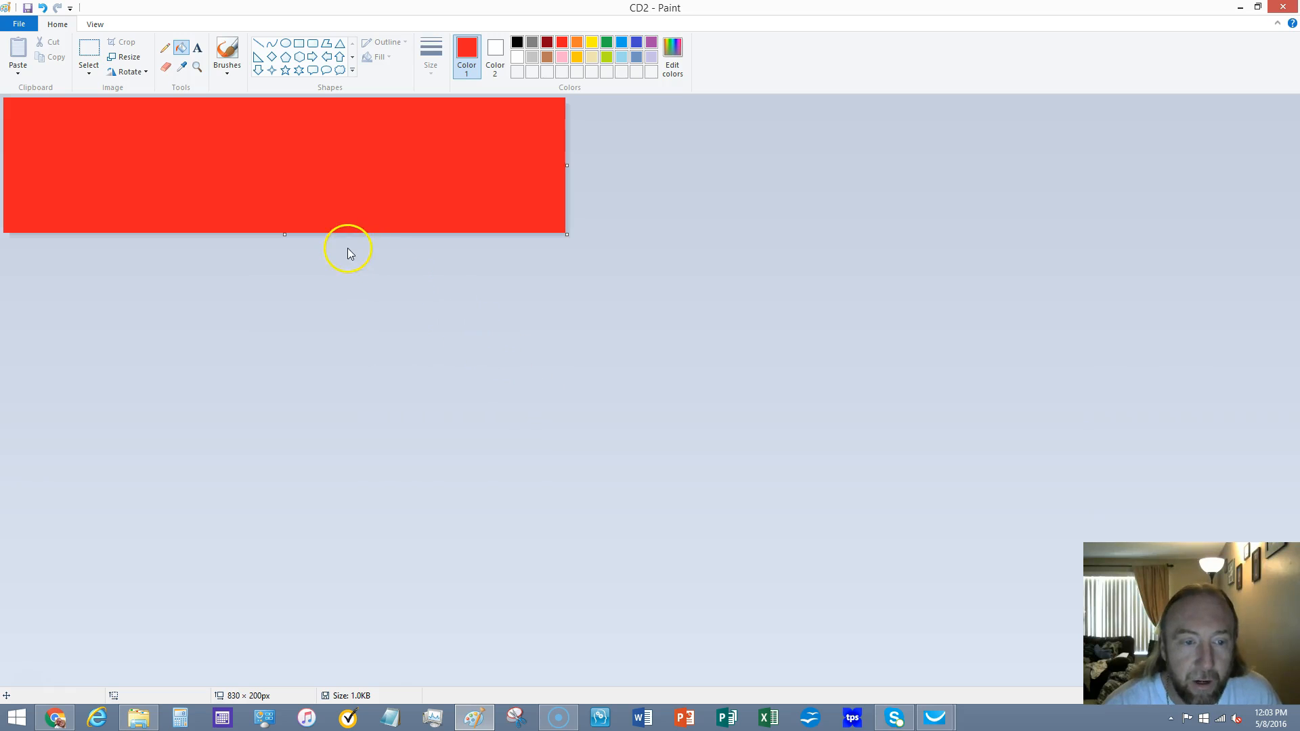
Step: Create a new picture with a canvas of 830 × 125 px and fill it with light gray
click(20, 24)
click(35, 46)
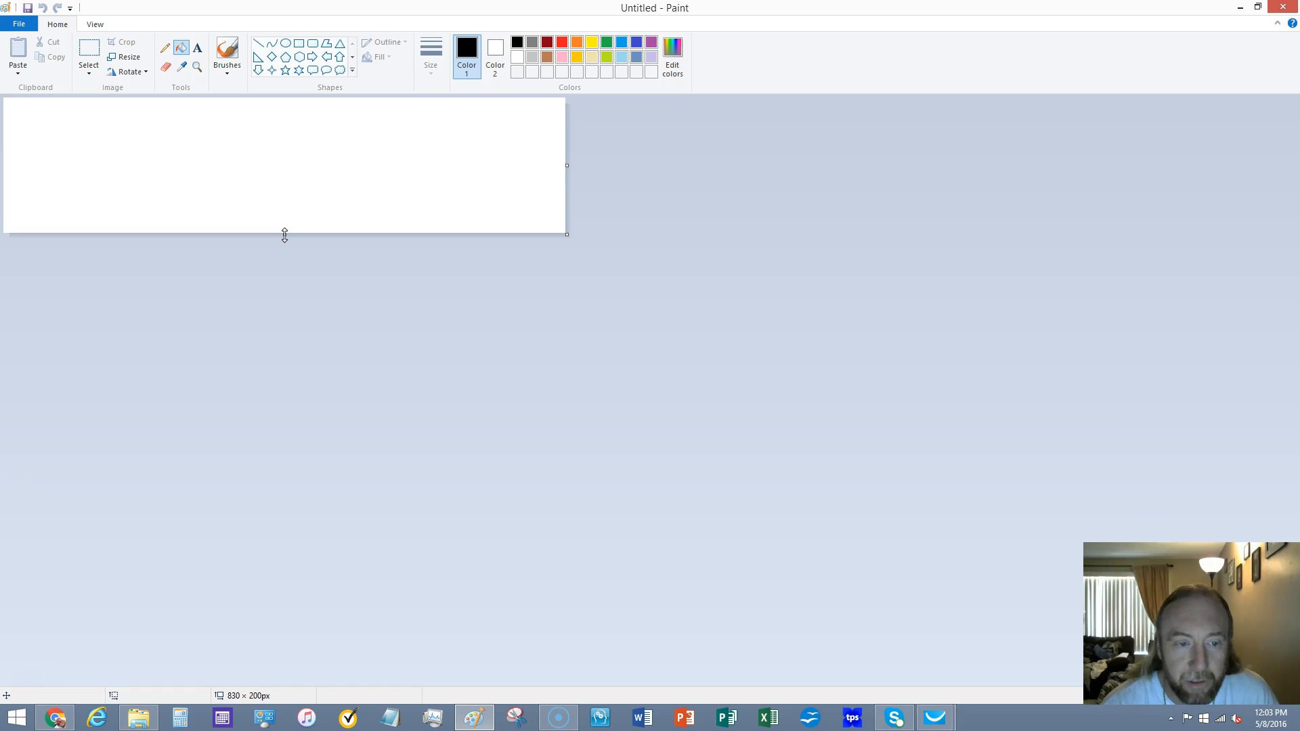
drag(284, 235, 280, 183)
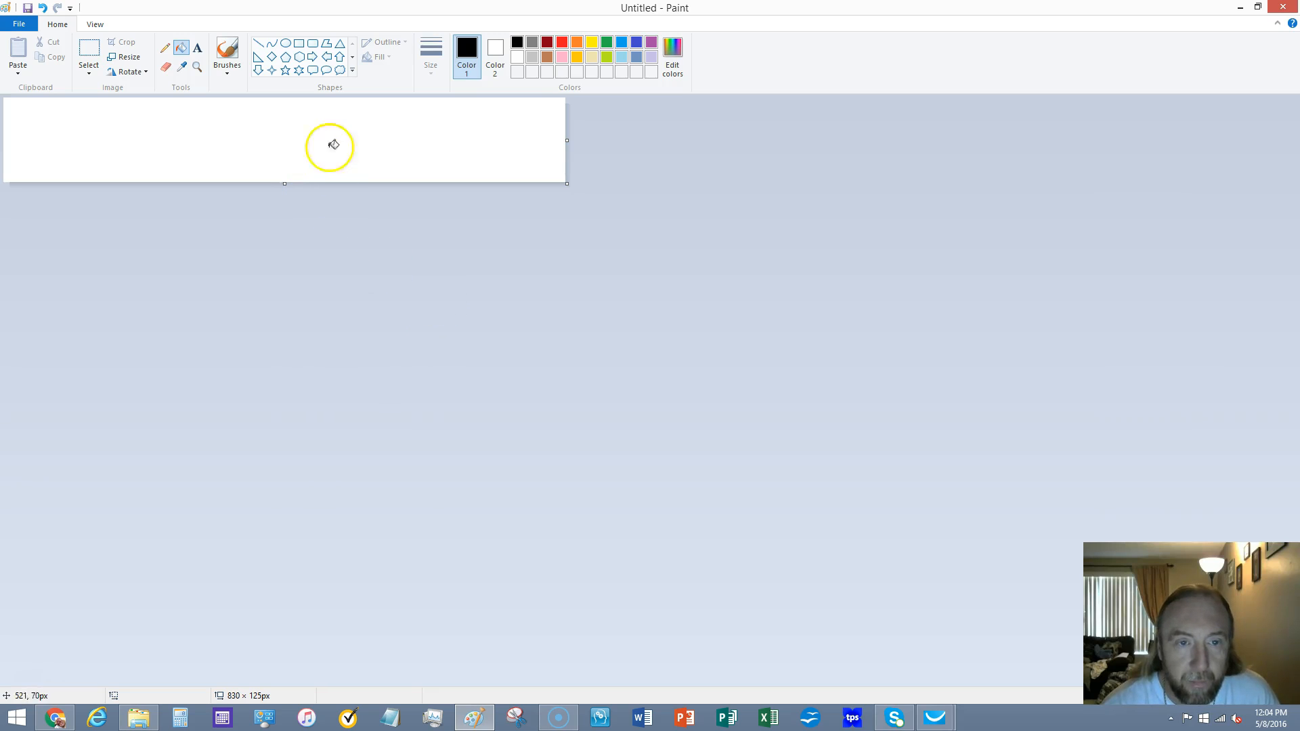
click(534, 59)
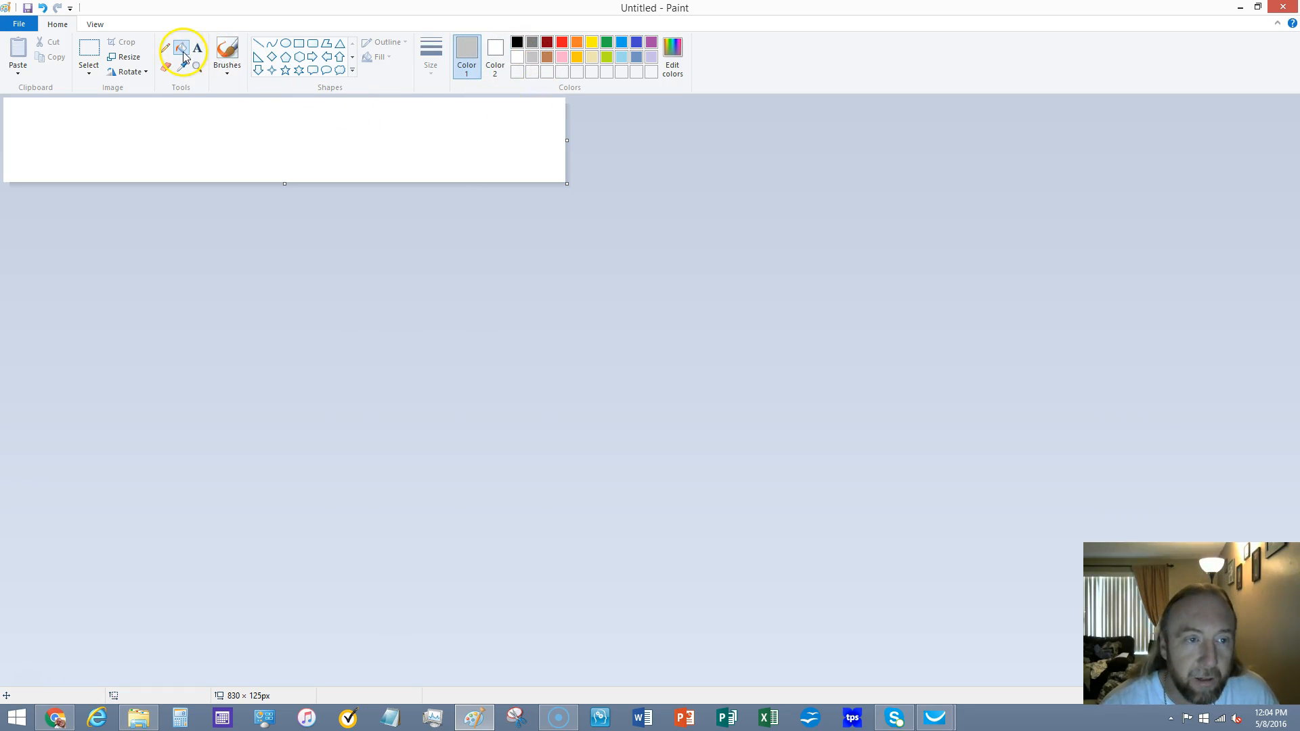
click(306, 148)
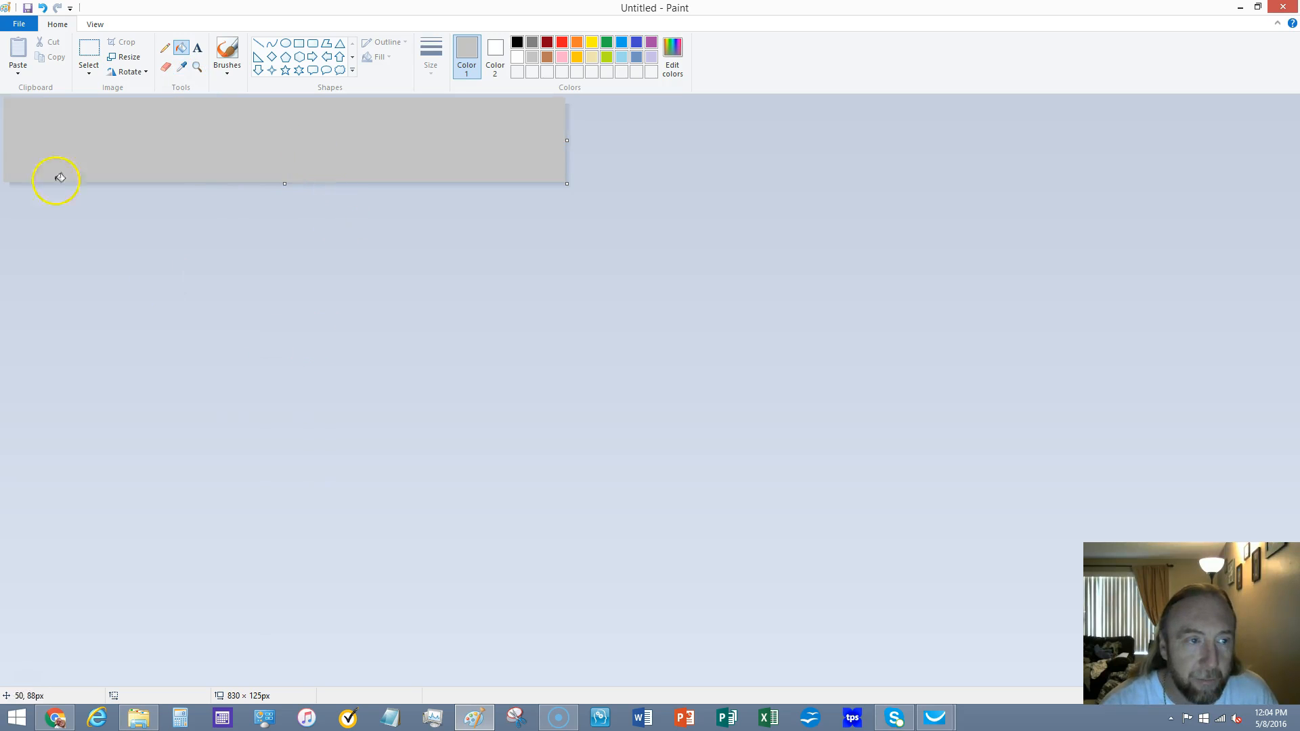
Step: Save the light gray strip as the PNG file "CD3" in the design folder
click(28, 8)
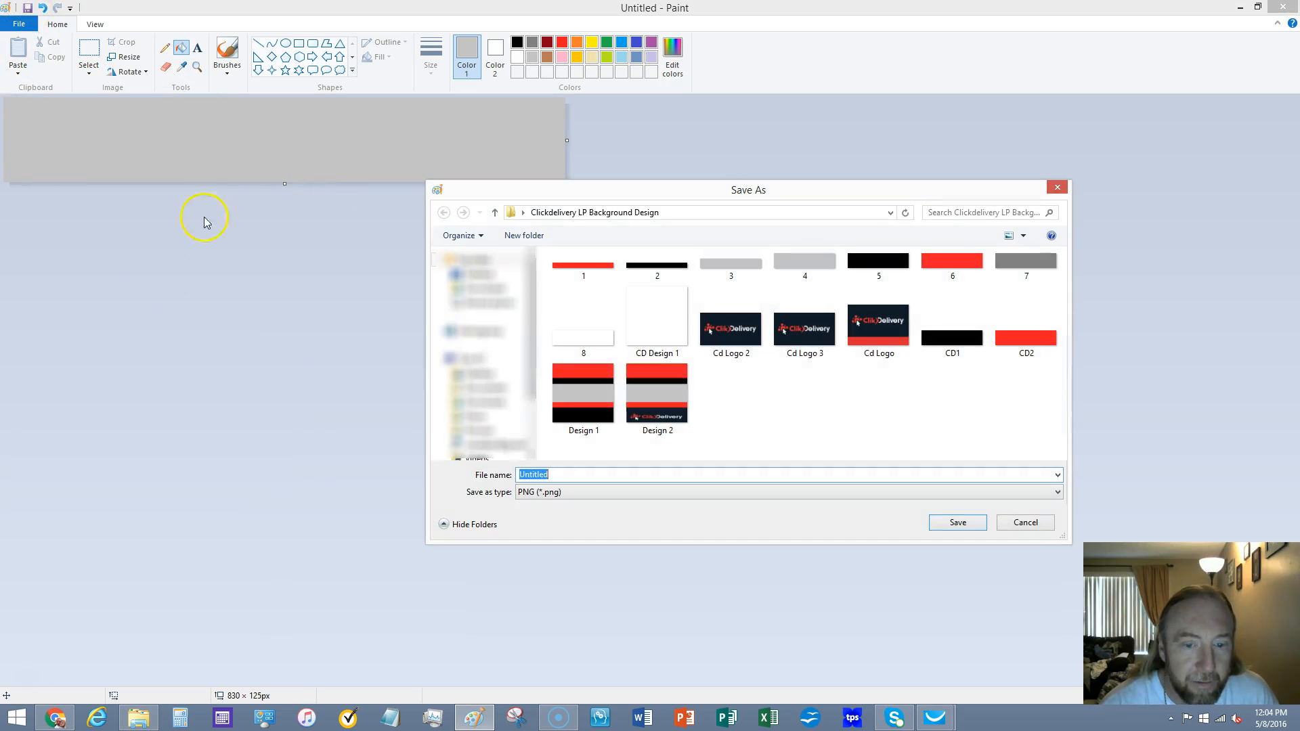
text(CD3)
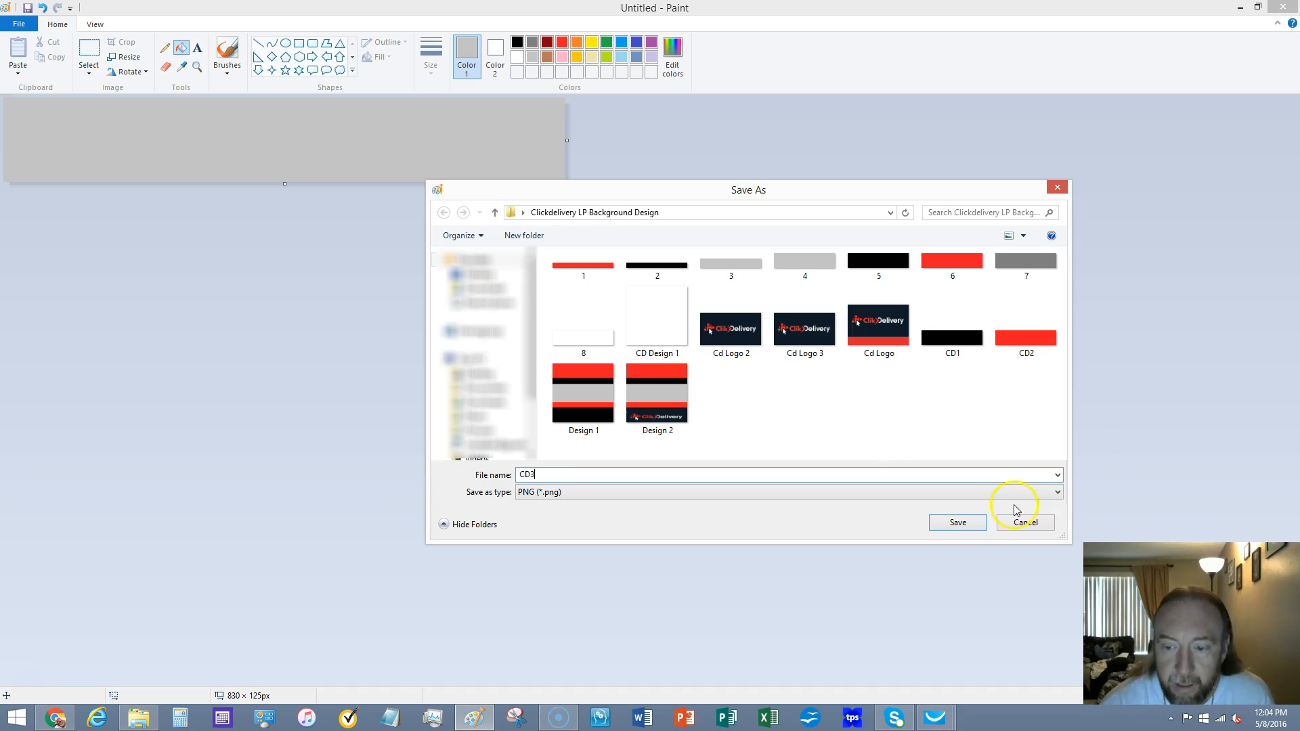
click(973, 523)
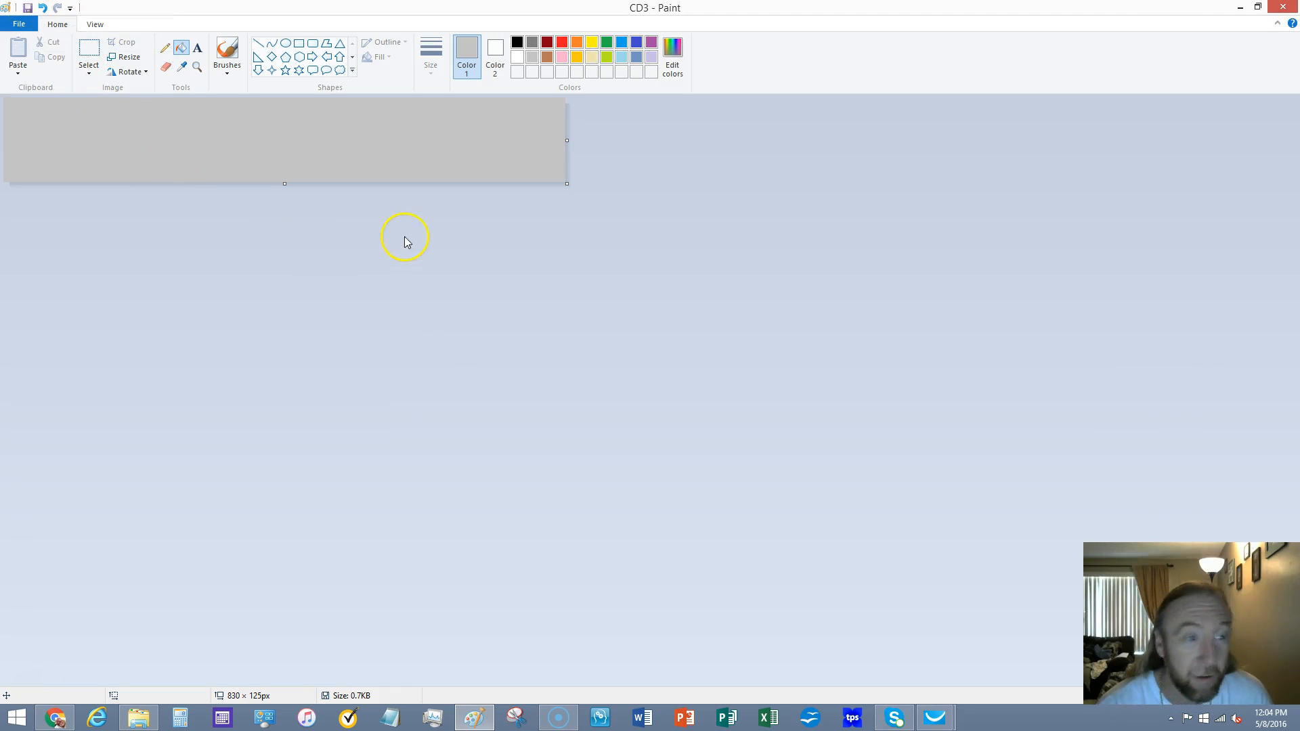
Step: Start another new picture at 830 × 125 px and fill its whole canvas with light gray
click(25, 28)
click(52, 47)
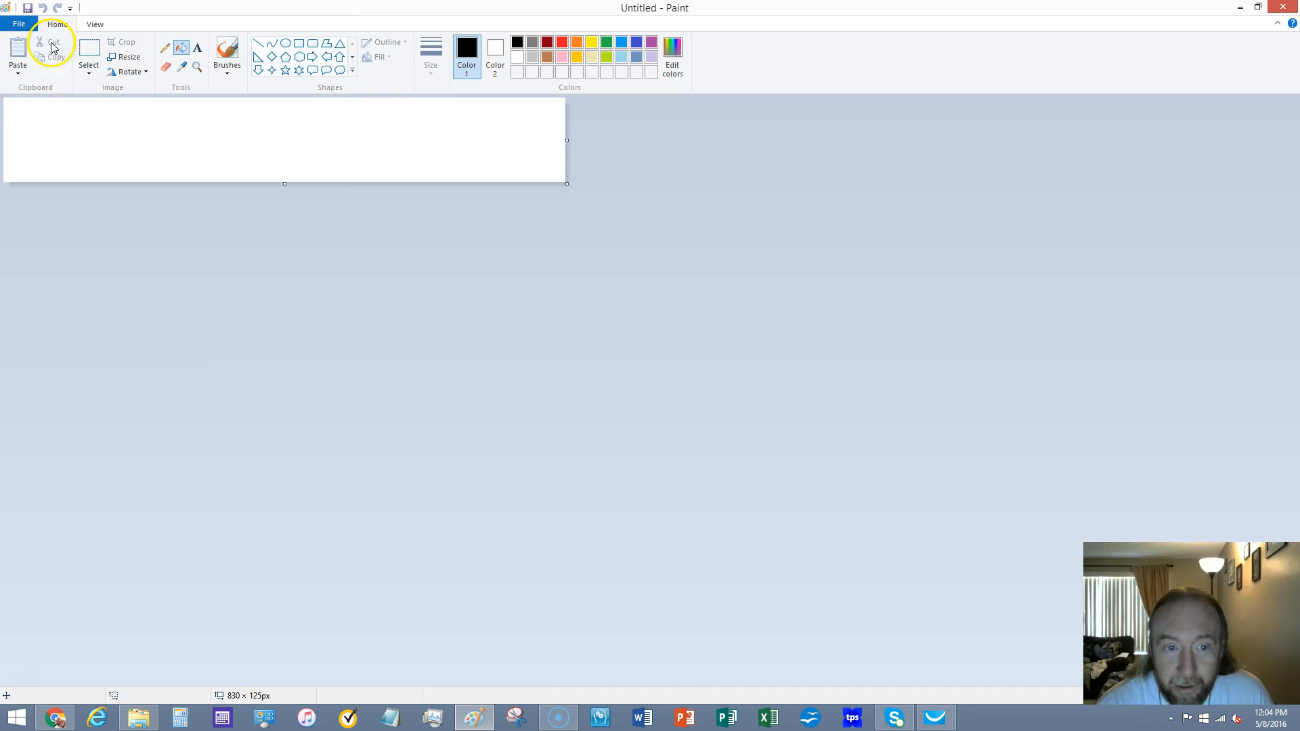
click(277, 145)
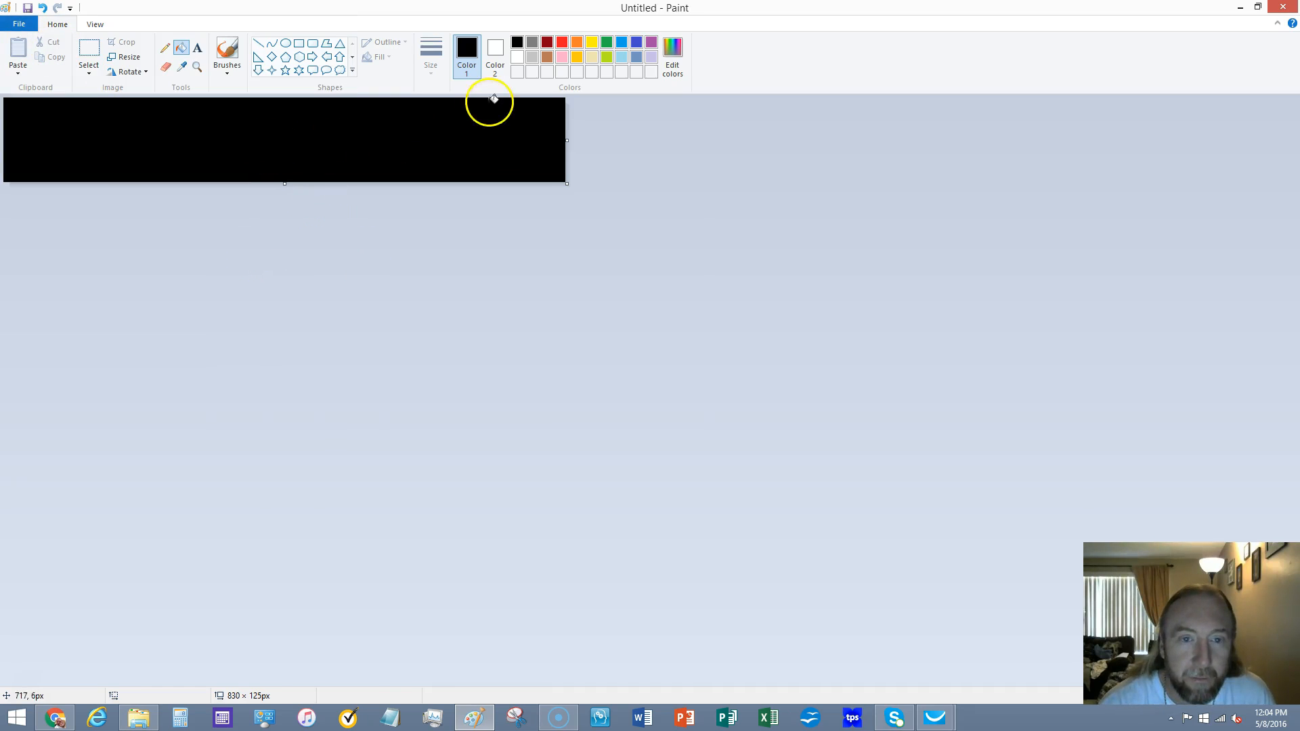
click(533, 57)
click(356, 127)
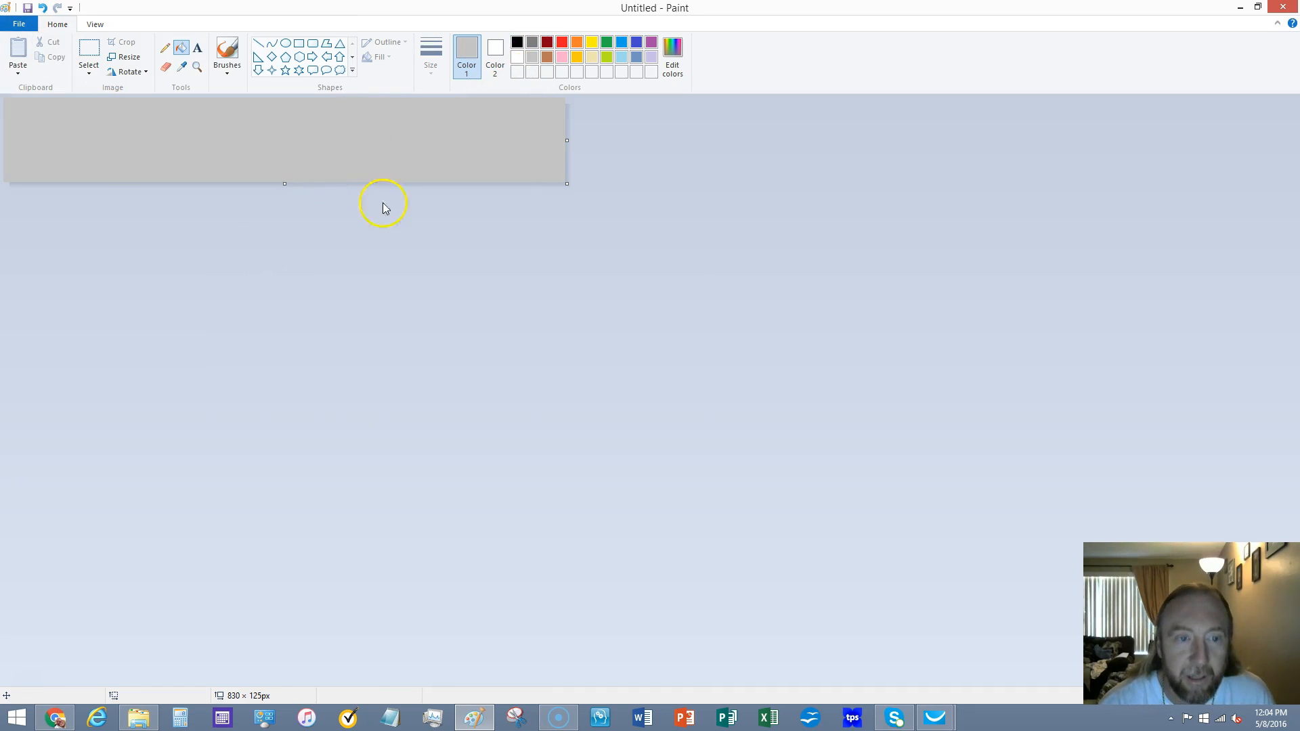
Step: Save the second light gray strip as the PNG file "CD4" in the Clickdelivery LP Background Design folder
click(27, 7)
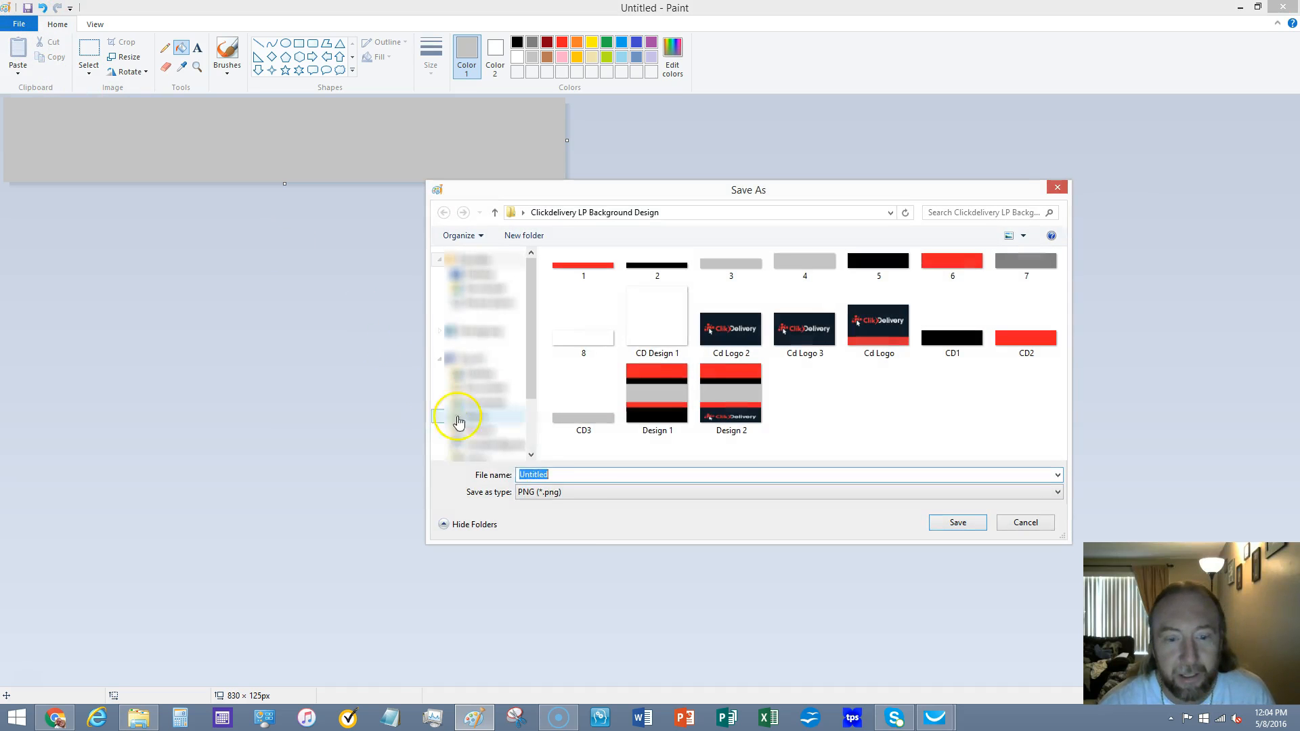
text(CD)
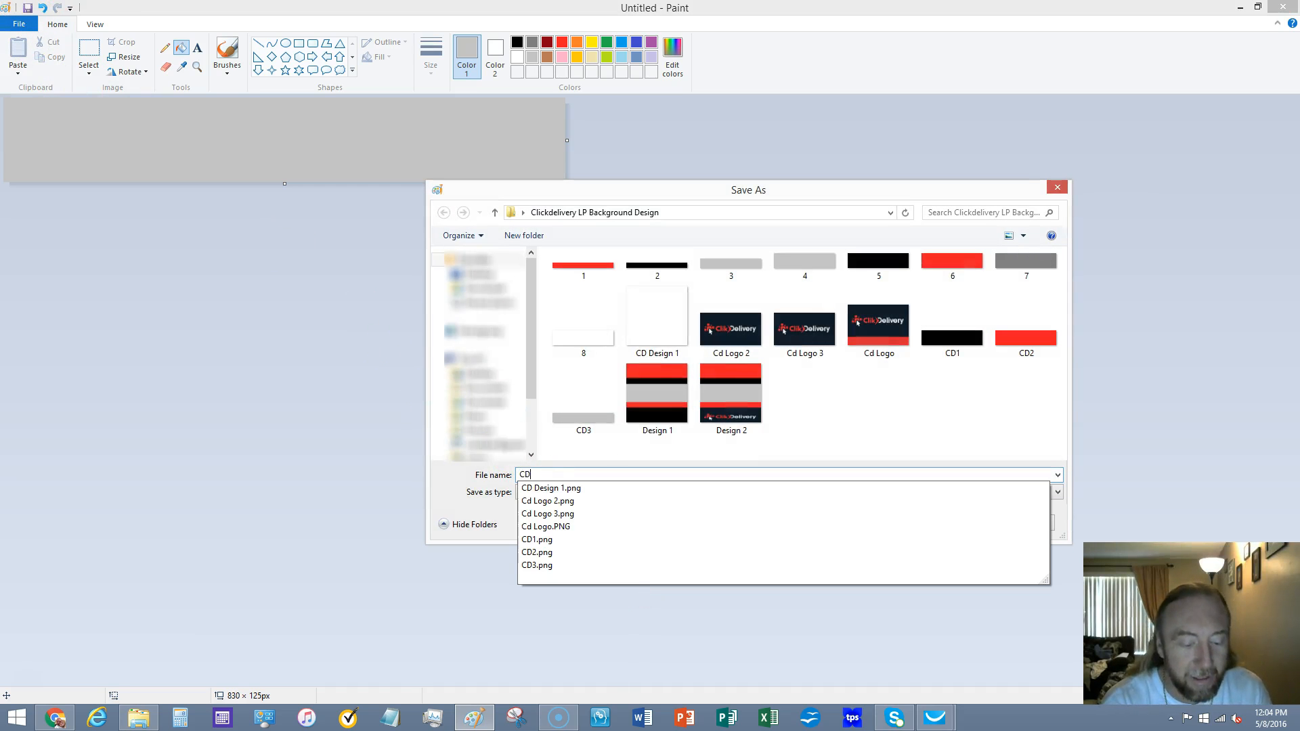
text(4)
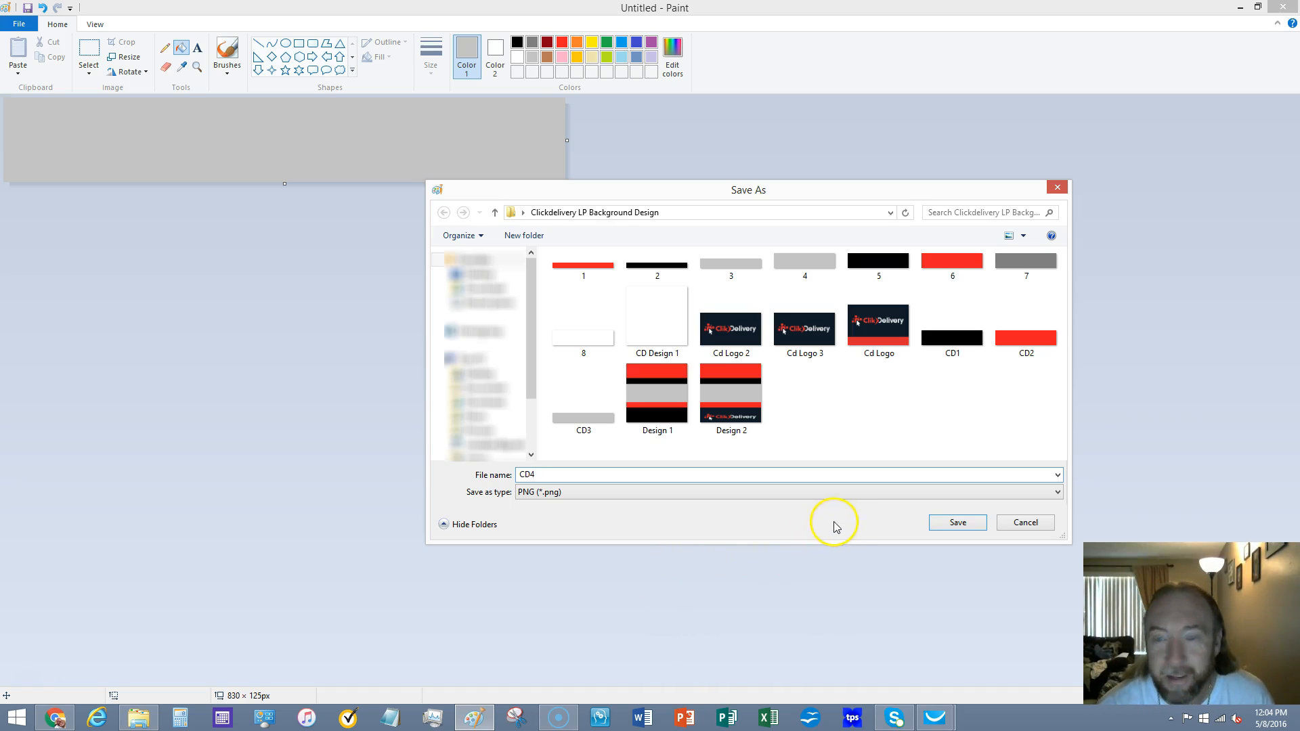
click(956, 522)
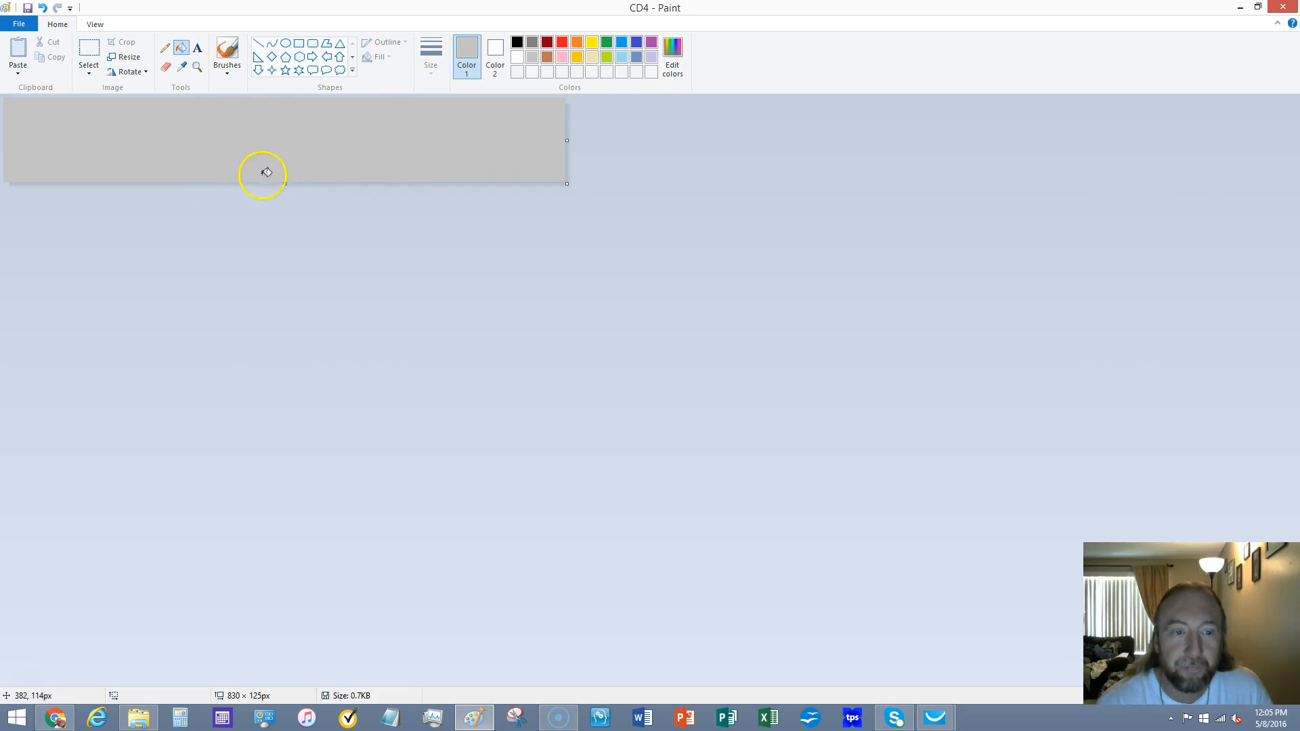
Step: Create a new picture, reduce its canvas to 830 × 75 px and fill it with red
click(18, 23)
click(25, 46)
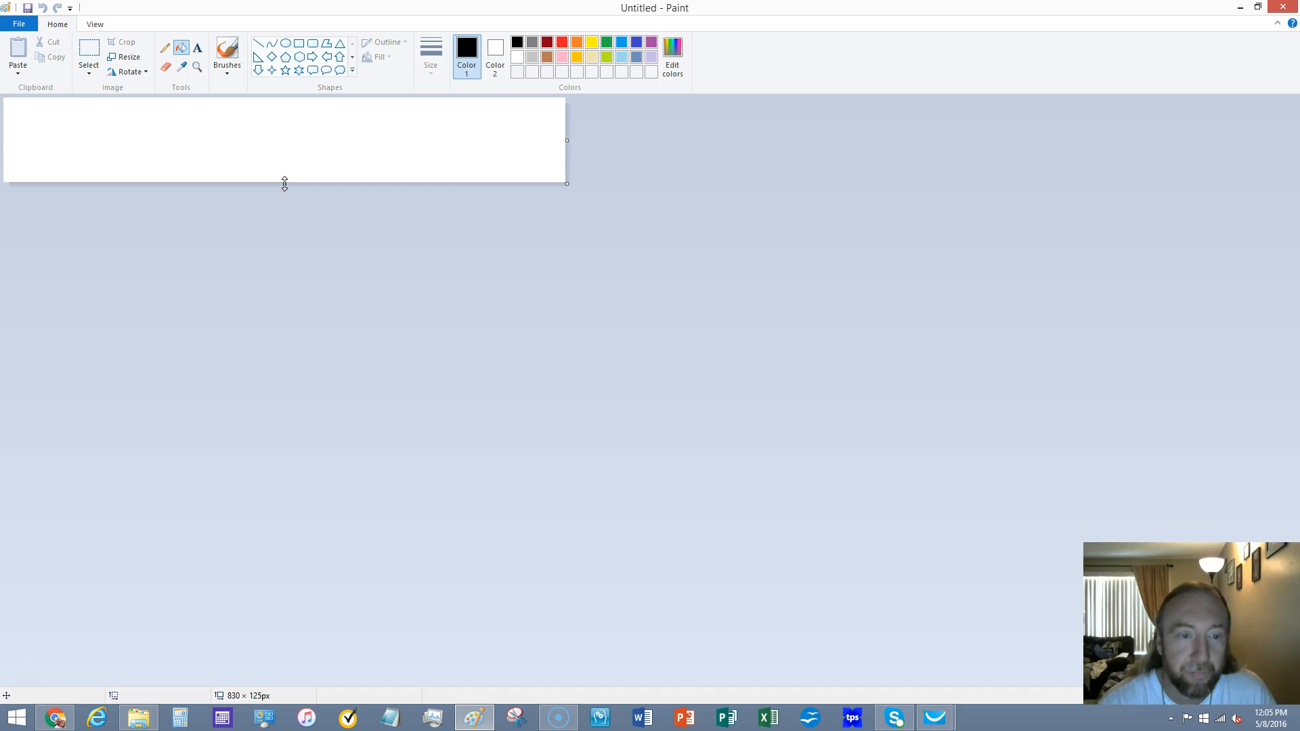
drag(284, 183, 285, 149)
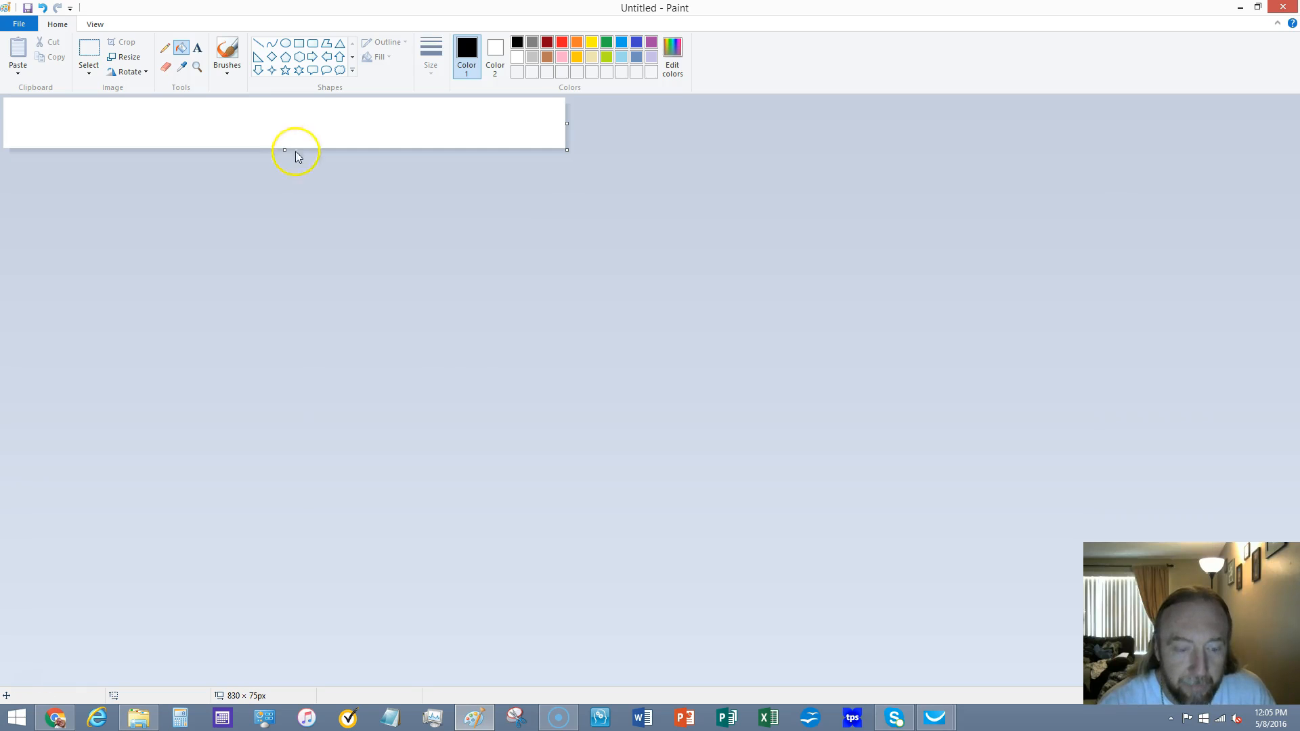
click(562, 45)
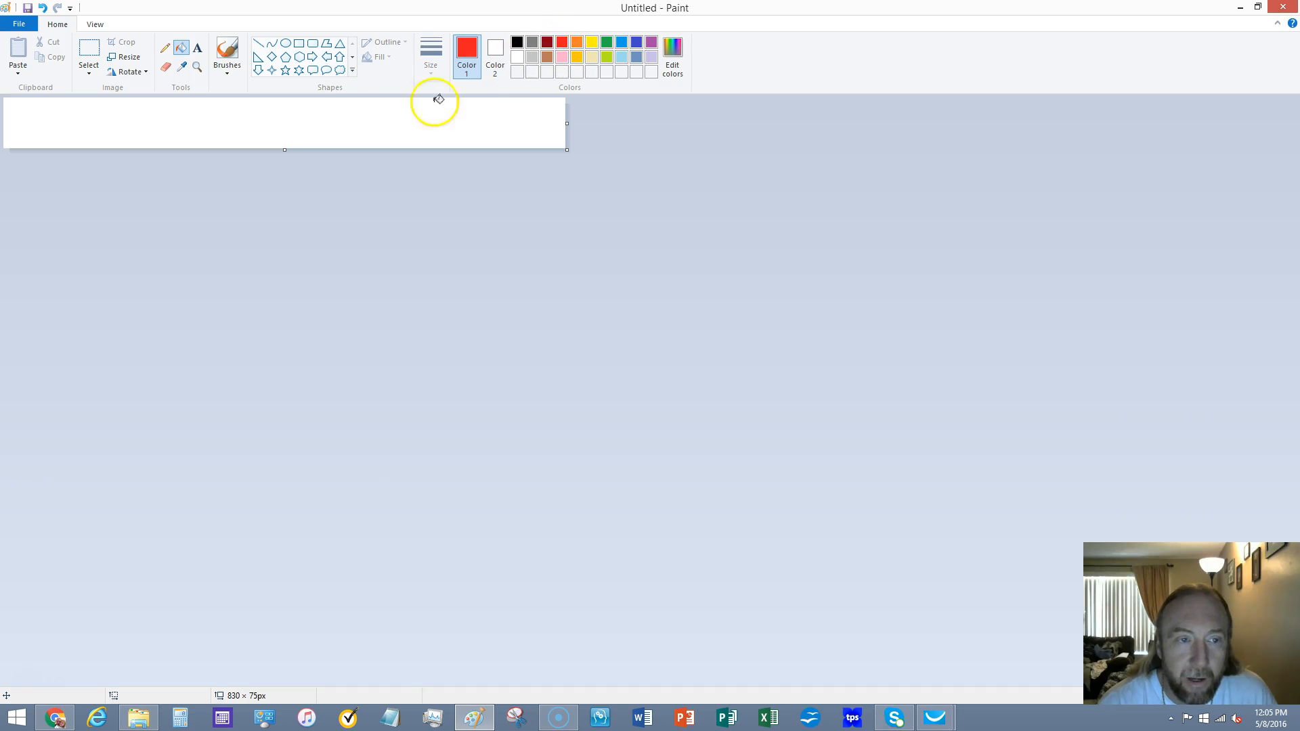
click(242, 120)
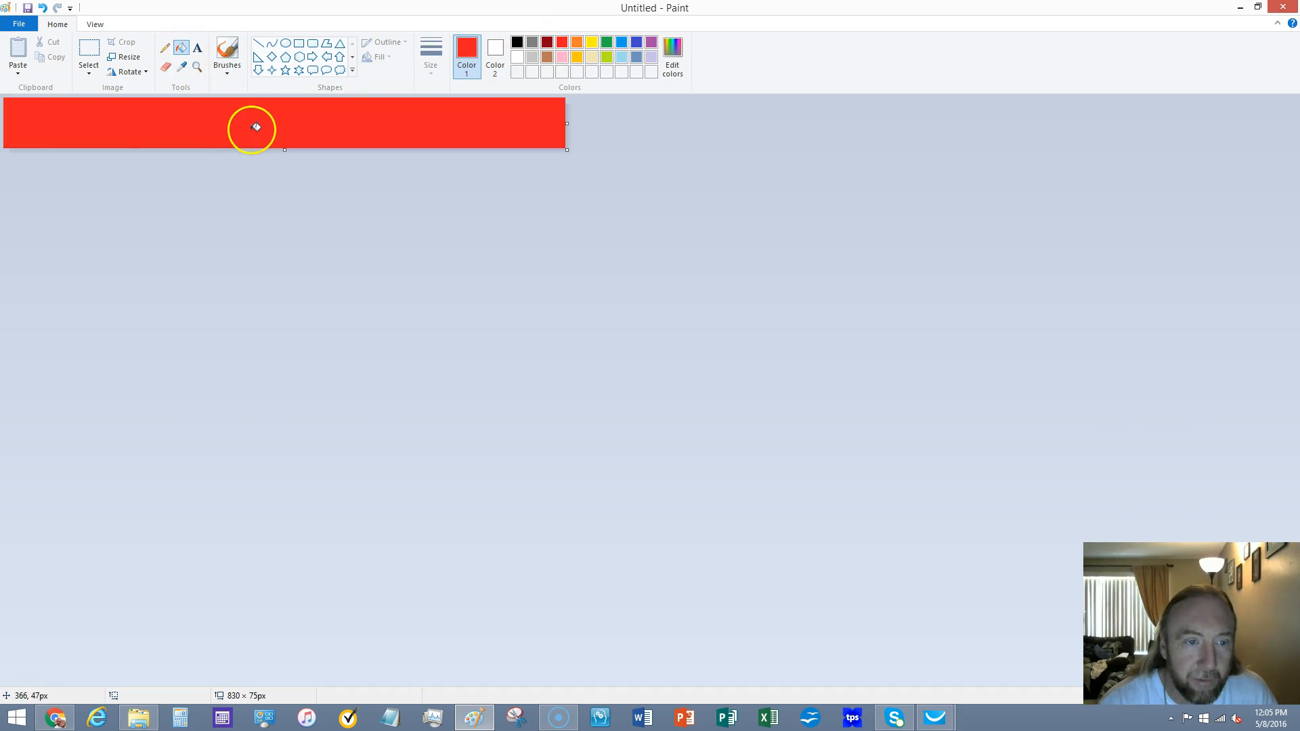
Step: Save the thin red strip as the PNG file "CD5" in the design folder
click(27, 8)
text(CD5)
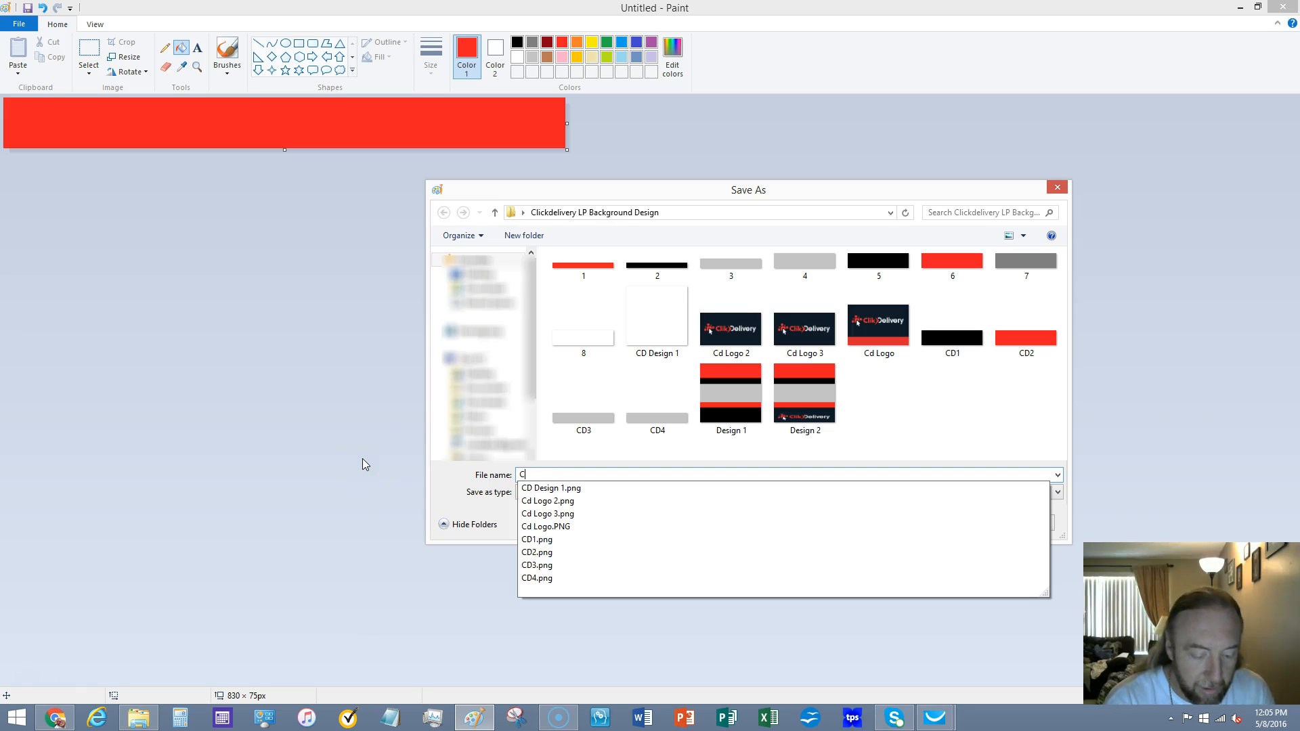
click(941, 525)
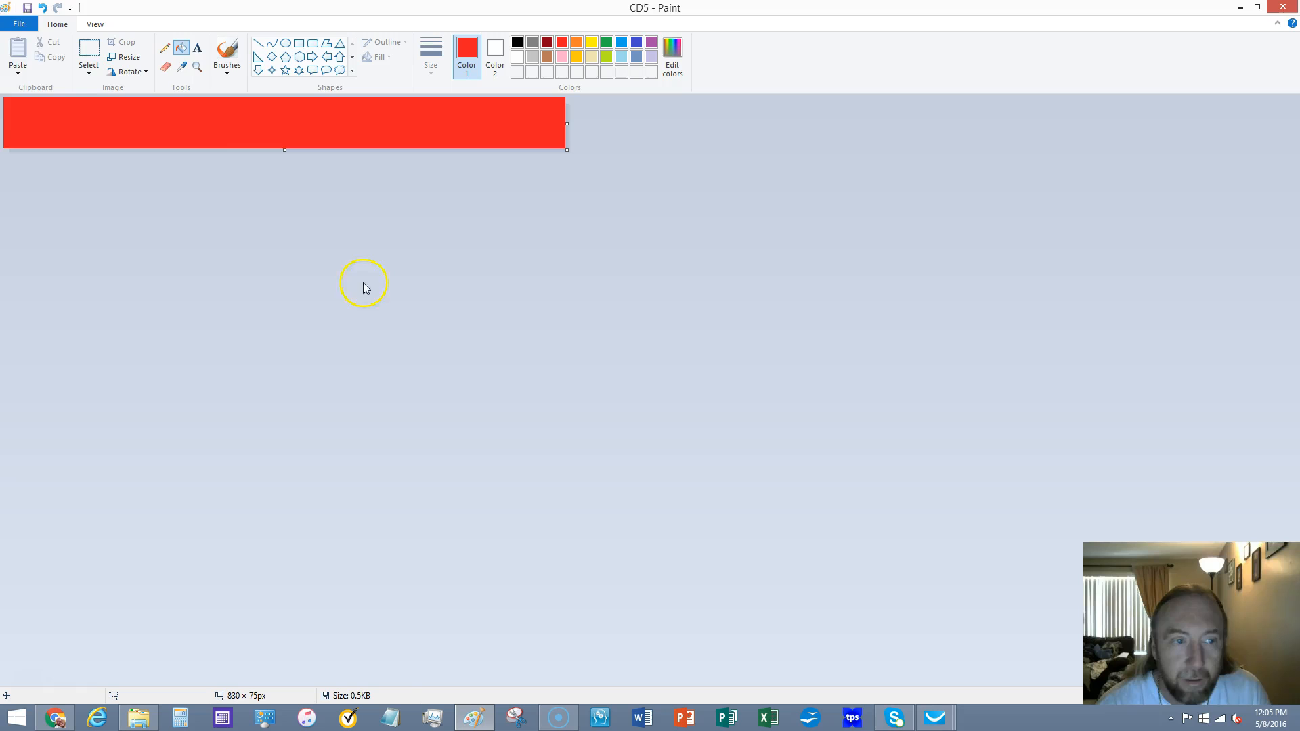
Step: Start a new 830 × 75 px picture and fill its whole canvas with black
click(19, 24)
click(21, 46)
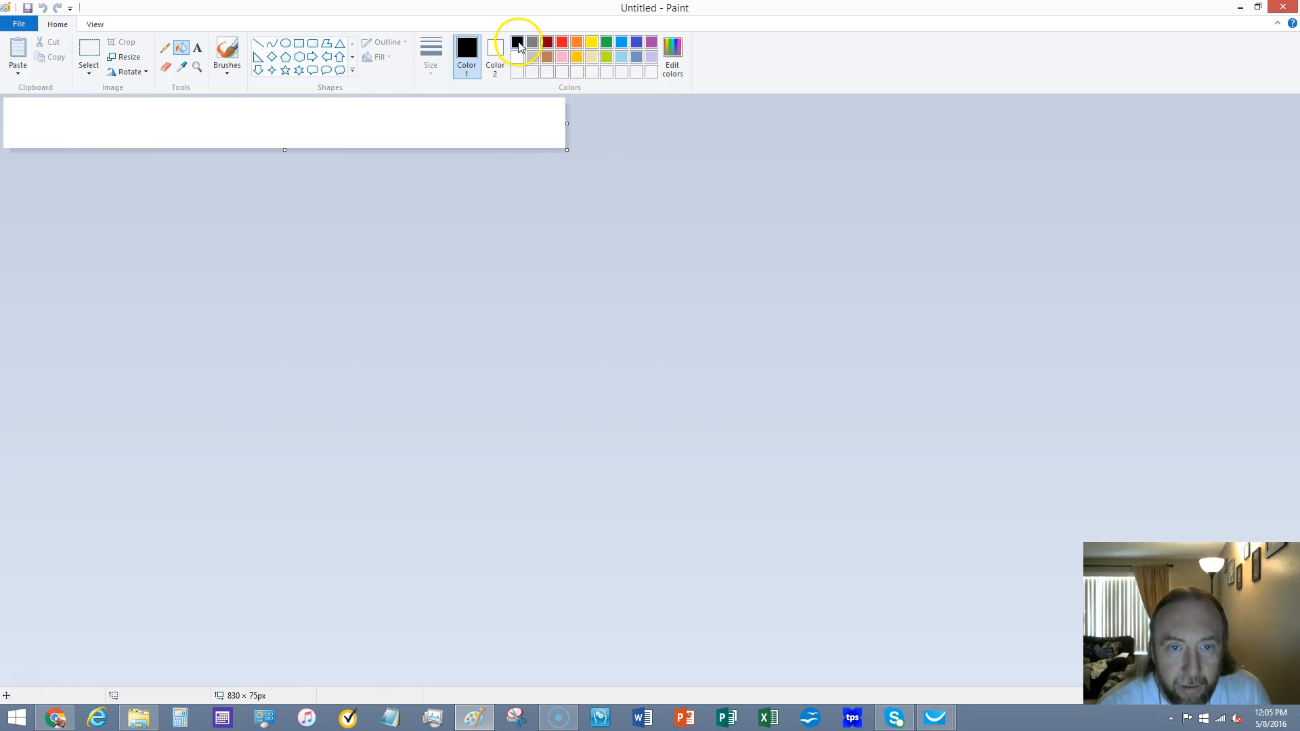
click(186, 46)
click(287, 124)
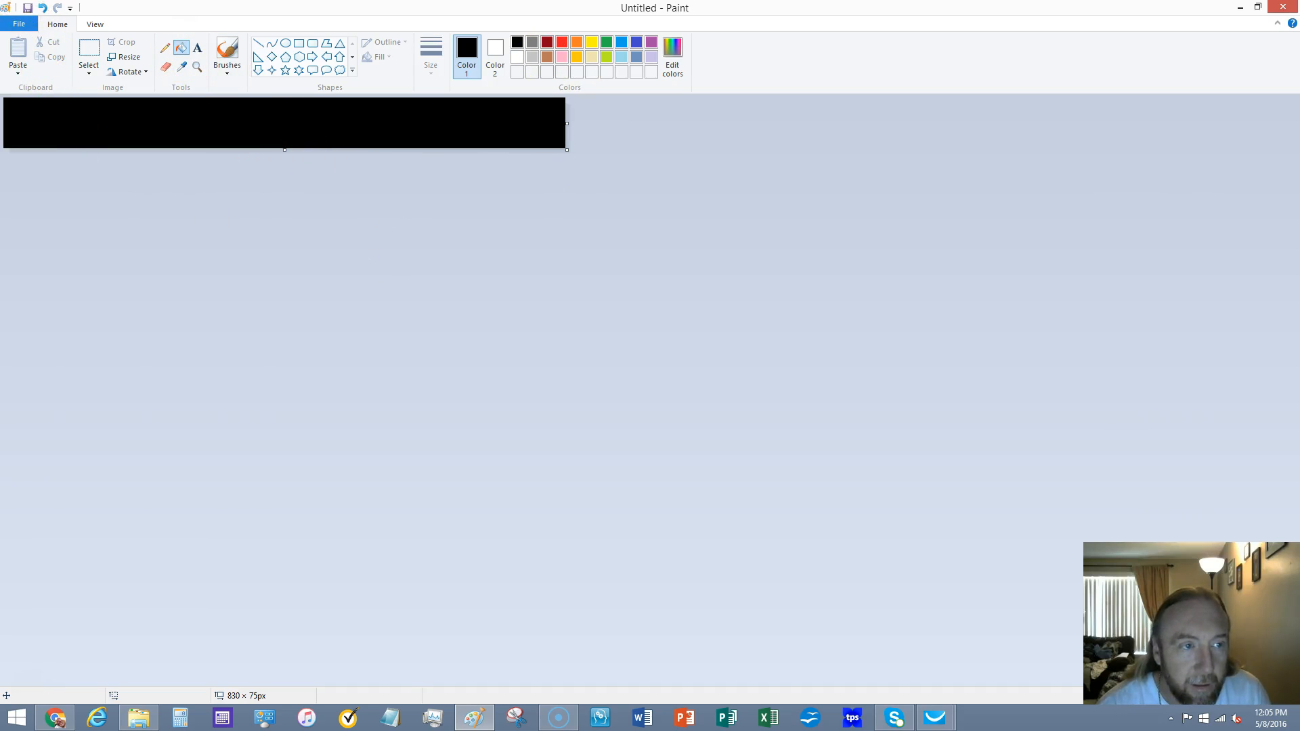
Step: Save the thin black strip as the PNG file "CD6" in the design folder
key(ctrl+s)
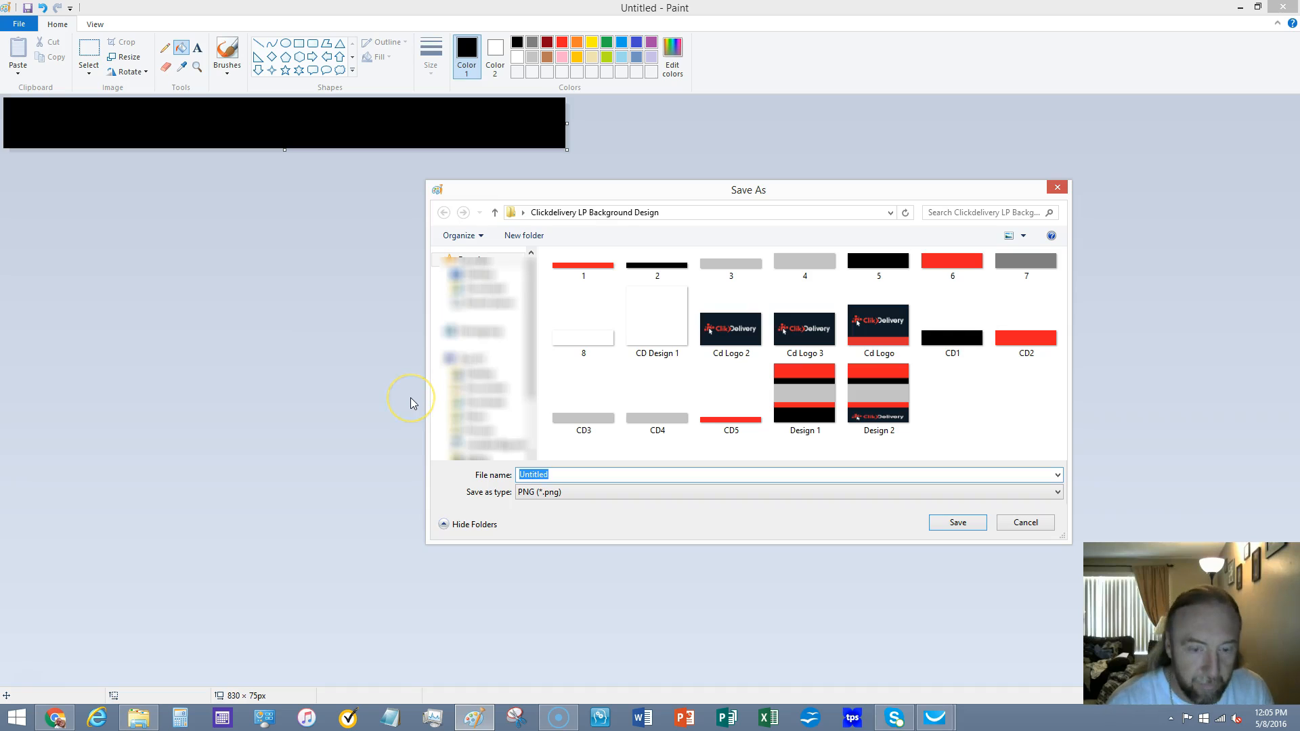
text(CD)
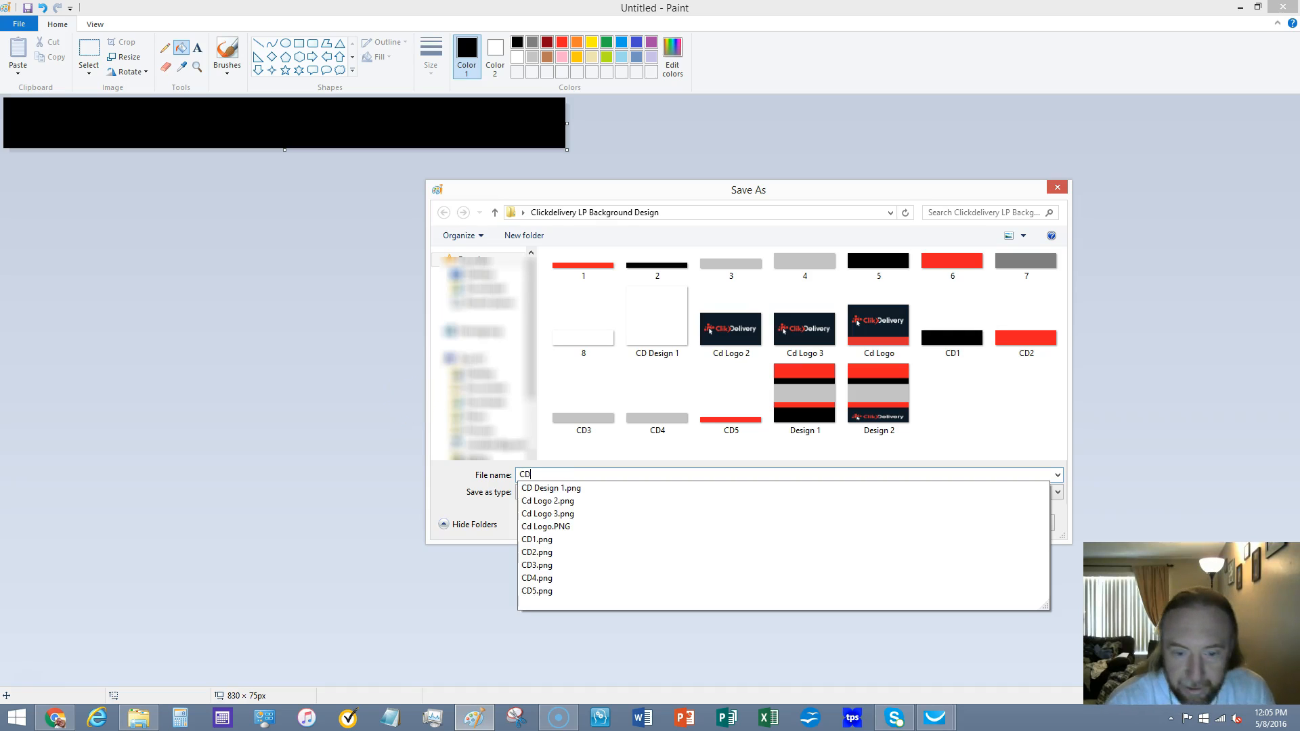
text(6)
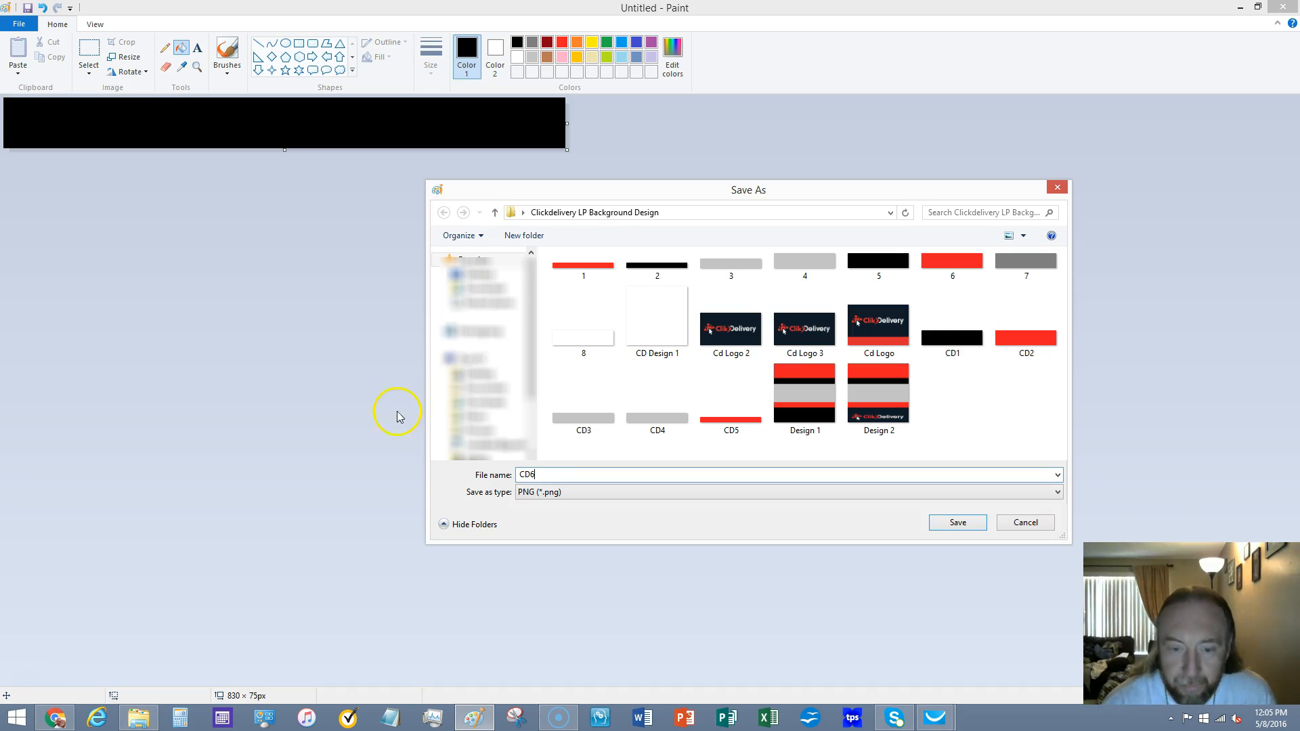
click(940, 528)
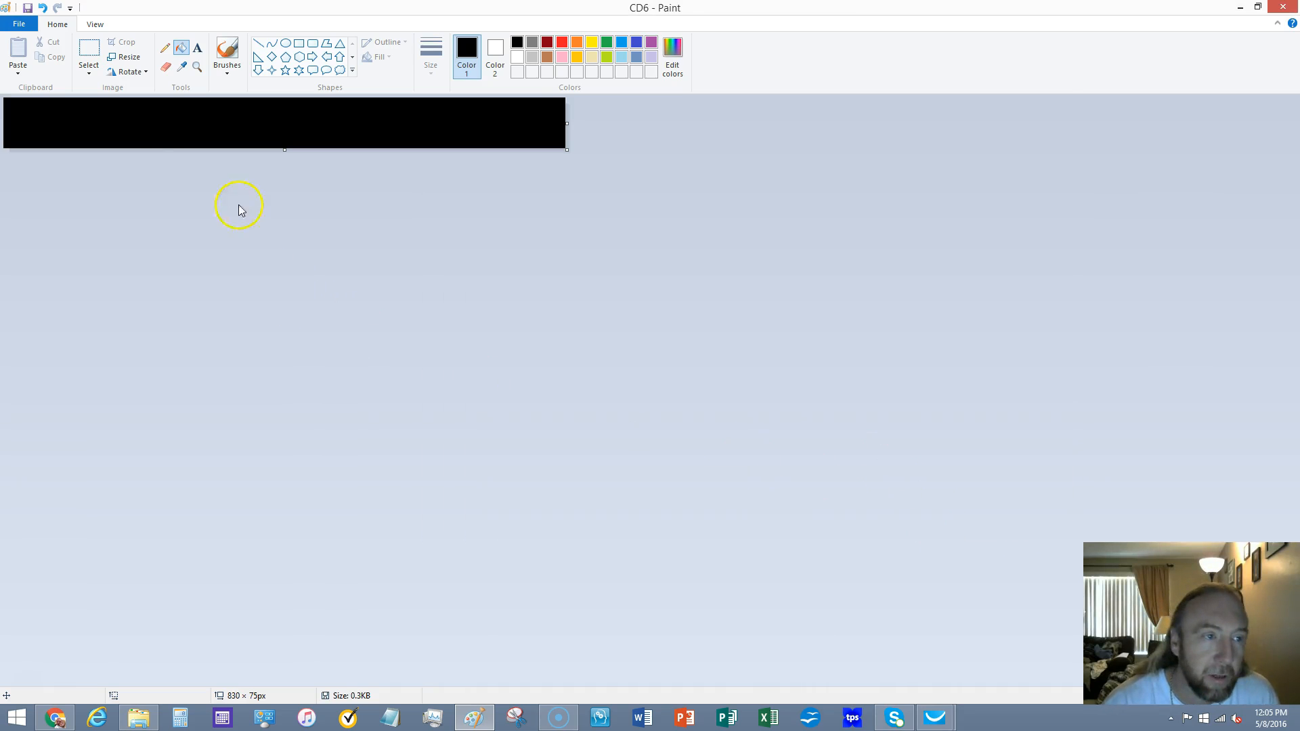
Step: Open the blank base picture "CD Design 1" from the design folder
click(19, 23)
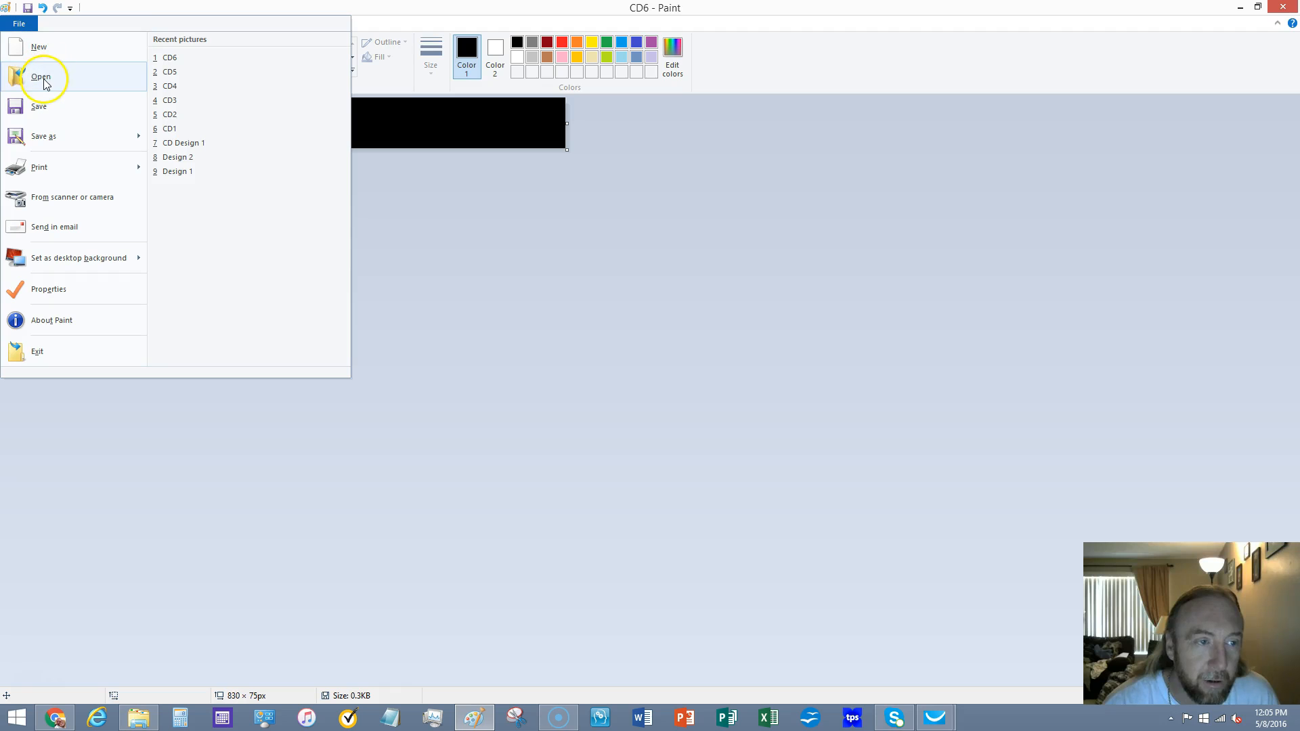
click(40, 77)
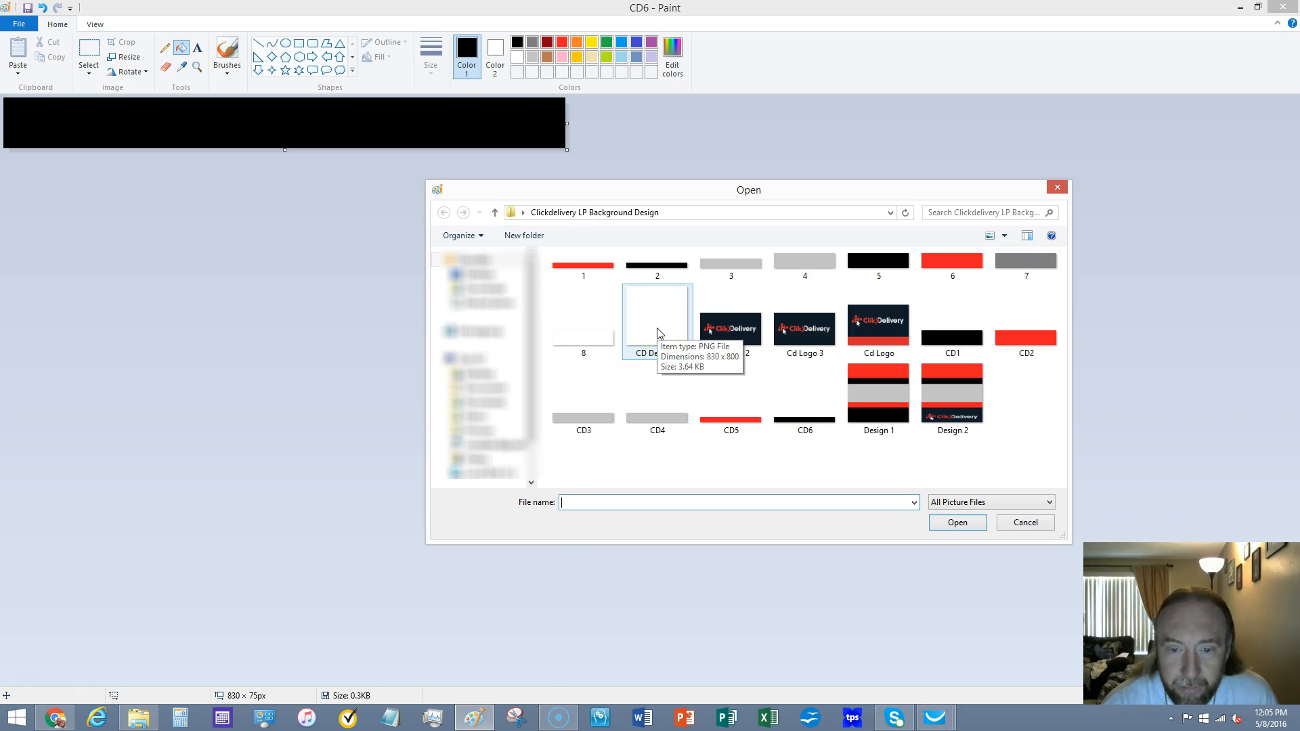
double_click(658, 332)
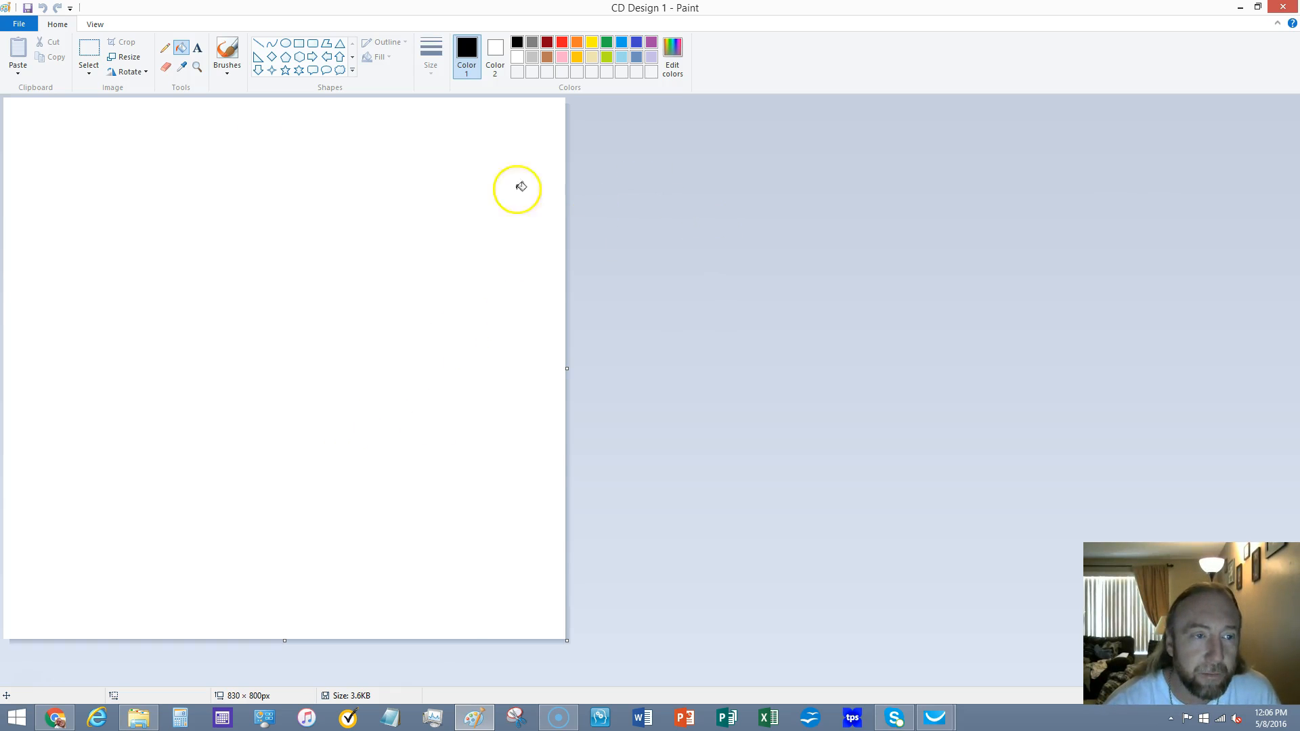
Step: Paste the black strip from the file "CD1" into the blank base picture
click(19, 73)
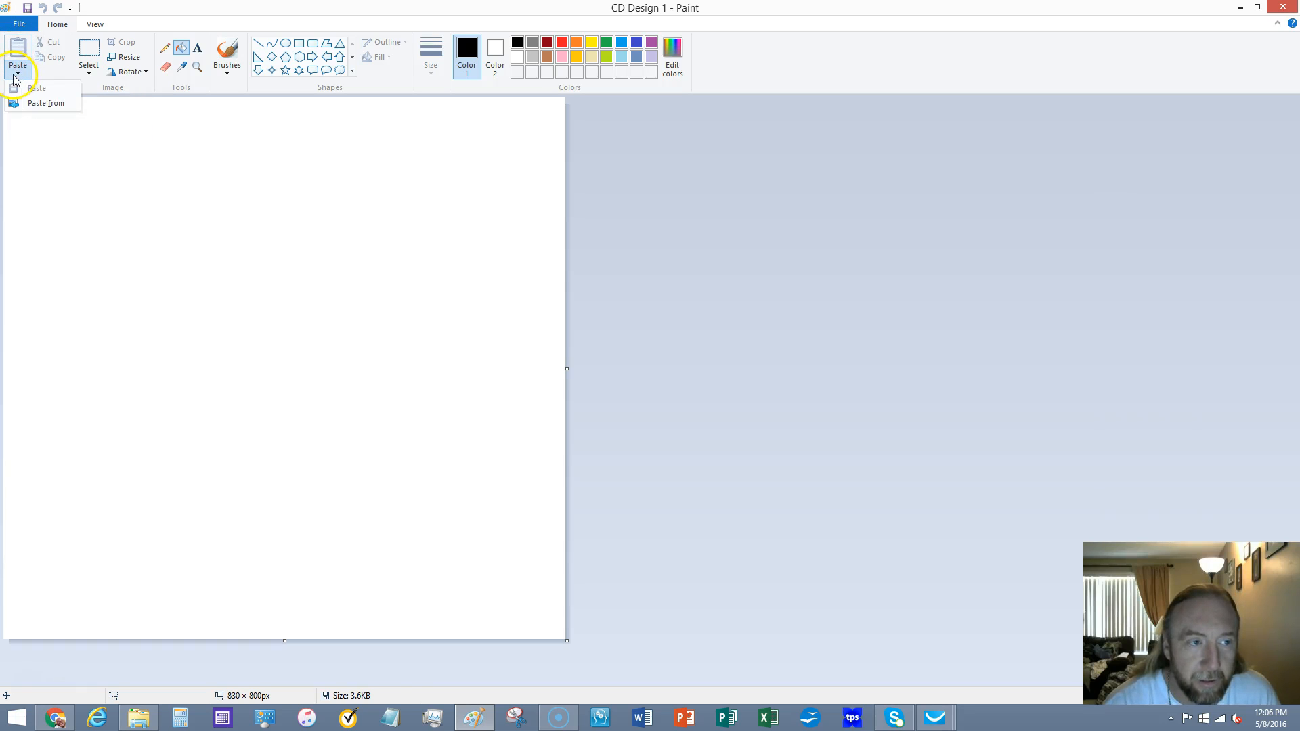
click(42, 103)
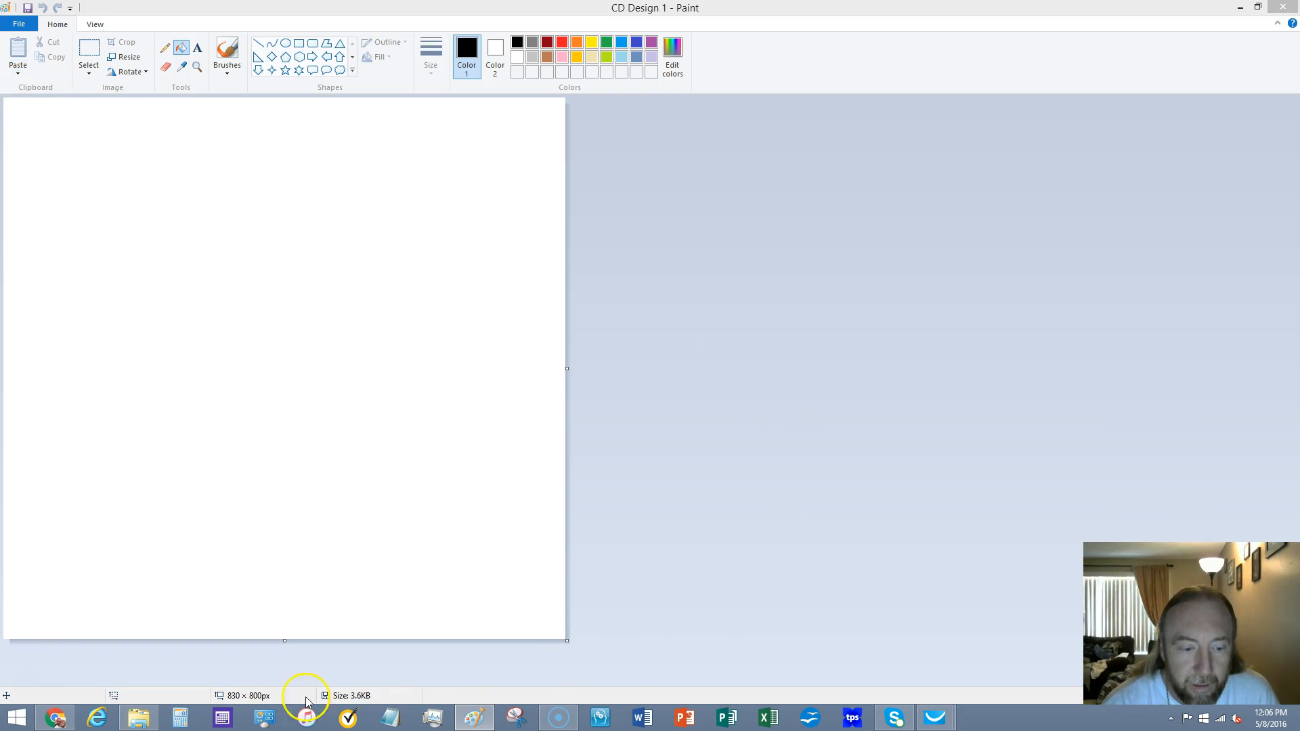
click(139, 717)
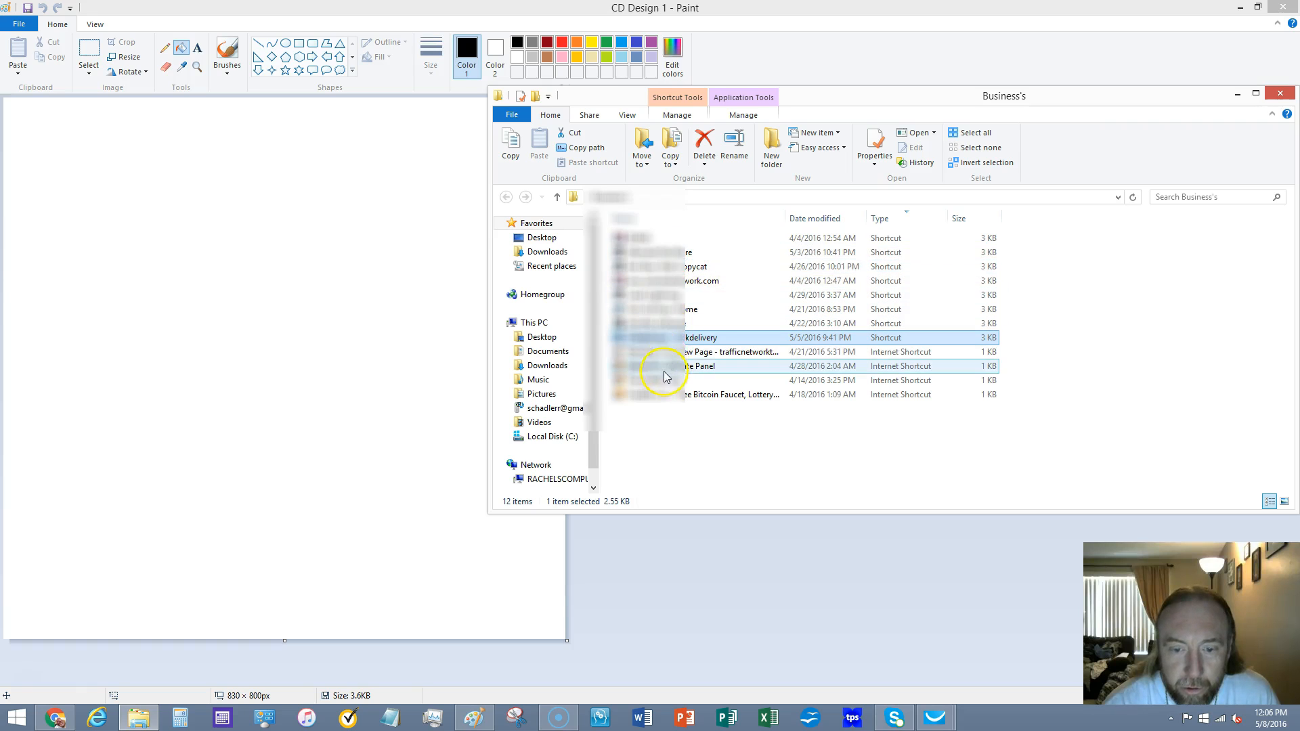
click(1238, 96)
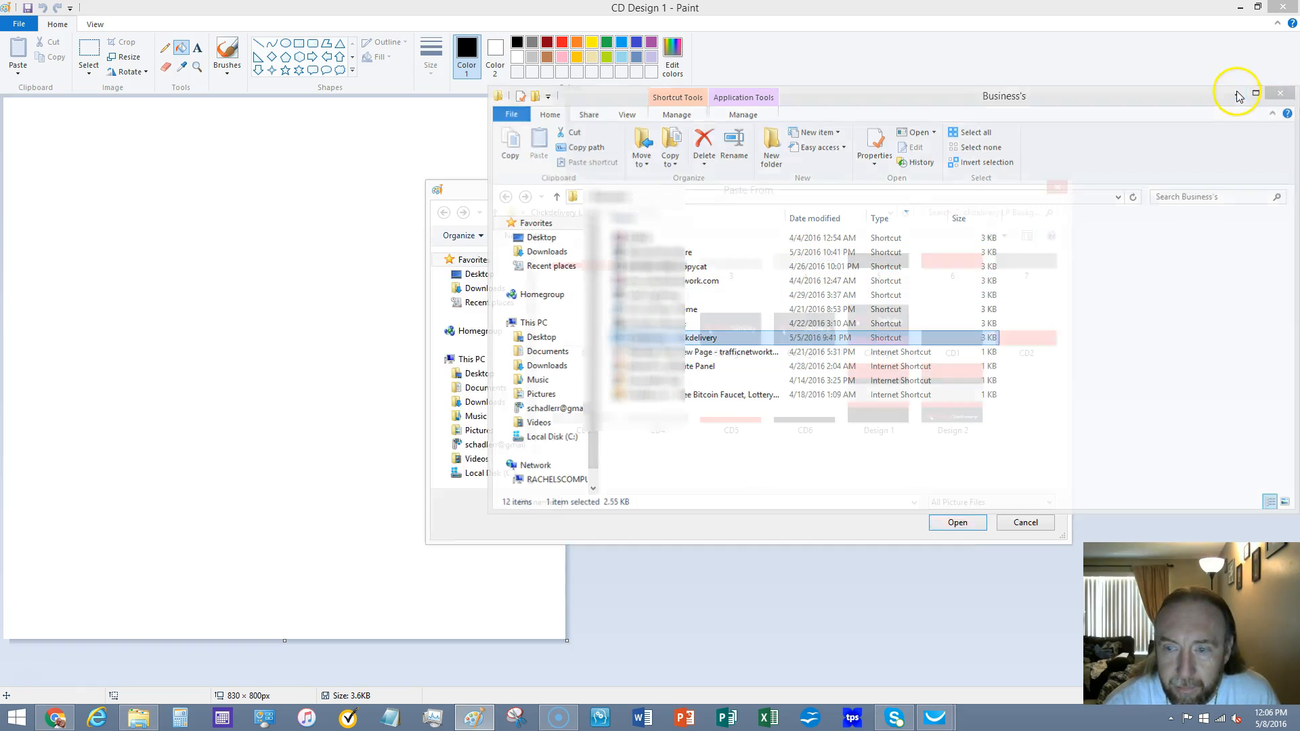
drag(791, 185, 925, 129)
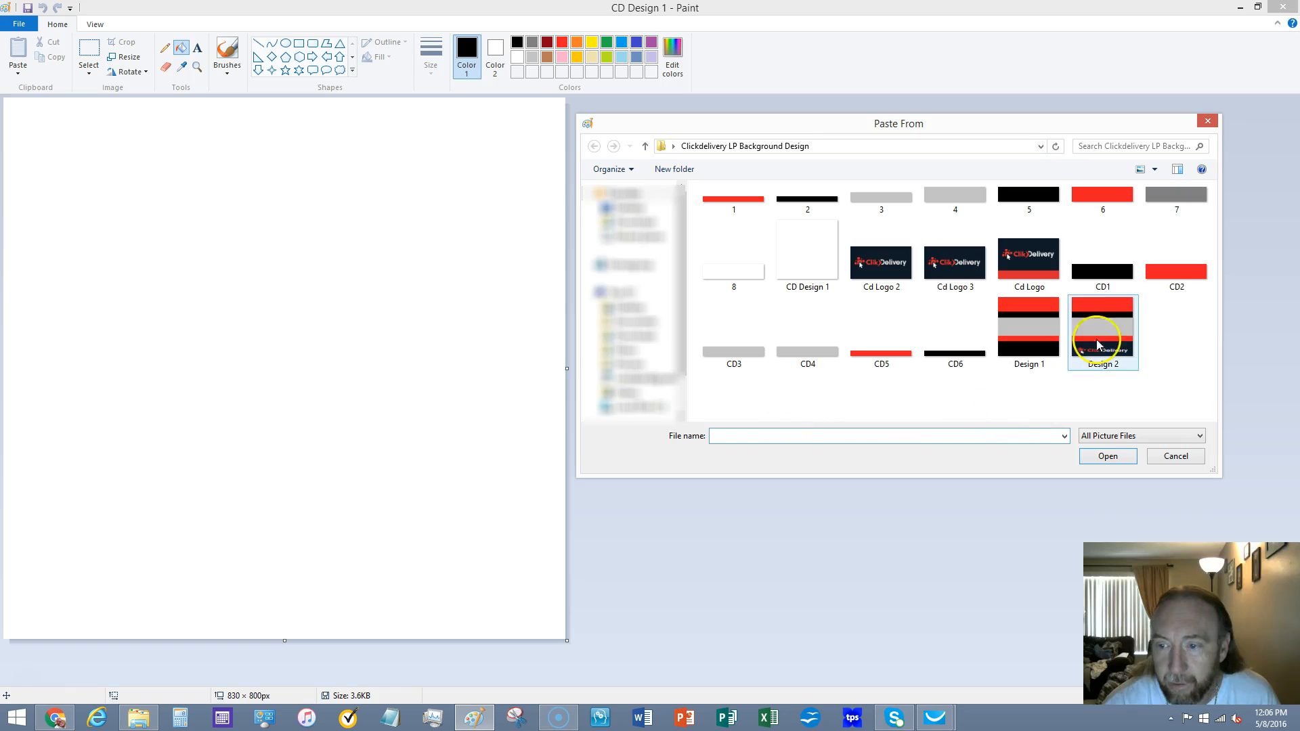
double_click(1111, 276)
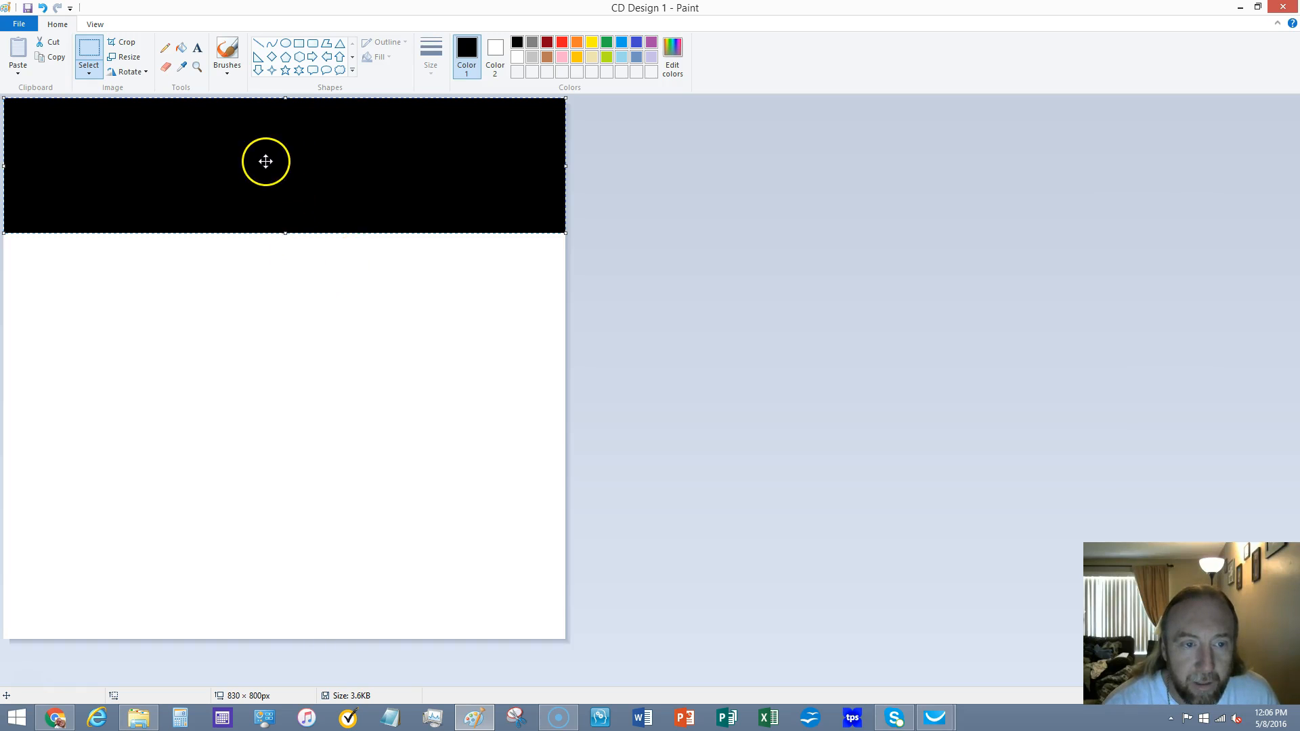
Step: Move the pasted black strip flush with the canvas's bottom edge, deselect it and save the picture
drag(271, 157, 272, 564)
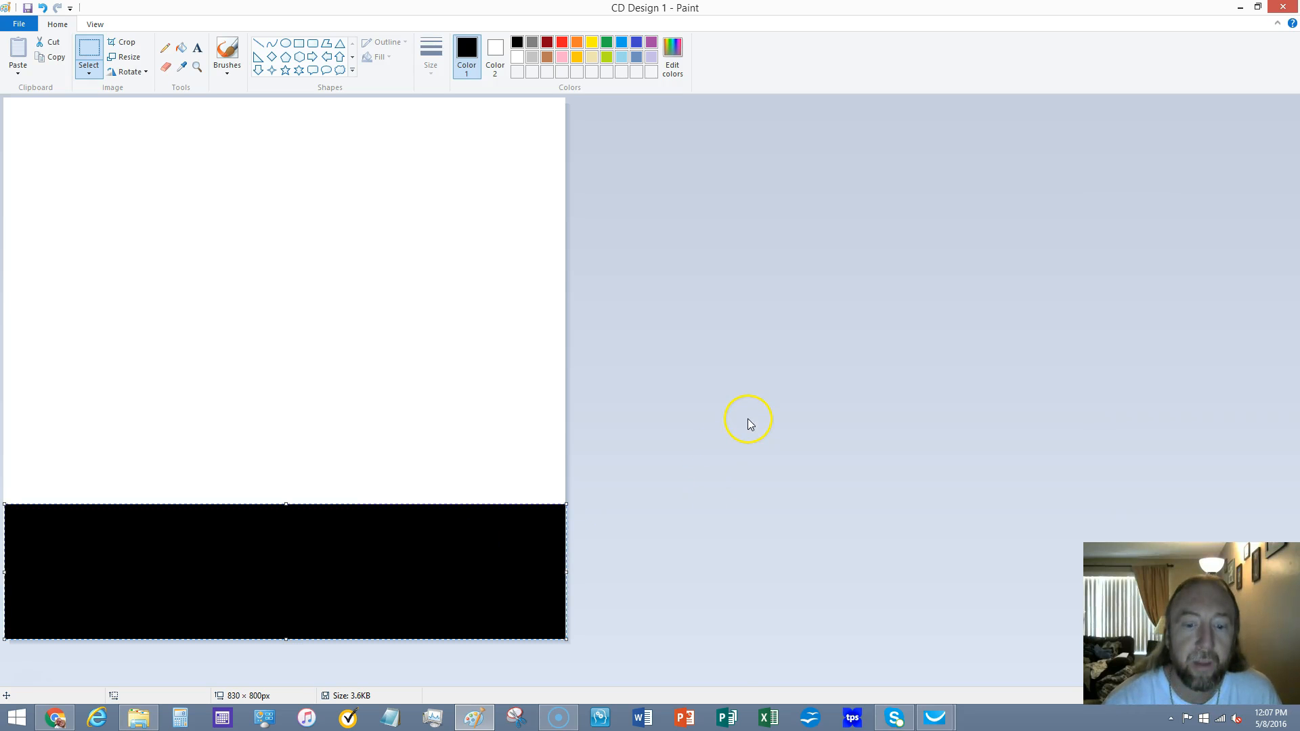
click(749, 421)
click(25, 10)
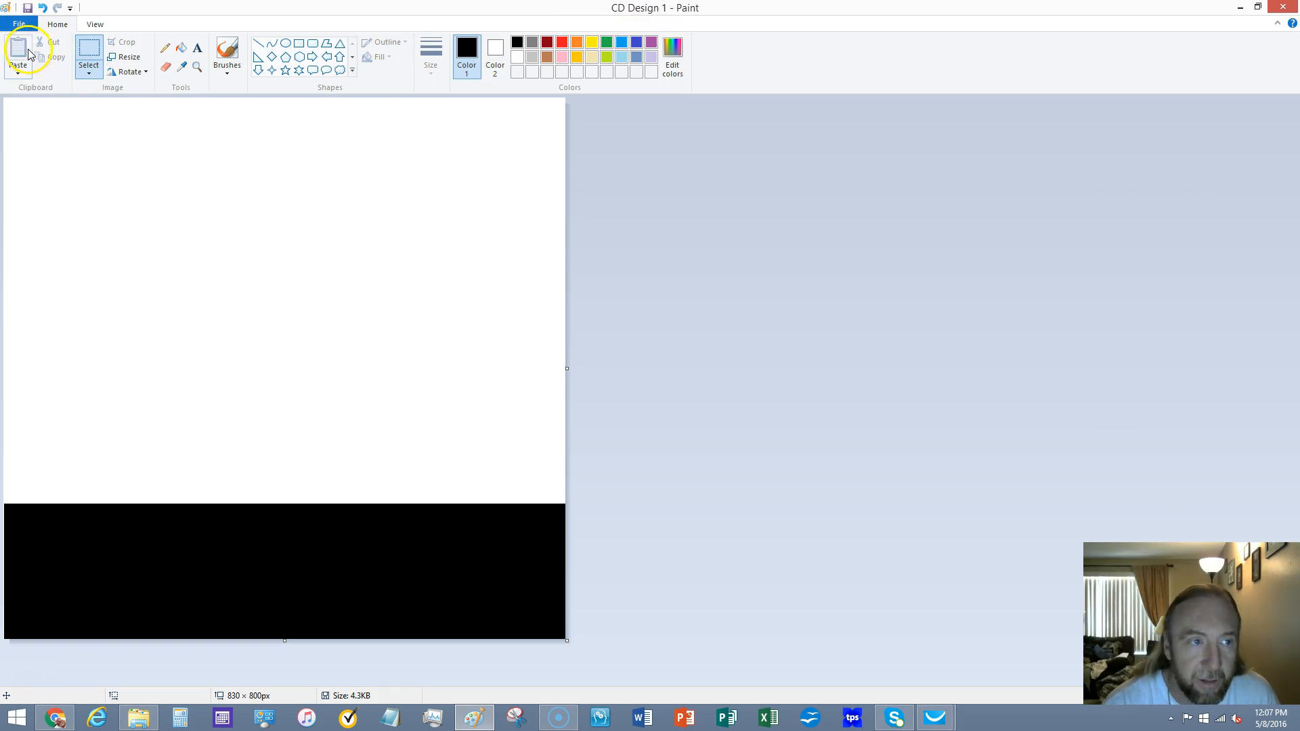
Step: Paste the red strip from the file "CD5" and align it directly above the black strip without a gap
click(21, 72)
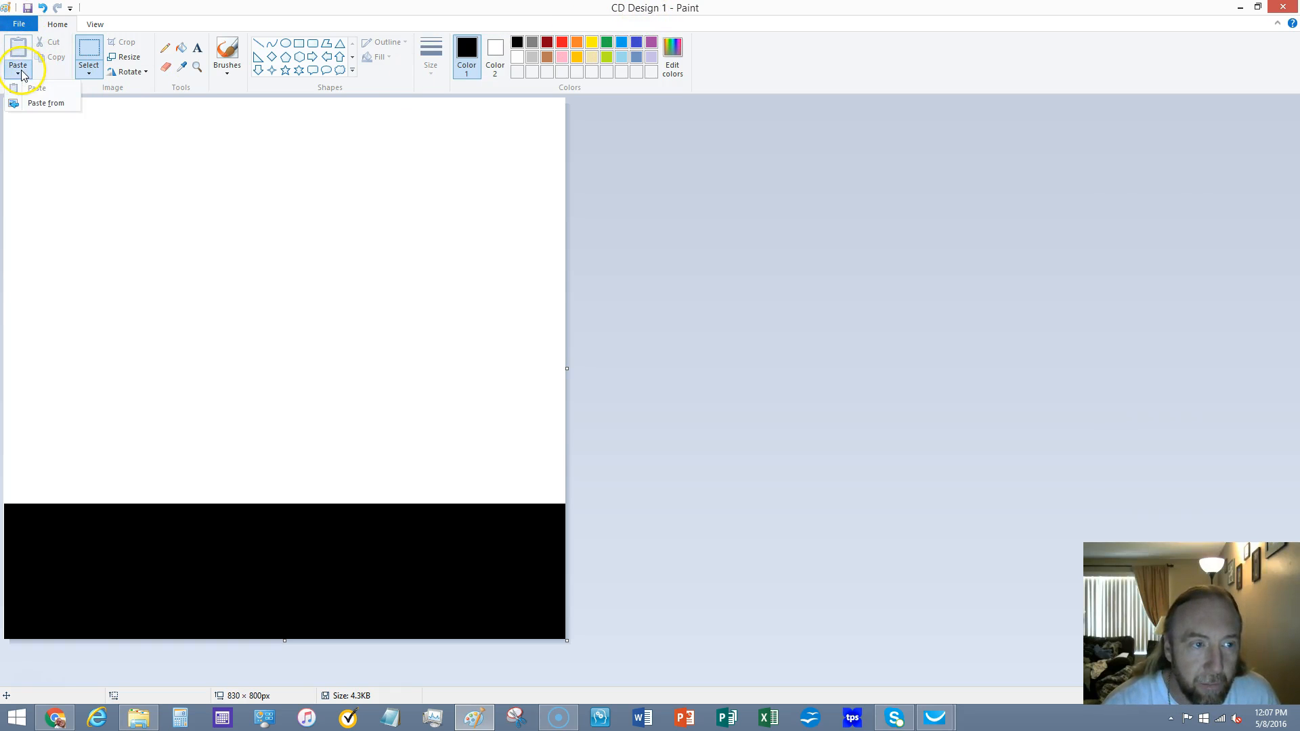
click(37, 103)
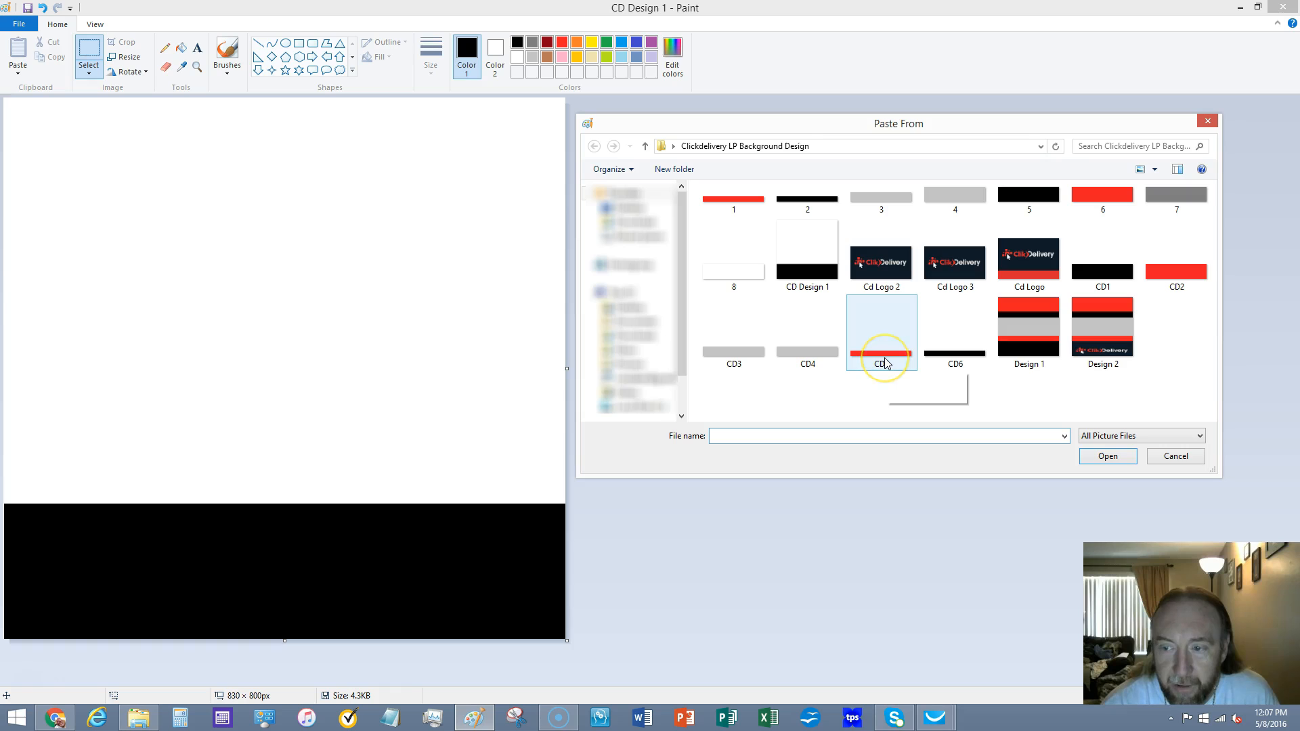
double_click(885, 362)
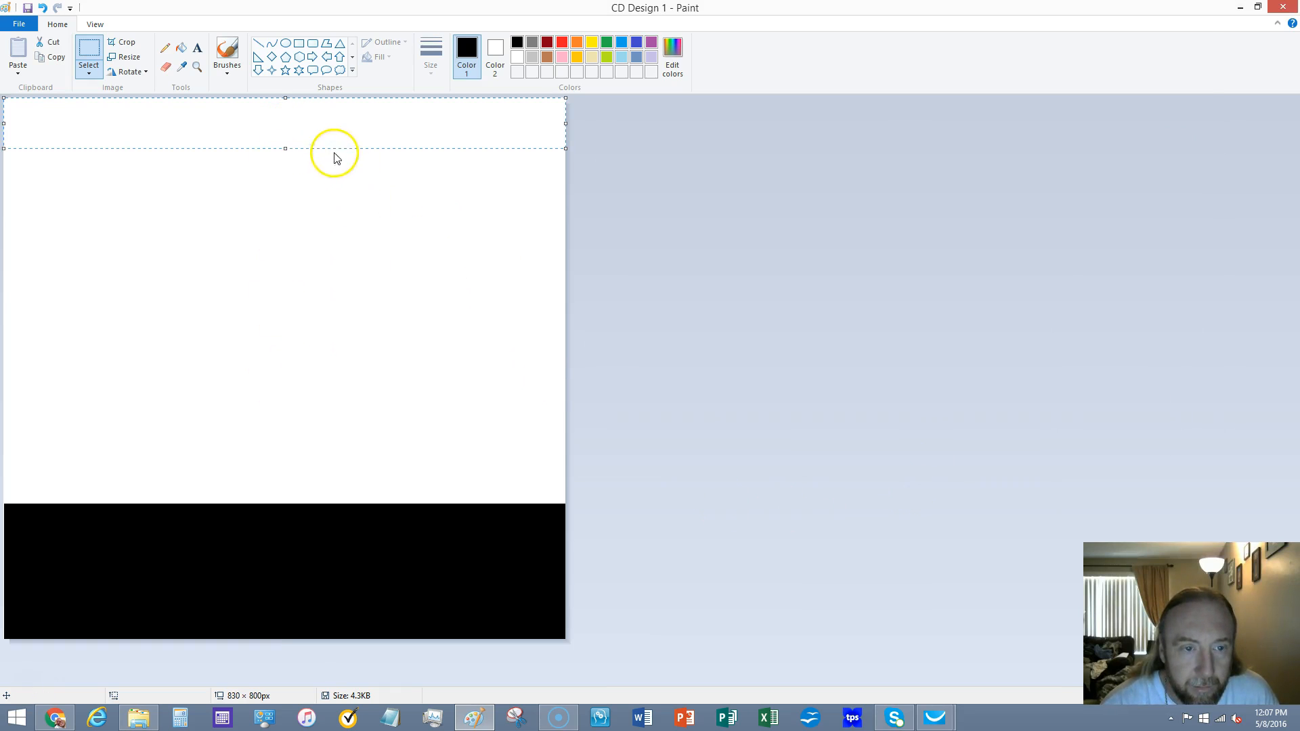
drag(293, 124, 296, 481)
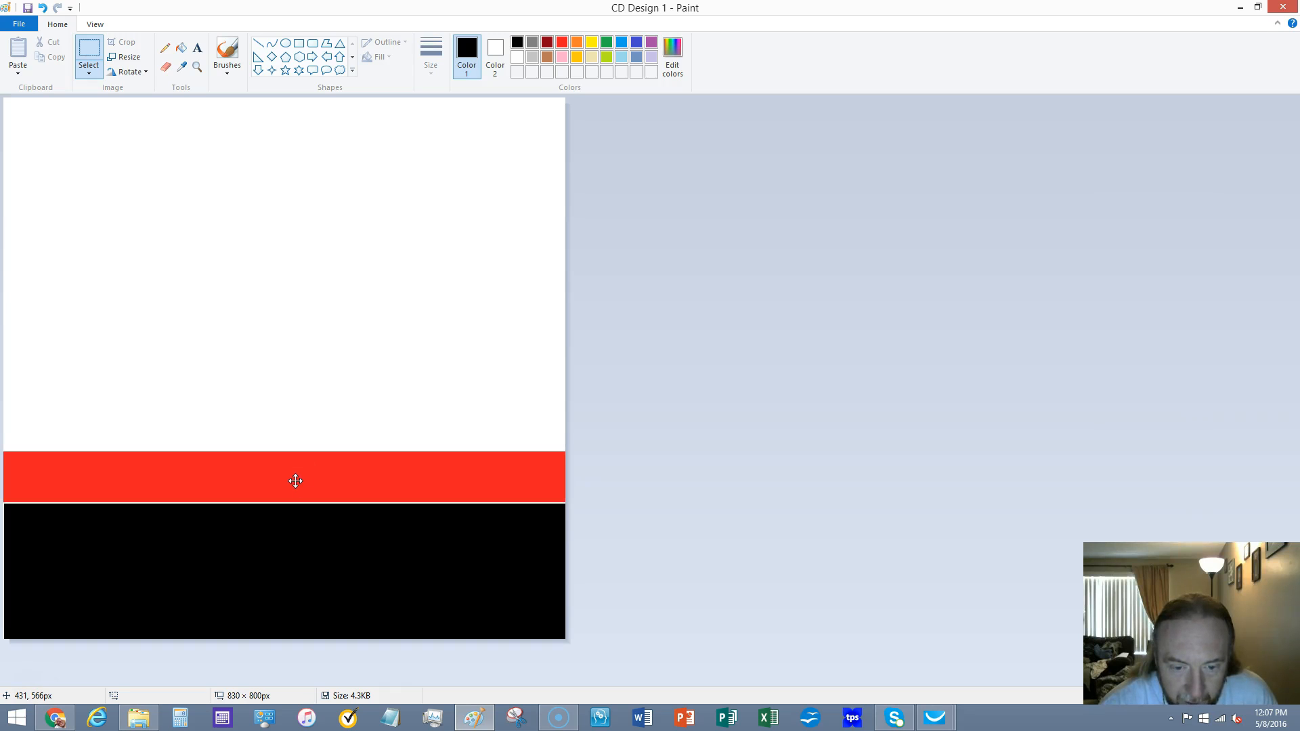
drag(296, 480, 295, 482)
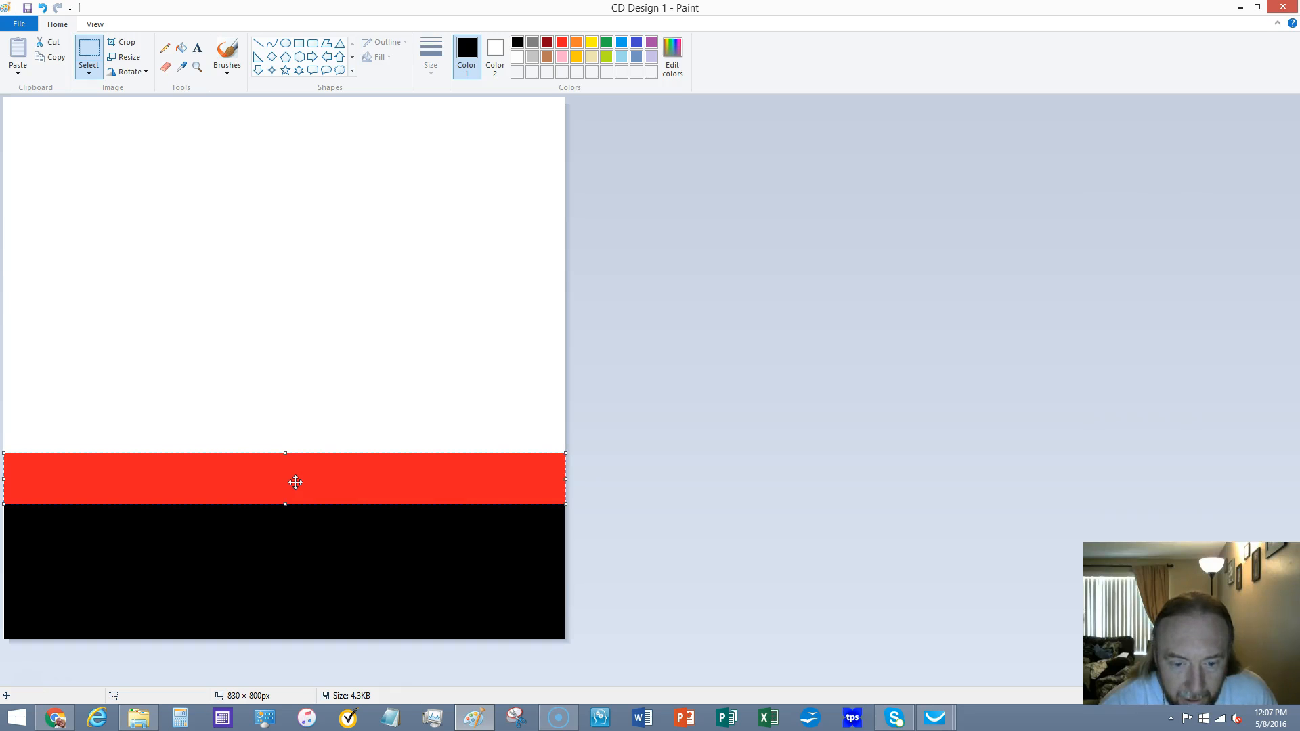
Step: Paste the light grey strip from the file "CD3" and align it directly above the lower red strip without a gap
click(776, 489)
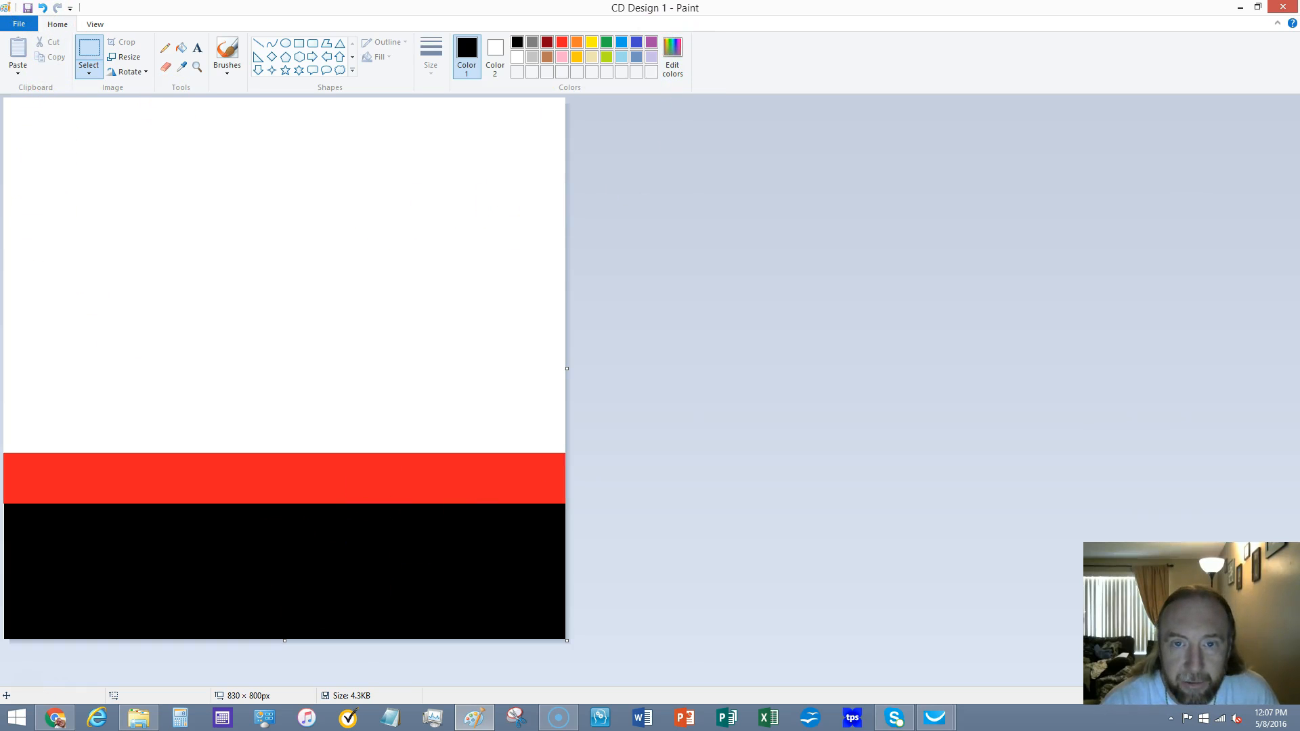
click(18, 78)
click(28, 103)
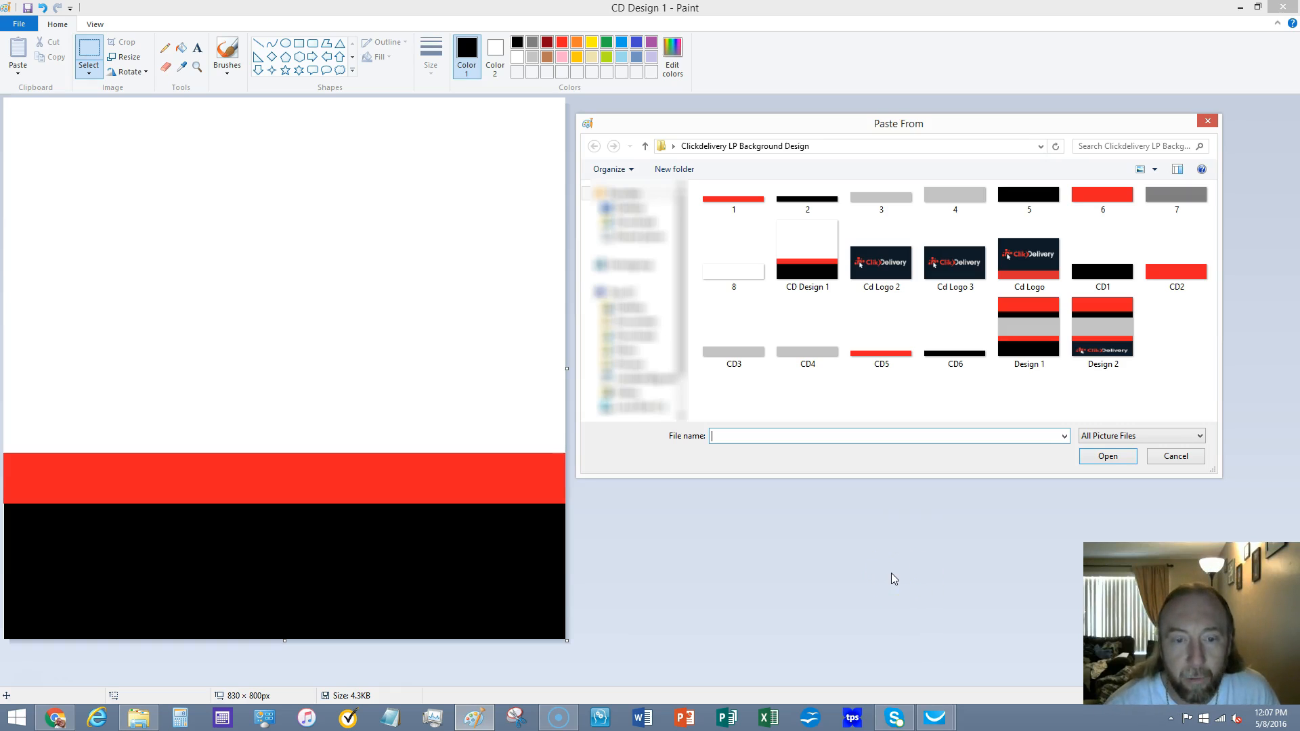
click(894, 568)
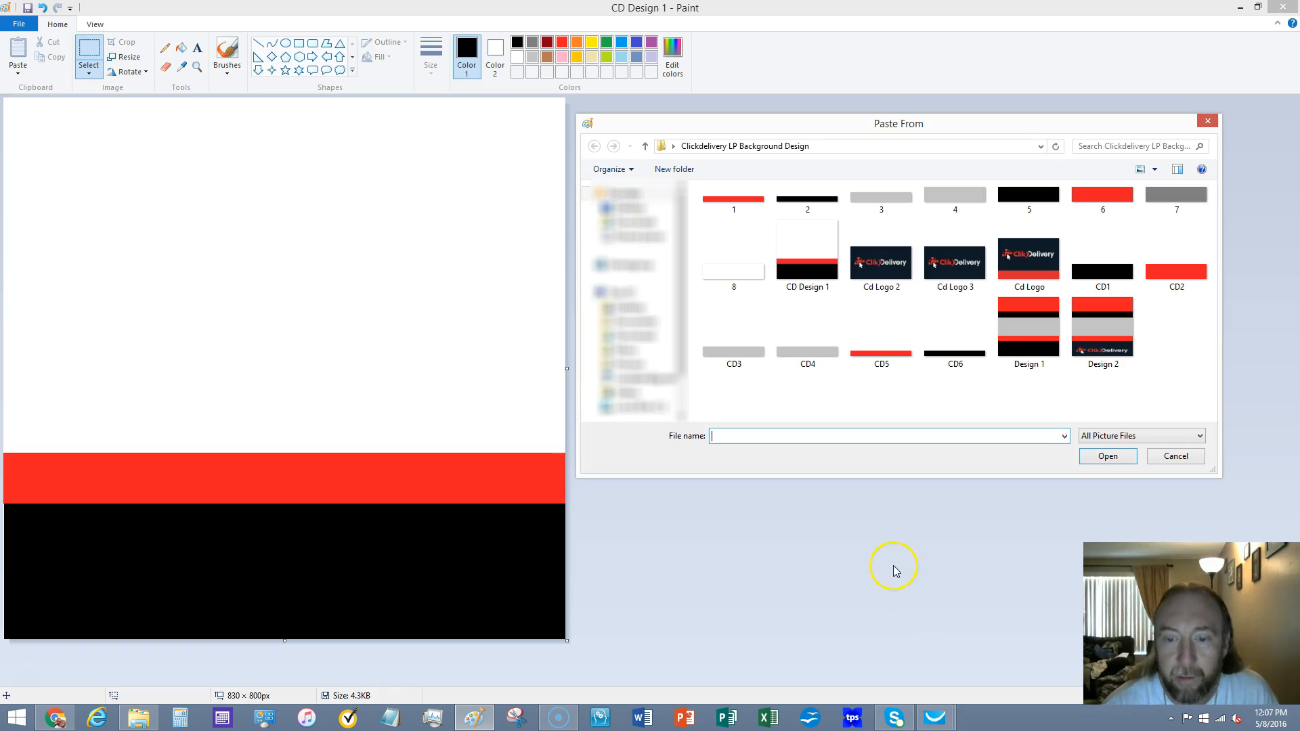
double_click(742, 349)
drag(278, 133, 279, 406)
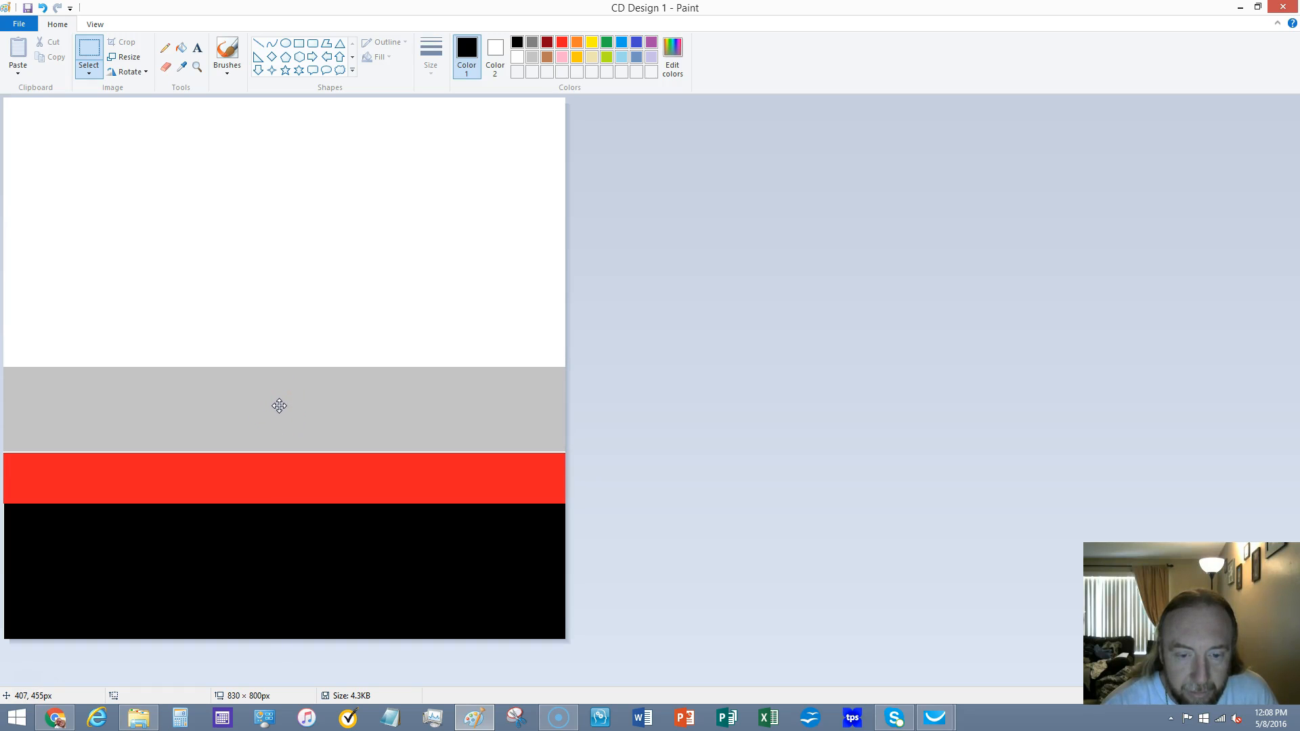
drag(279, 405, 279, 405)
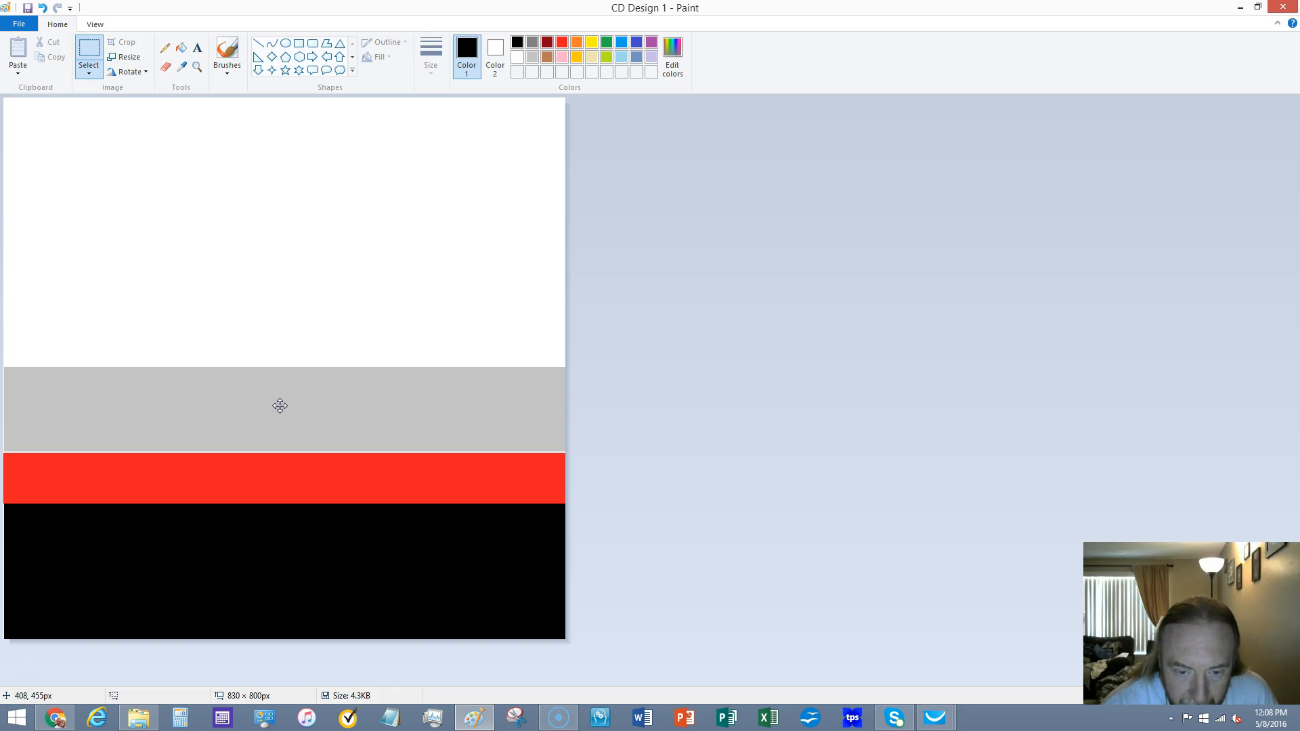
drag(280, 405, 280, 407)
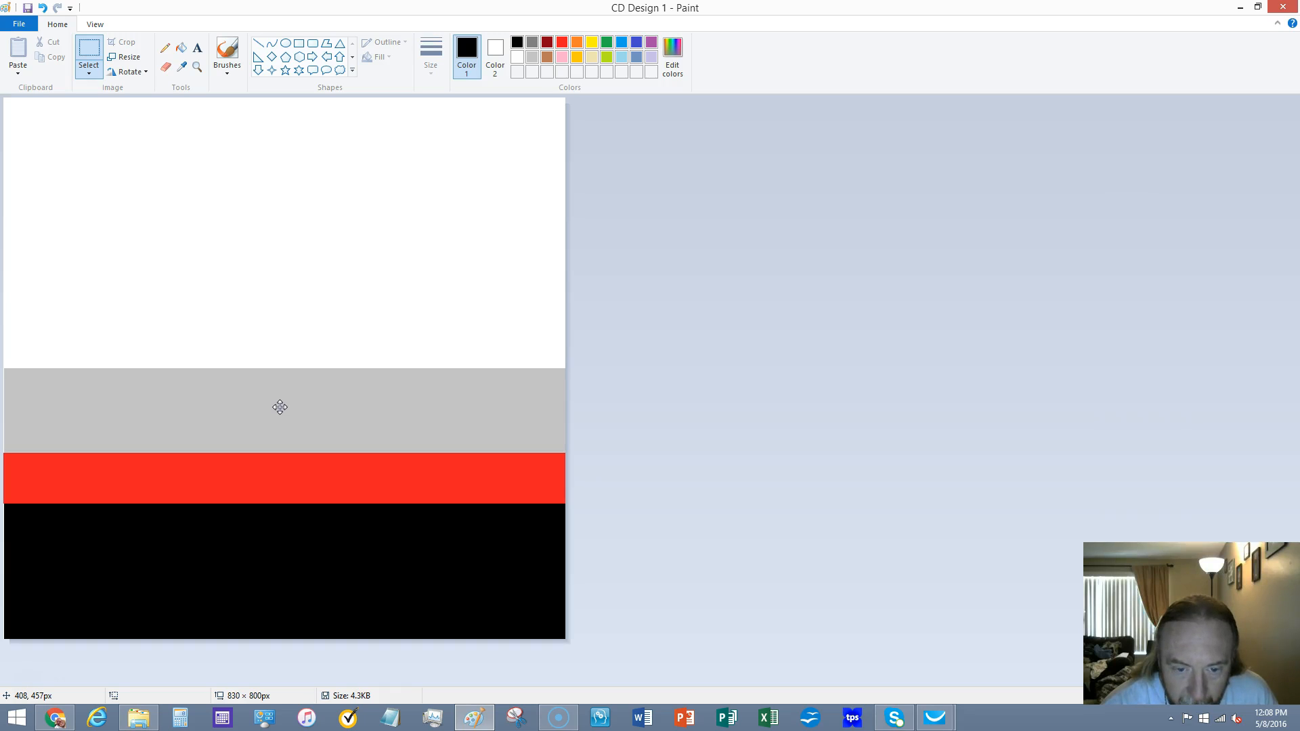
click(345, 405)
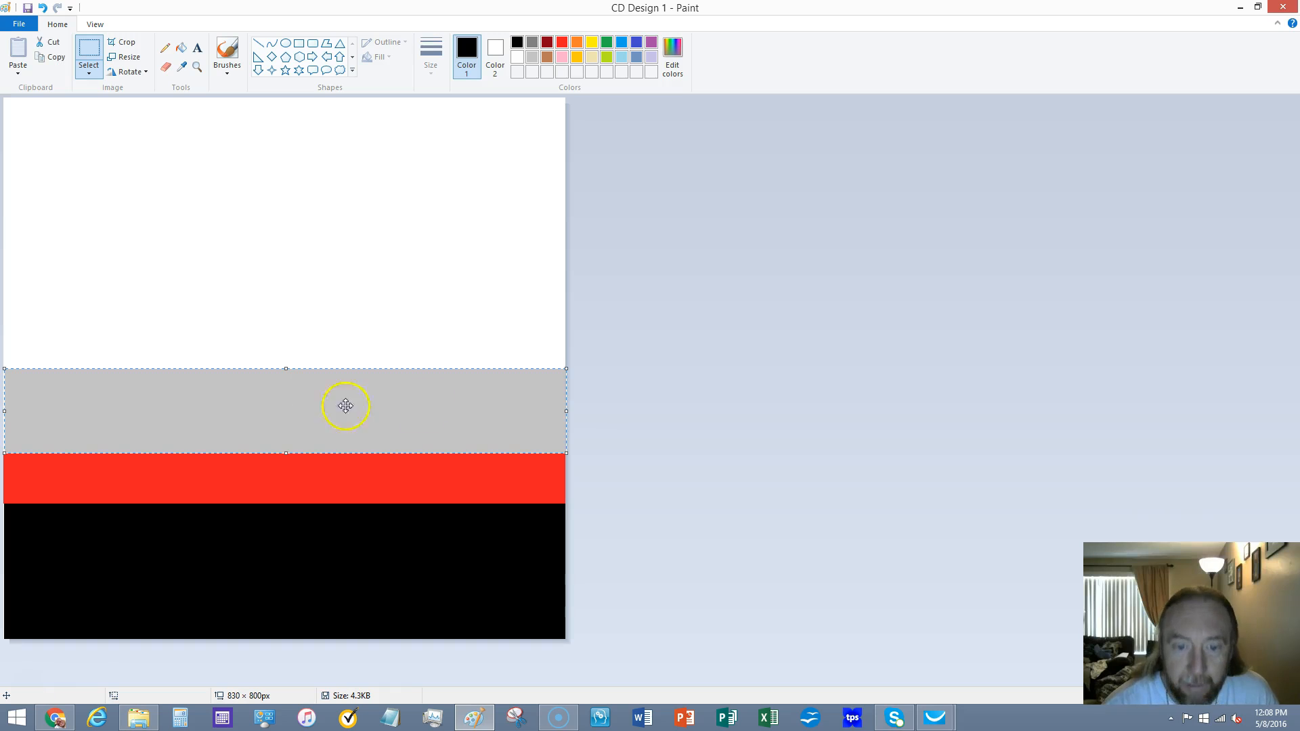
click(653, 393)
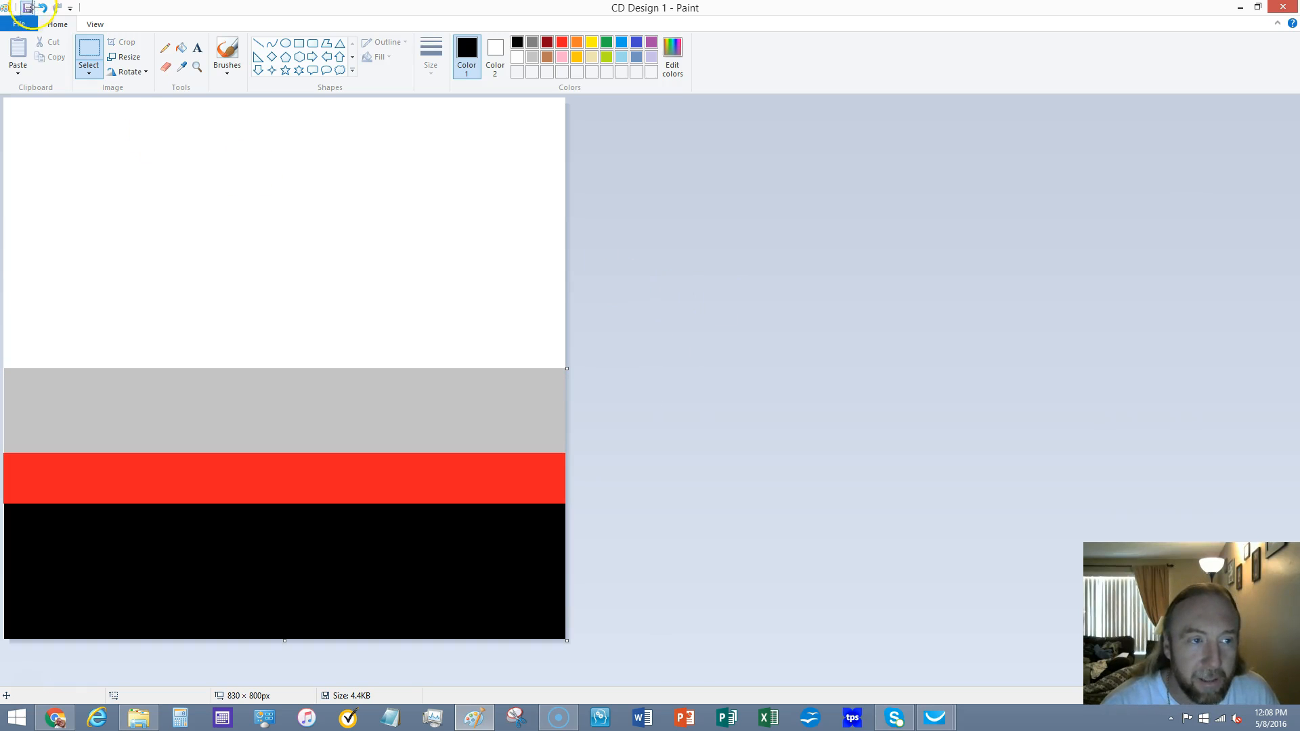
click(17, 71)
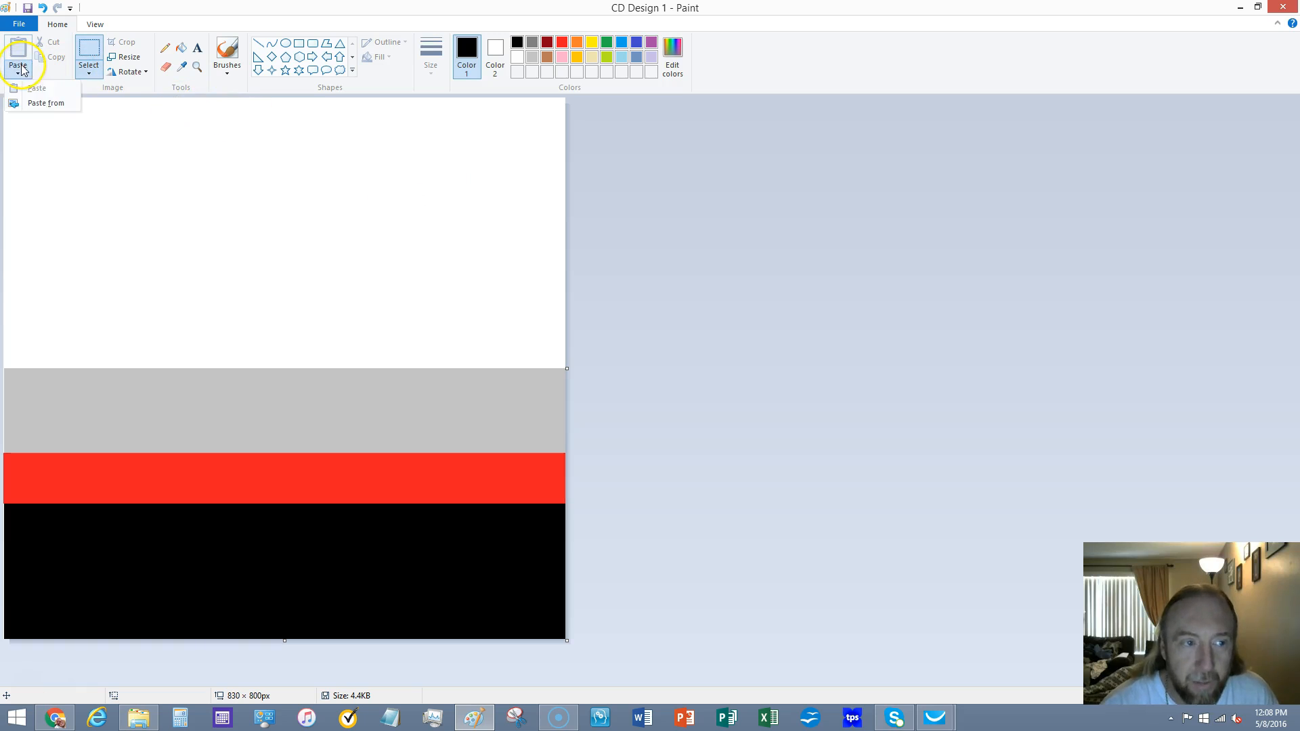
click(42, 103)
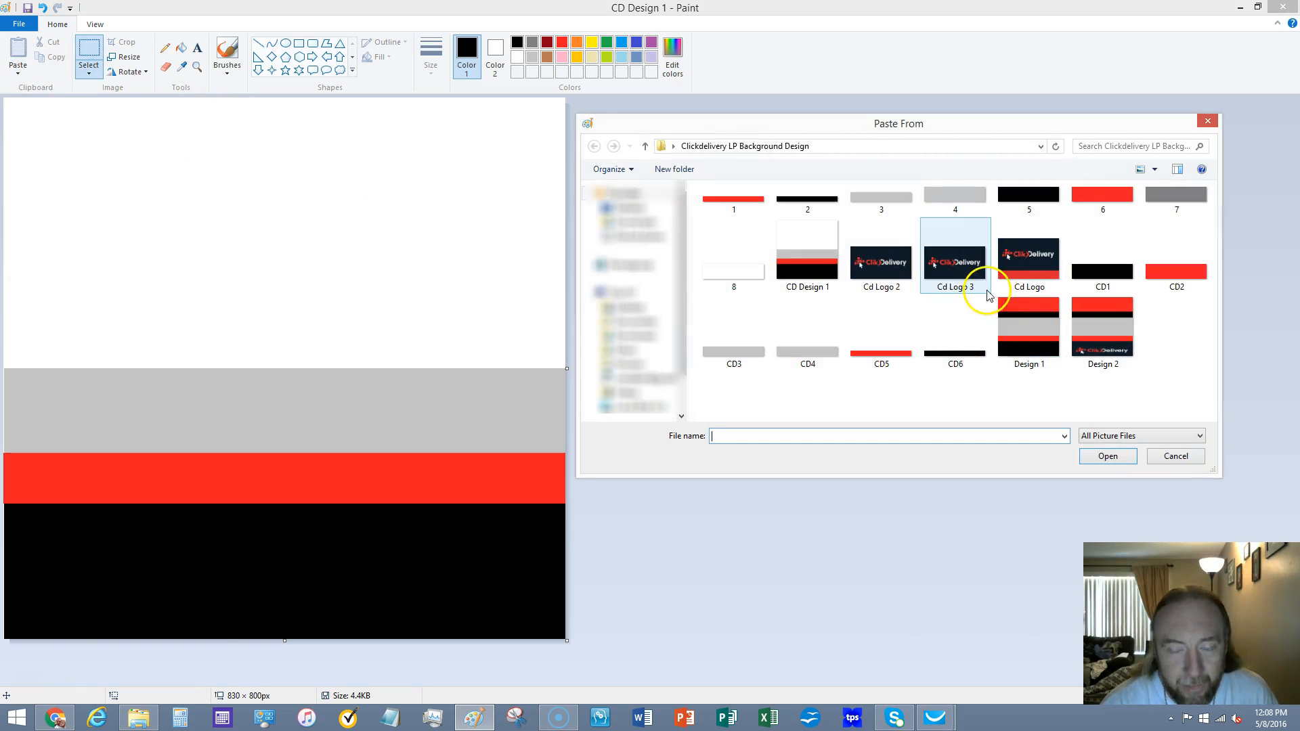
double_click(795, 357)
drag(276, 139, 282, 322)
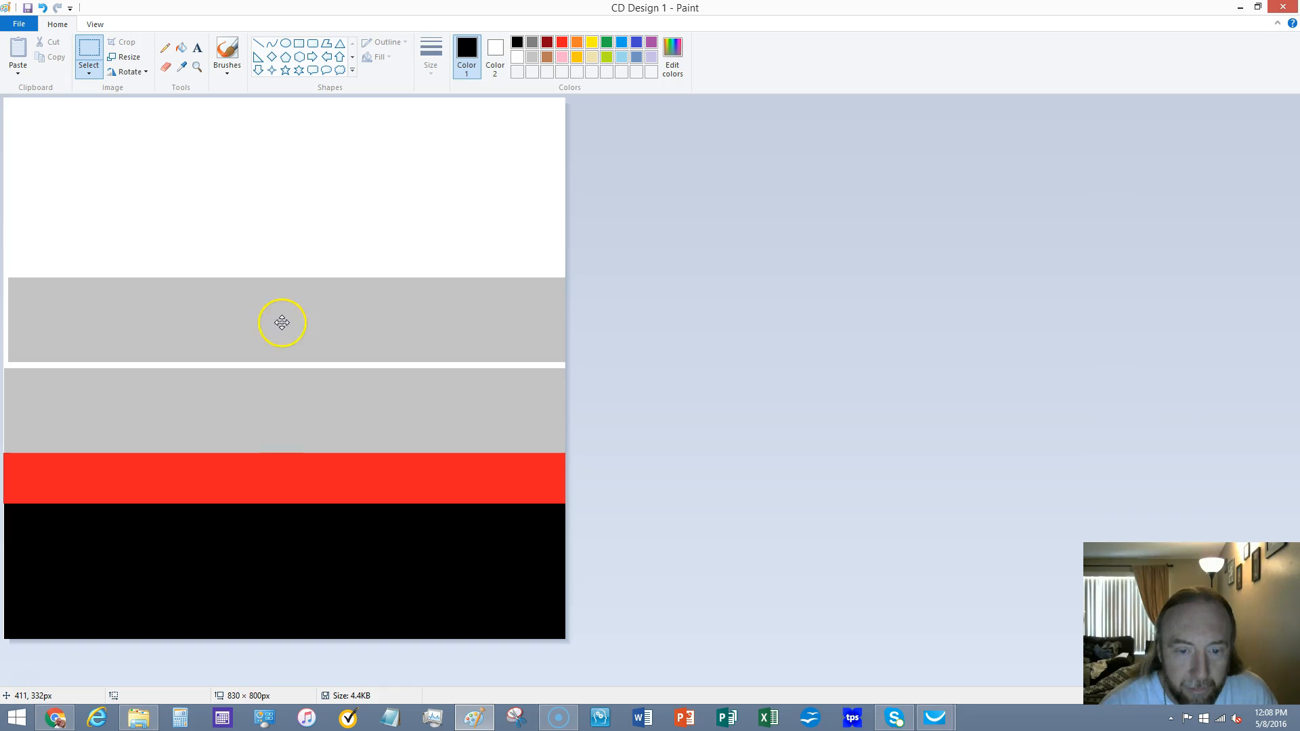
key(Delete)
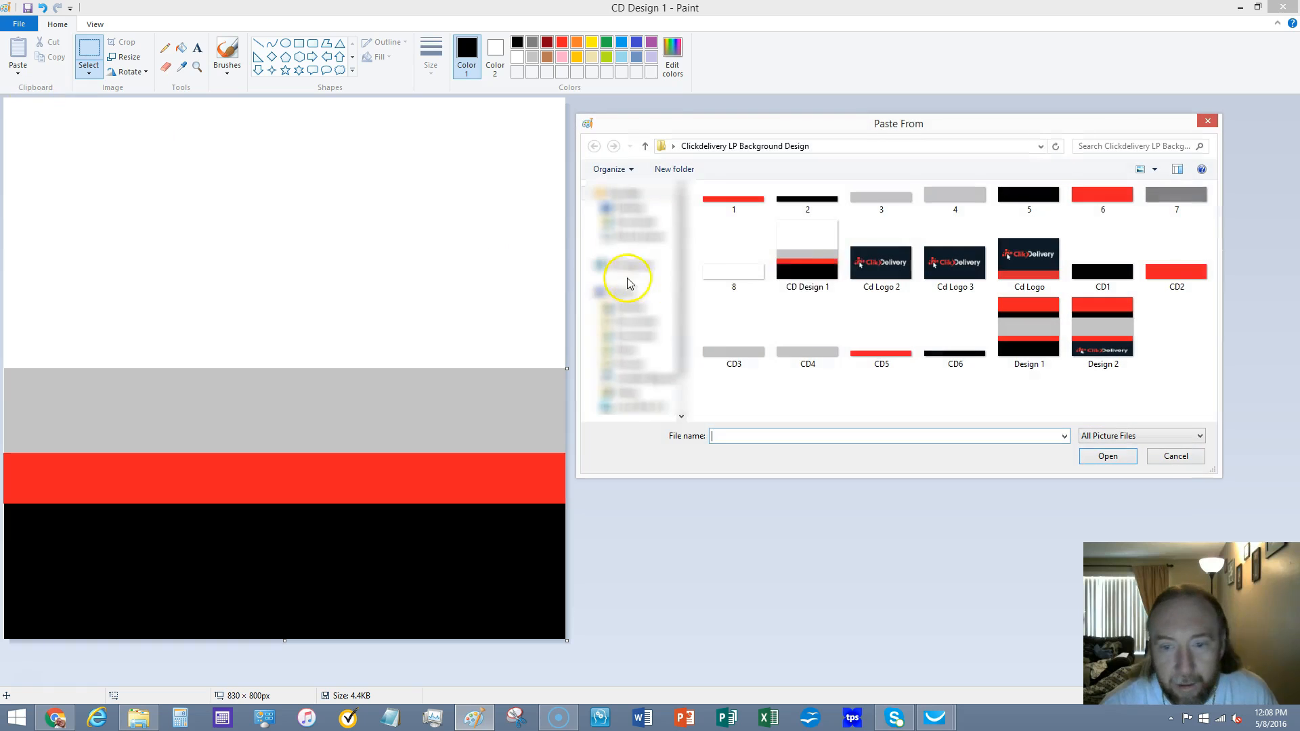
Step: Paste the light grey strip from the file "CD4" and align it directly above the existing grey strip without a gap
double_click(783, 345)
drag(352, 136, 350, 326)
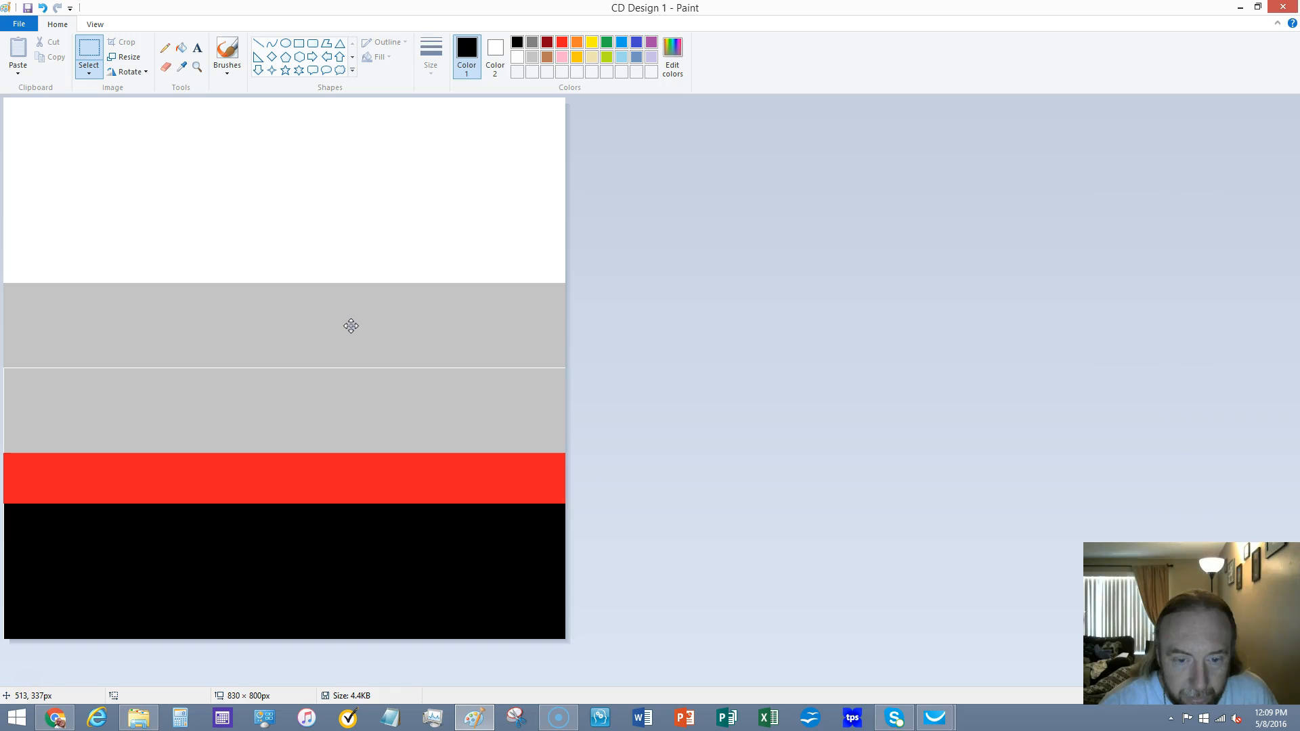
drag(351, 327, 351, 328)
click(799, 258)
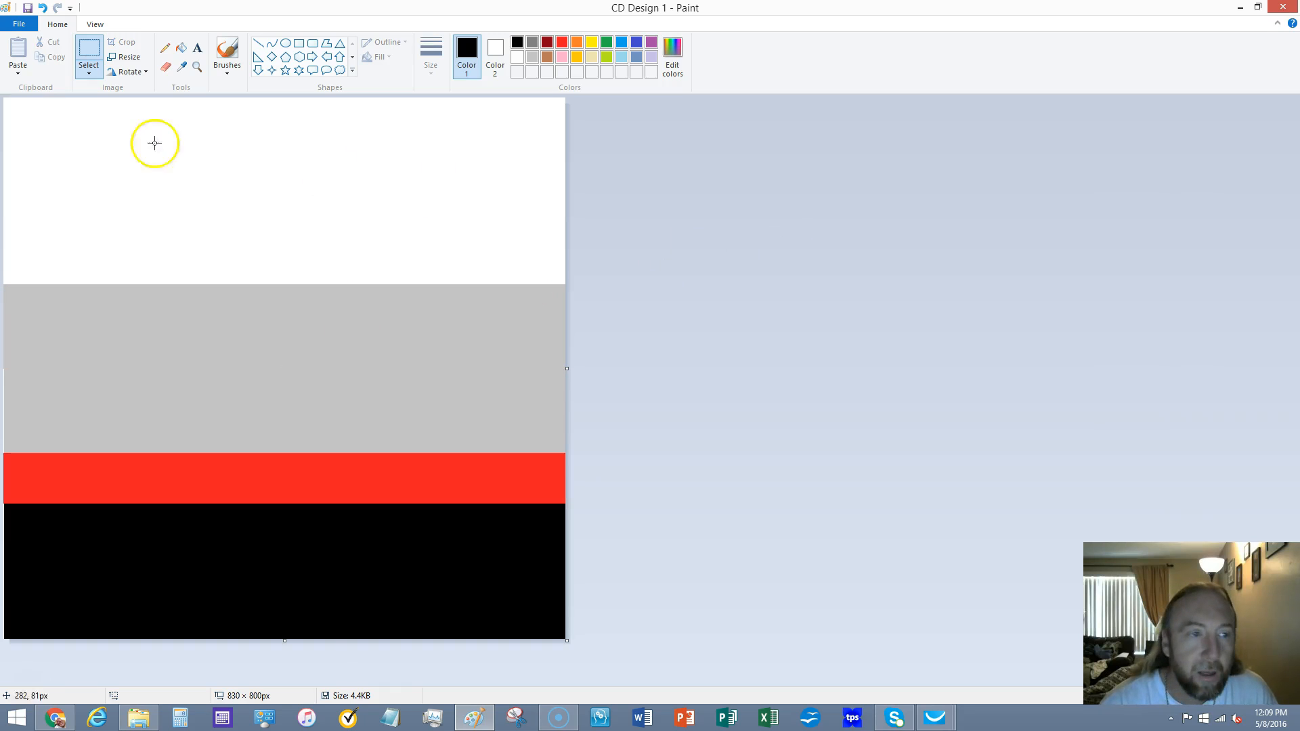
Step: Paste the red strip from the file "CD2" and leave it flush with the canvas's top edge
click(22, 79)
click(49, 107)
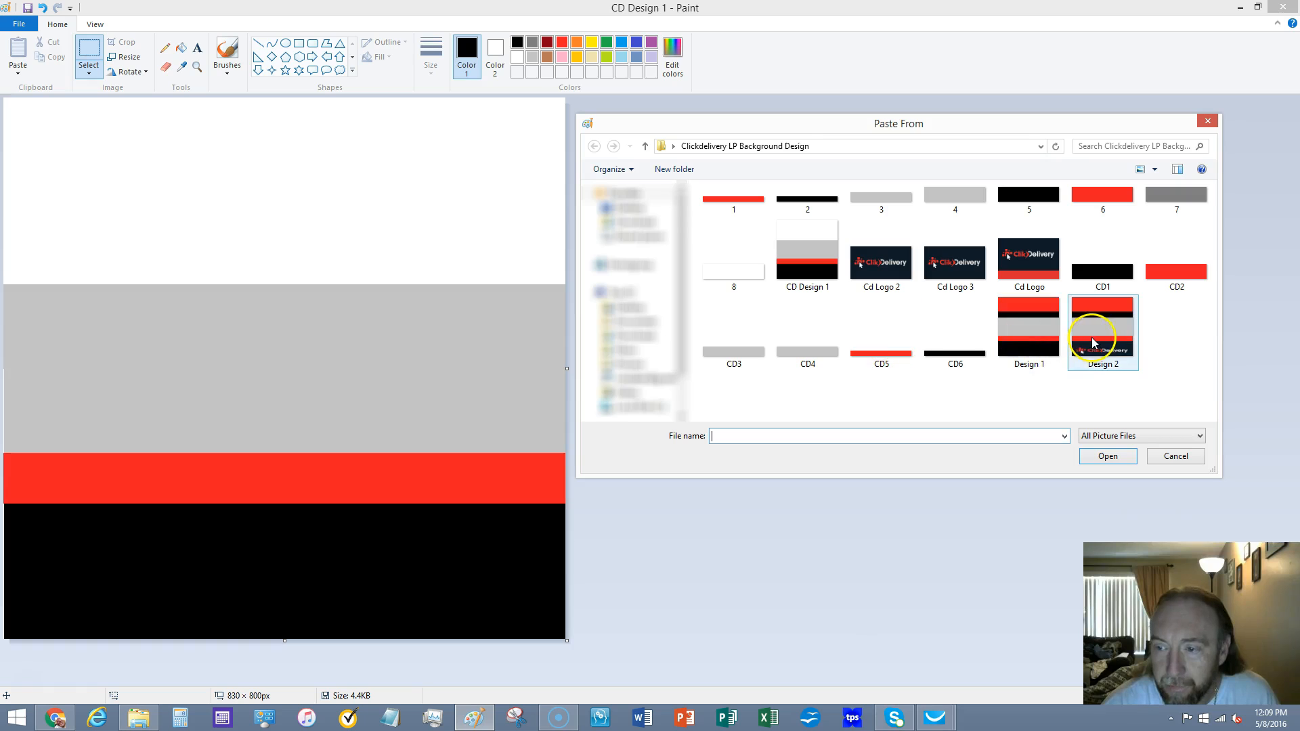
double_click(1177, 274)
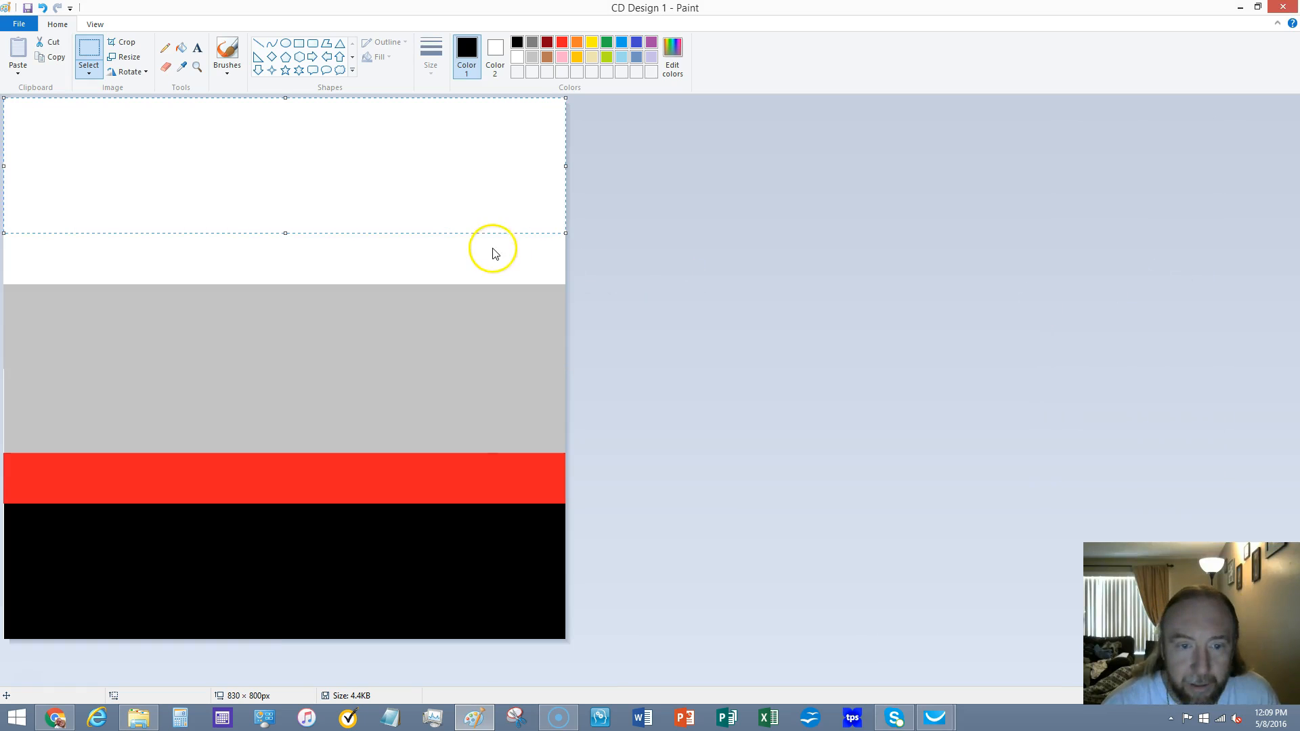
click(740, 308)
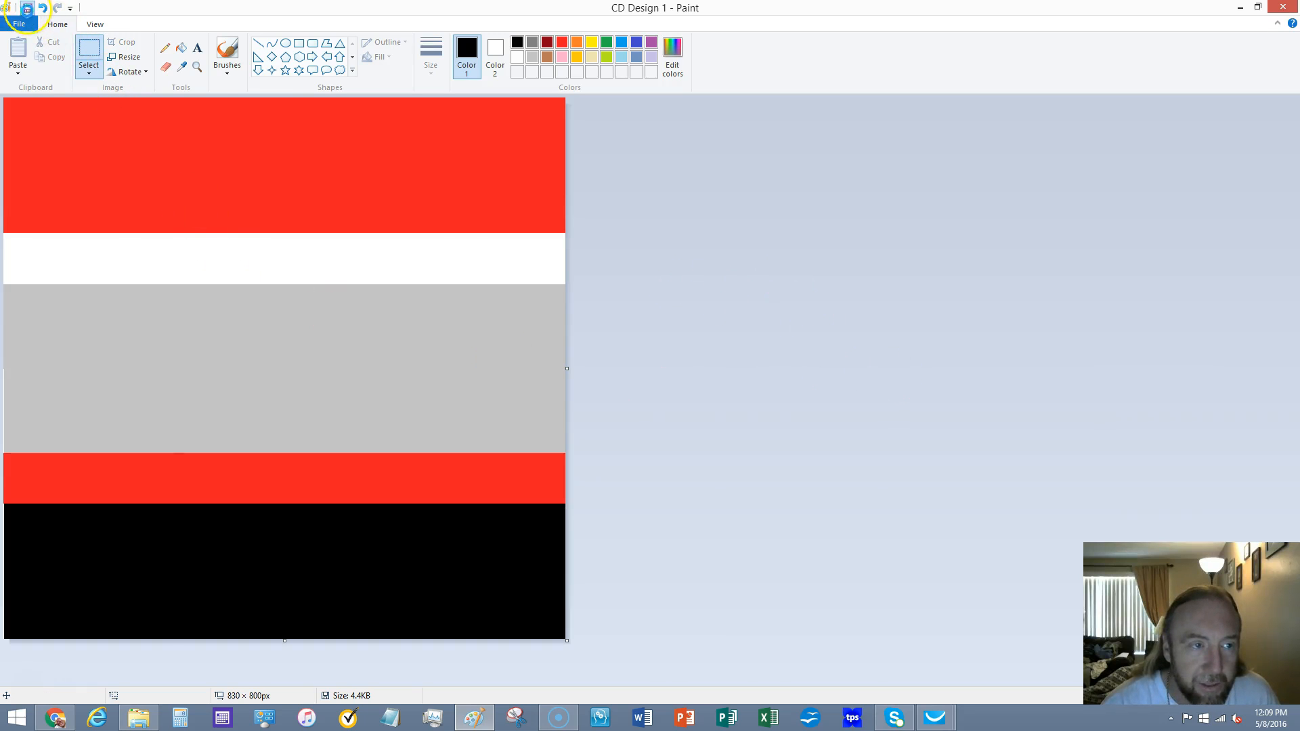
Step: Paste the black strip from the file "CD6" and fit it into the white gap directly below the upper red strip
click(20, 73)
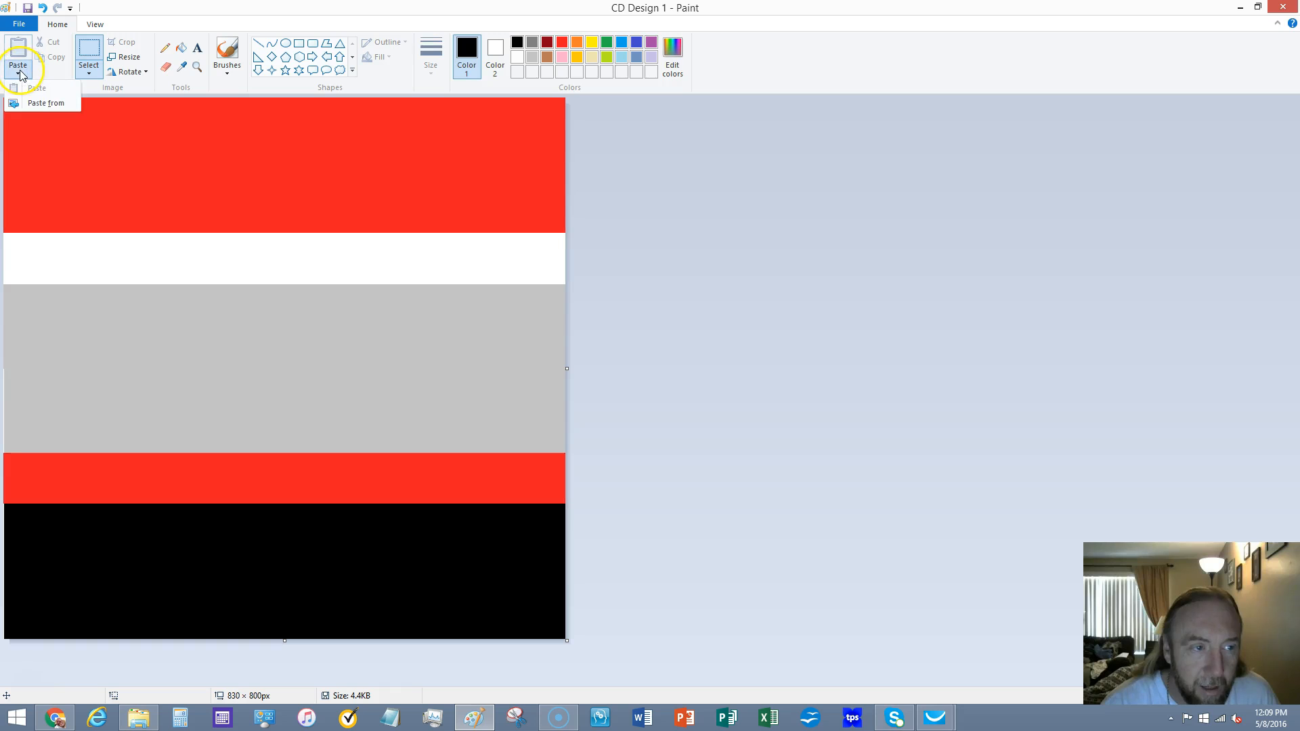
click(38, 103)
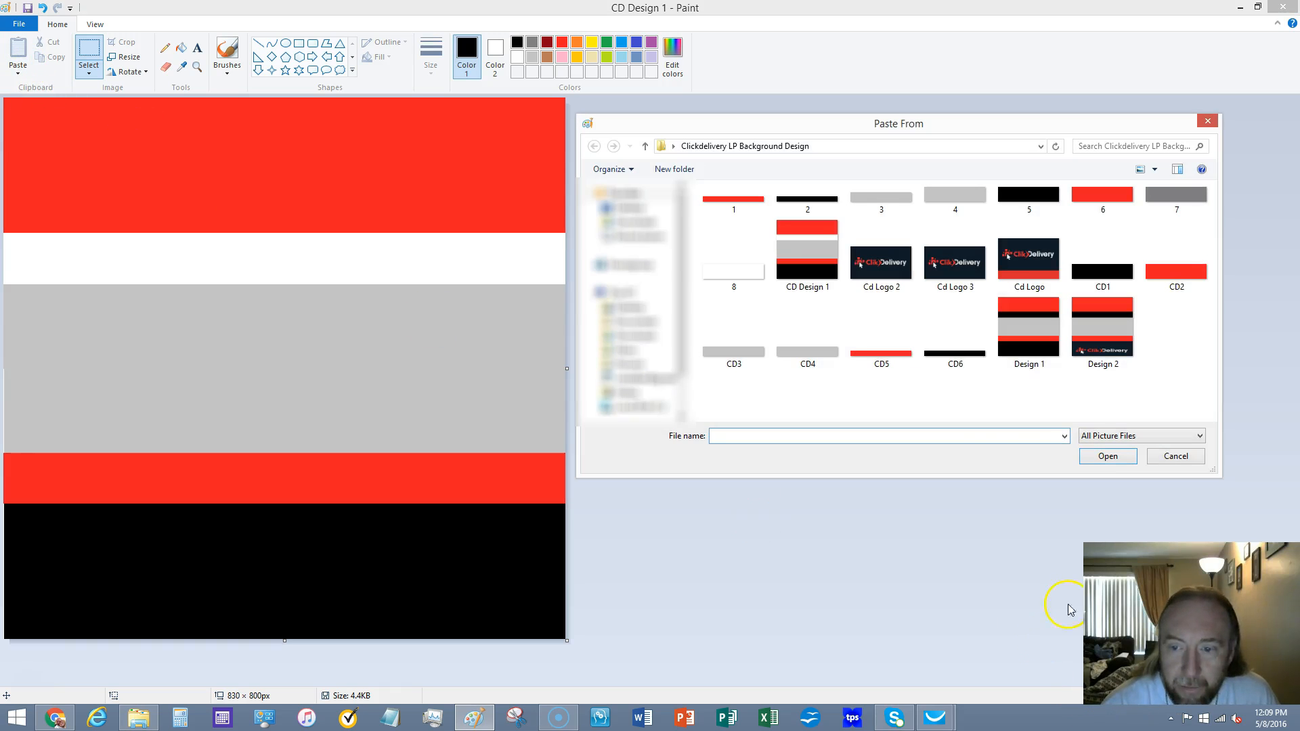
double_click(955, 353)
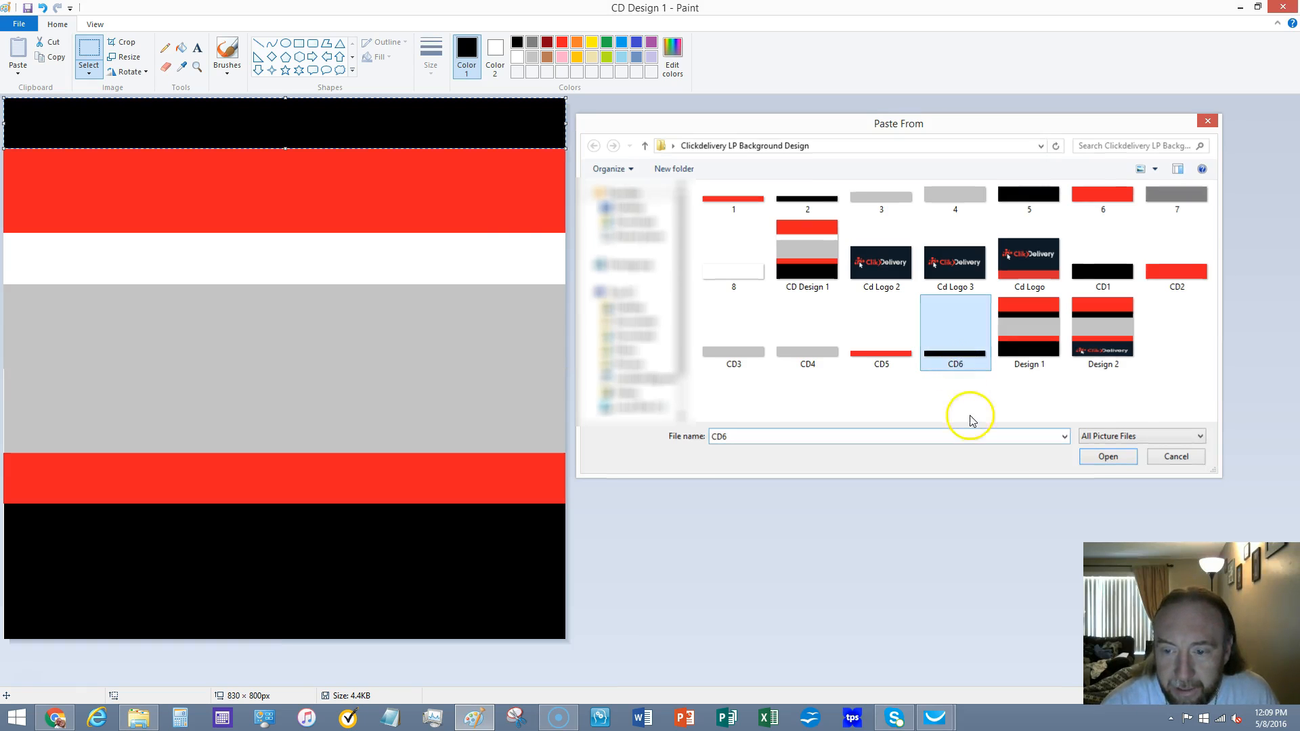
key(ctrl+v)
drag(276, 131, 276, 267)
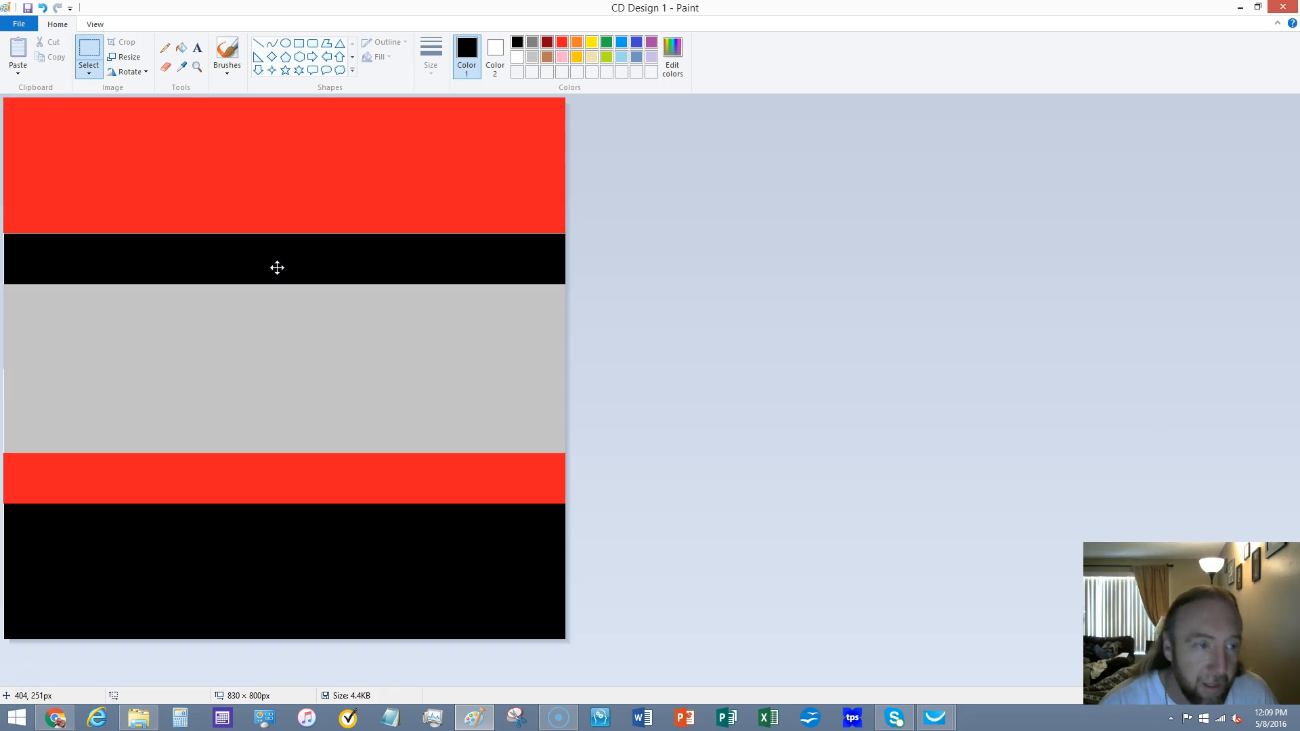
drag(277, 268, 277, 266)
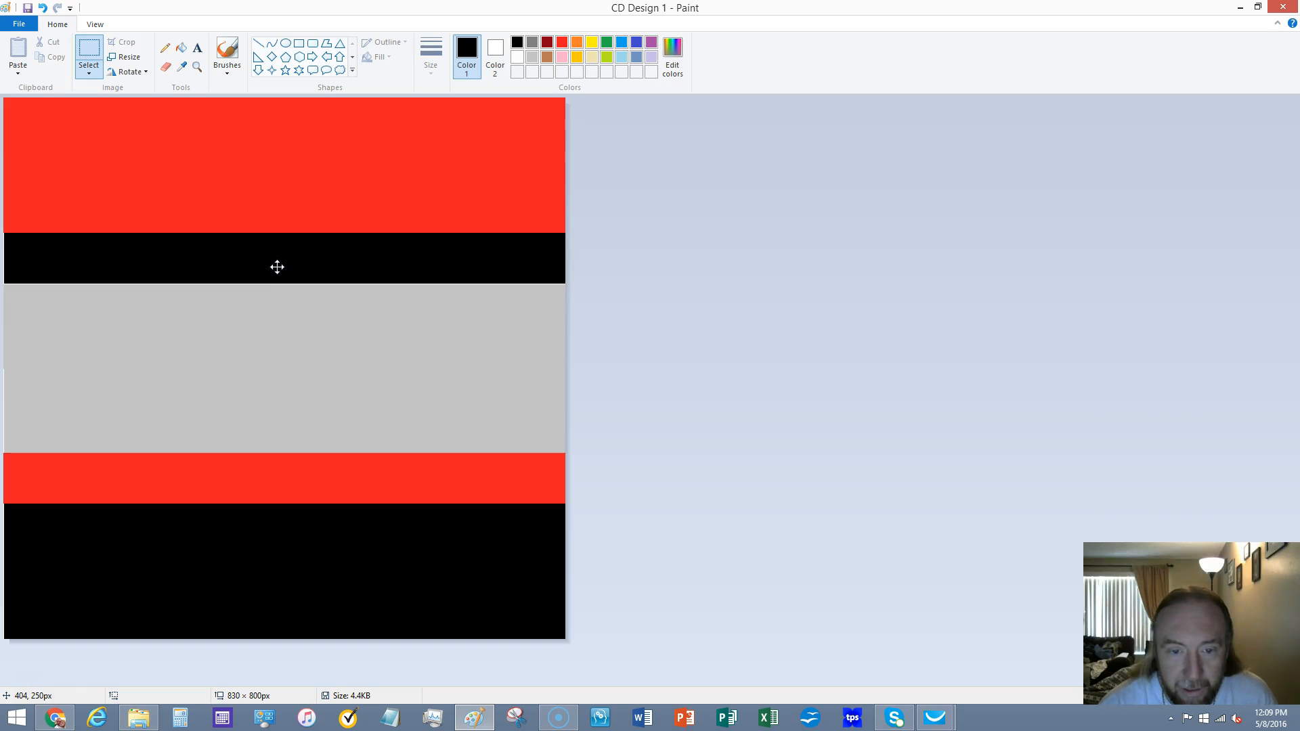
click(856, 291)
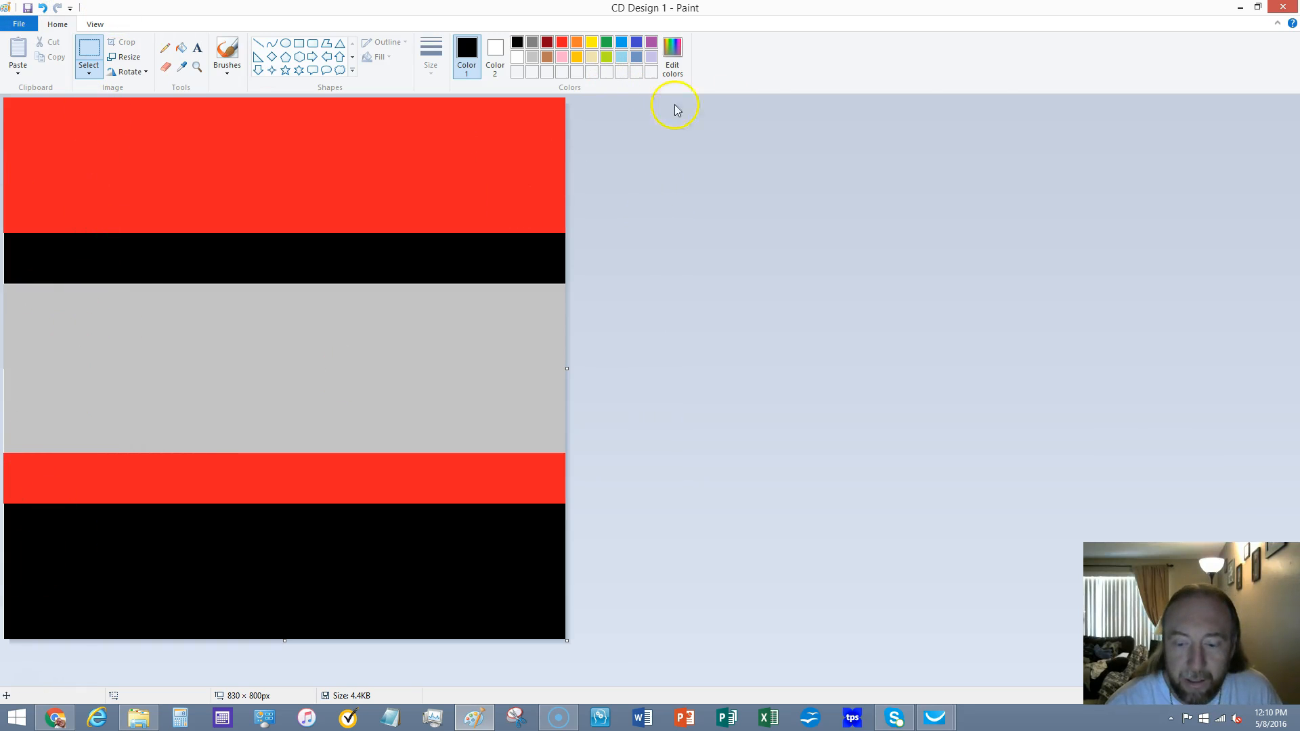
Step: Switch to the Clikdelivery website in Chrome, find the logo in its footer and open the Snipping Tool
click(1241, 6)
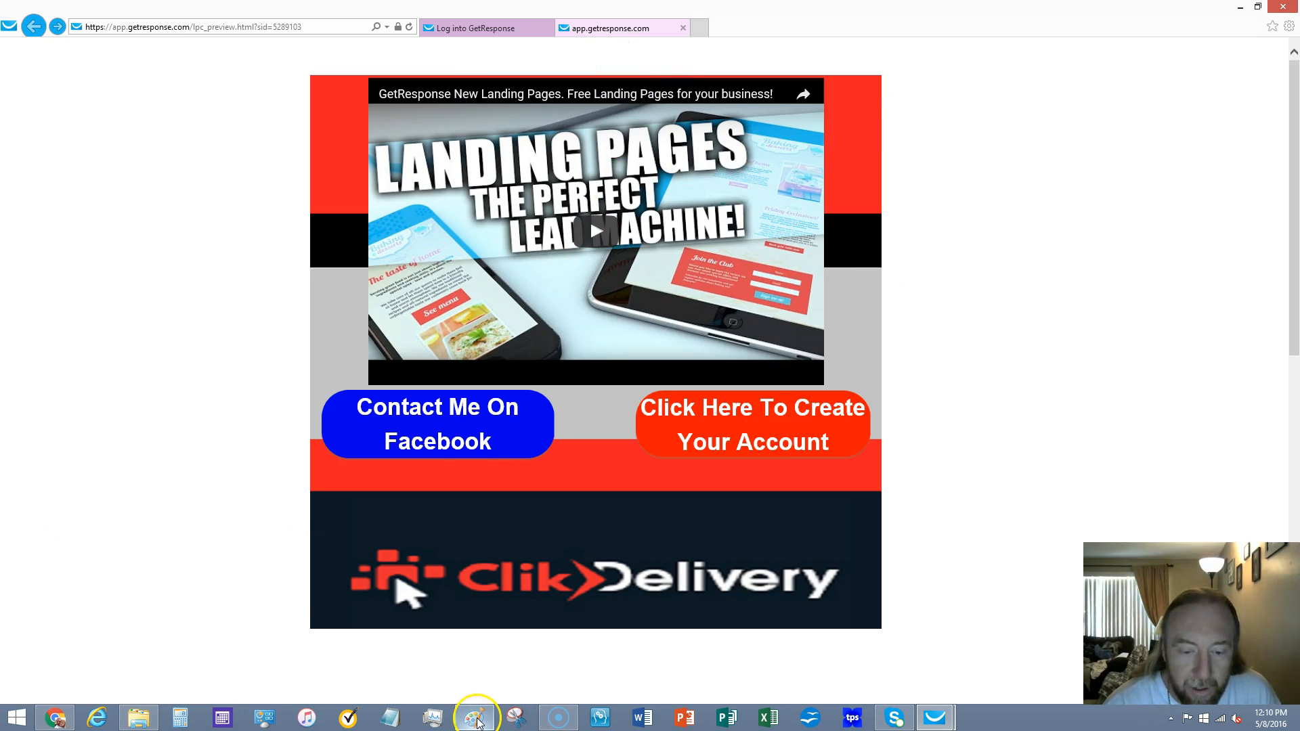
mouse_move(57, 716)
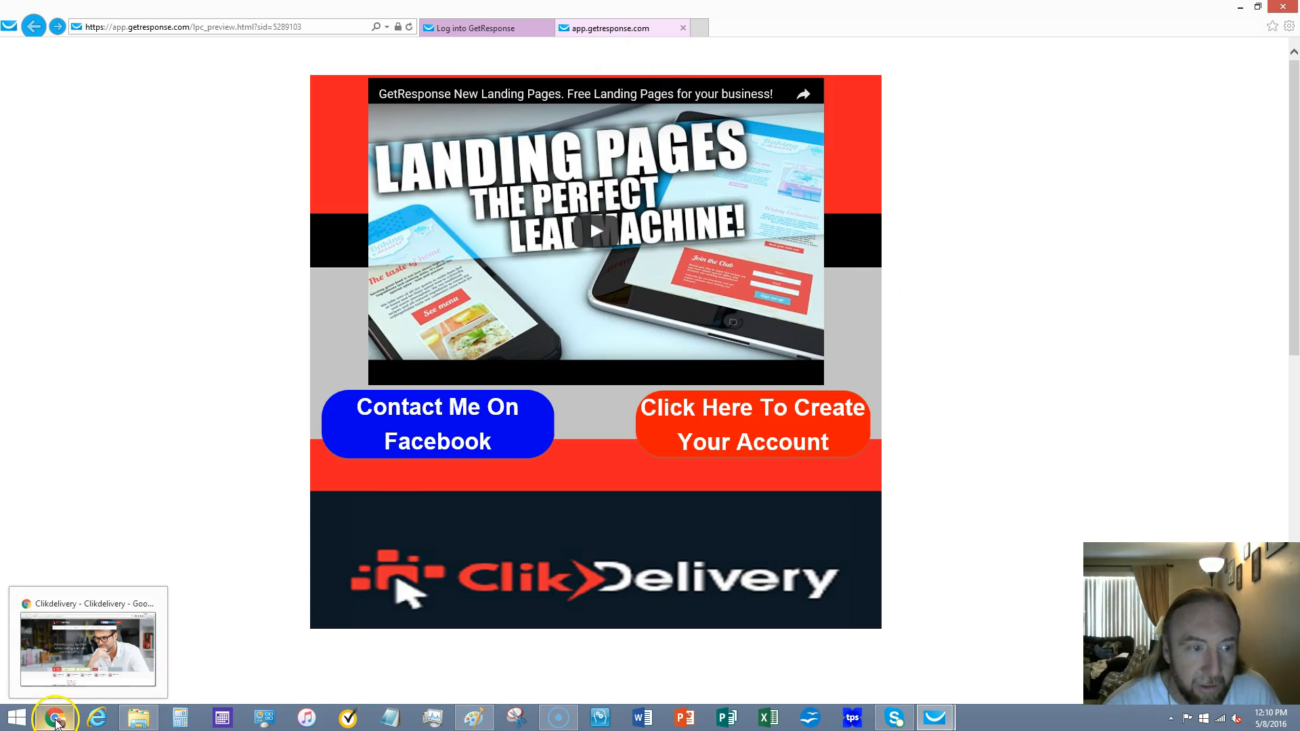
click(74, 676)
scroll(170, 481, down, 12)
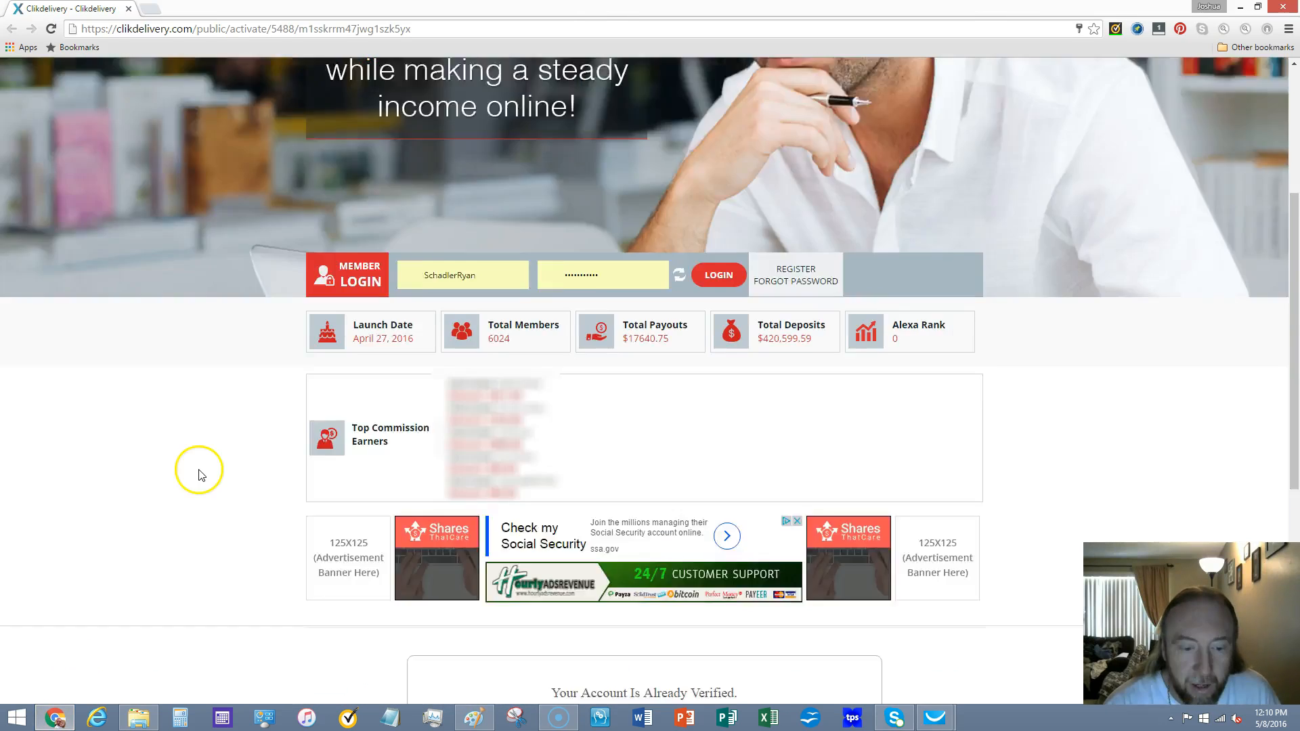
scroll(200, 472, down, 1)
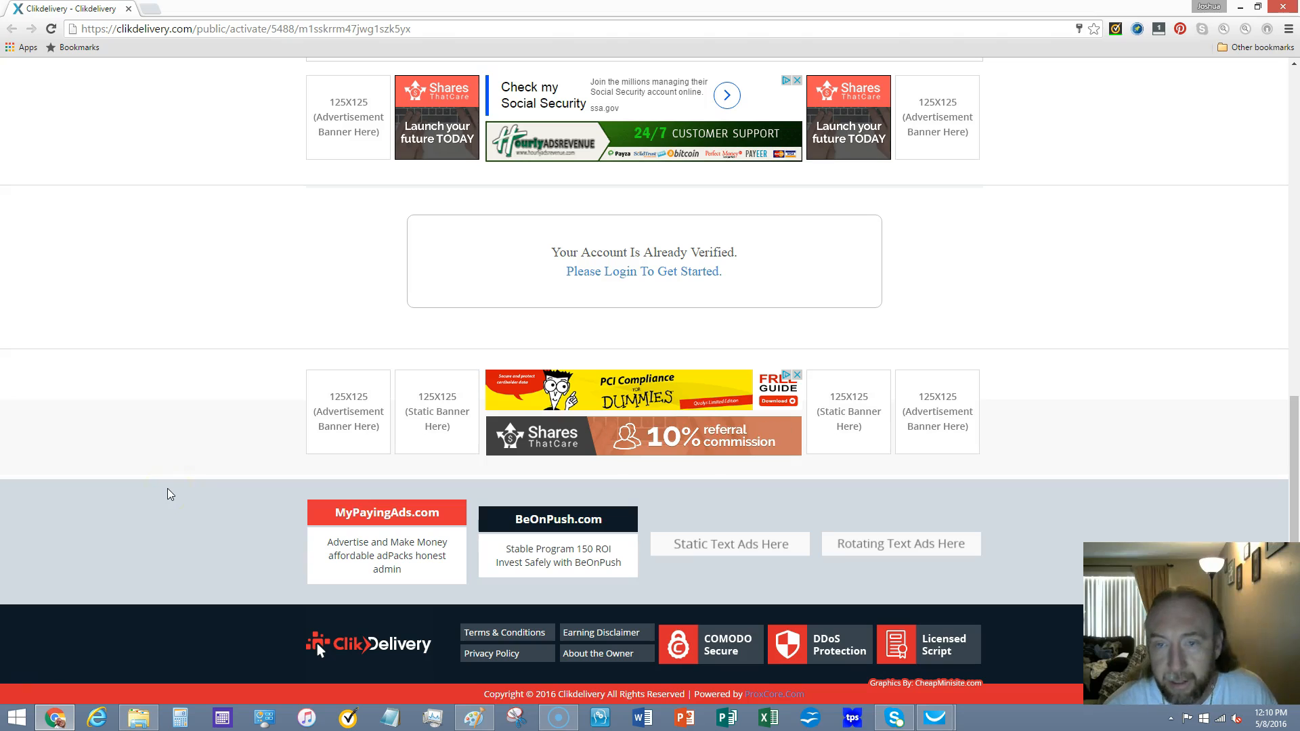
click(516, 717)
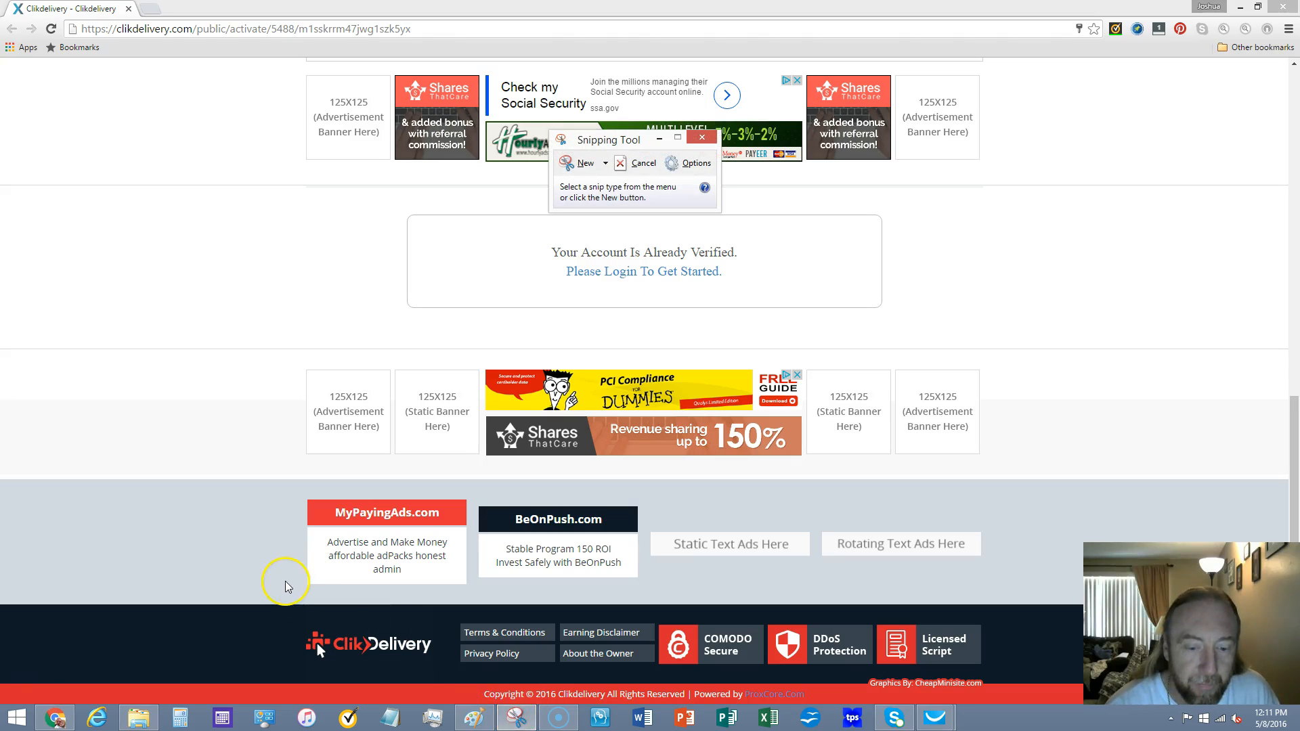
mouse_move(505, 708)
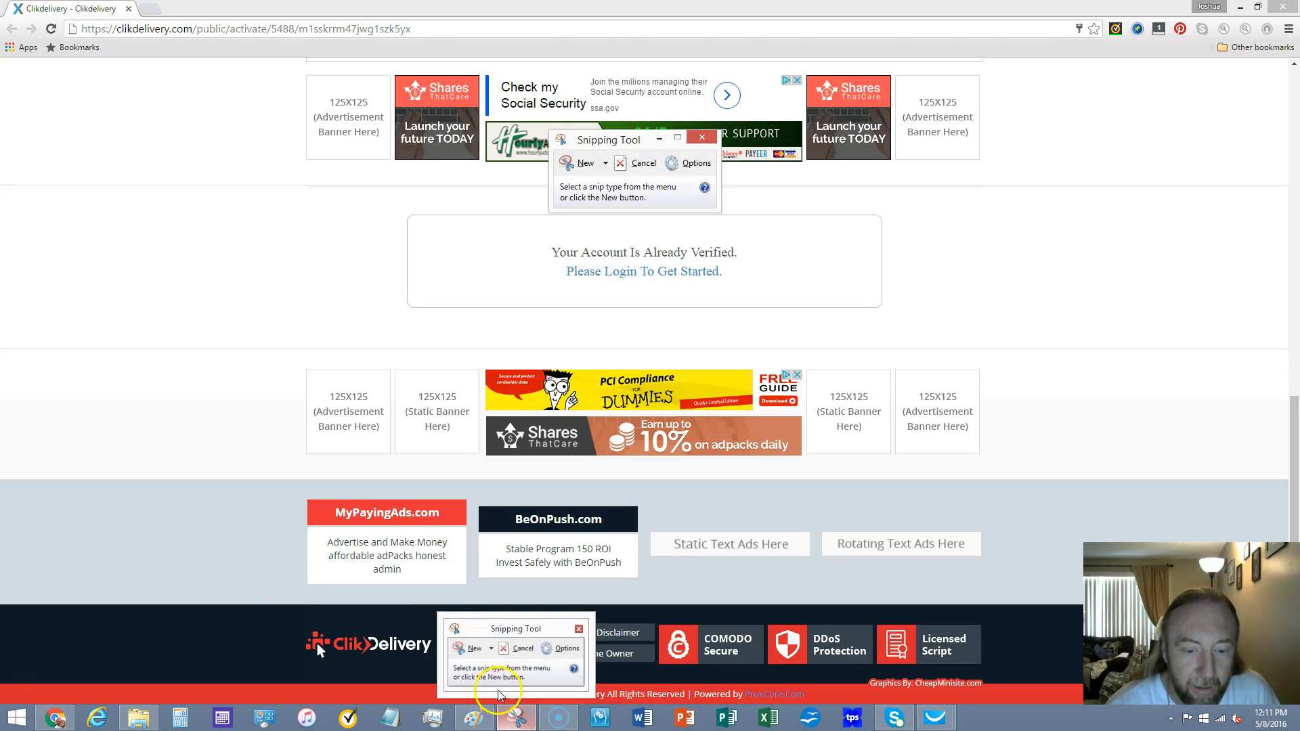
mouse_move(483, 621)
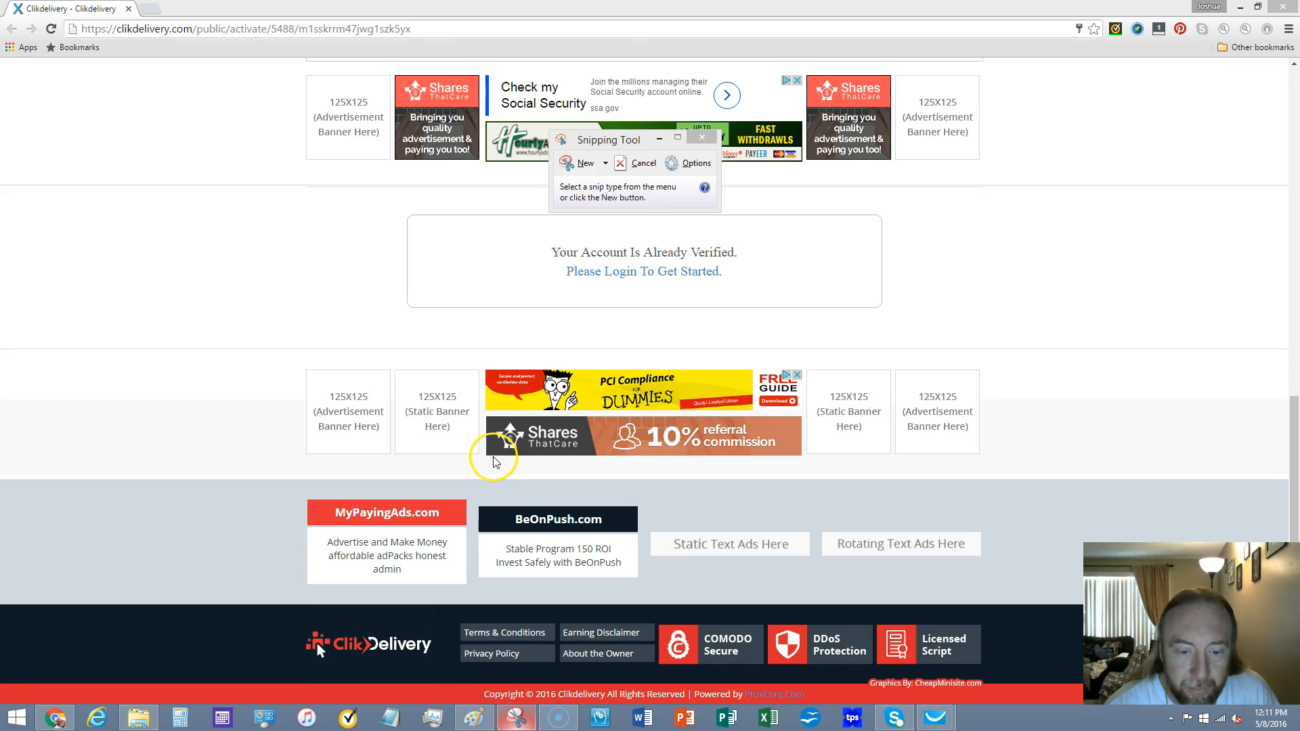
click(585, 165)
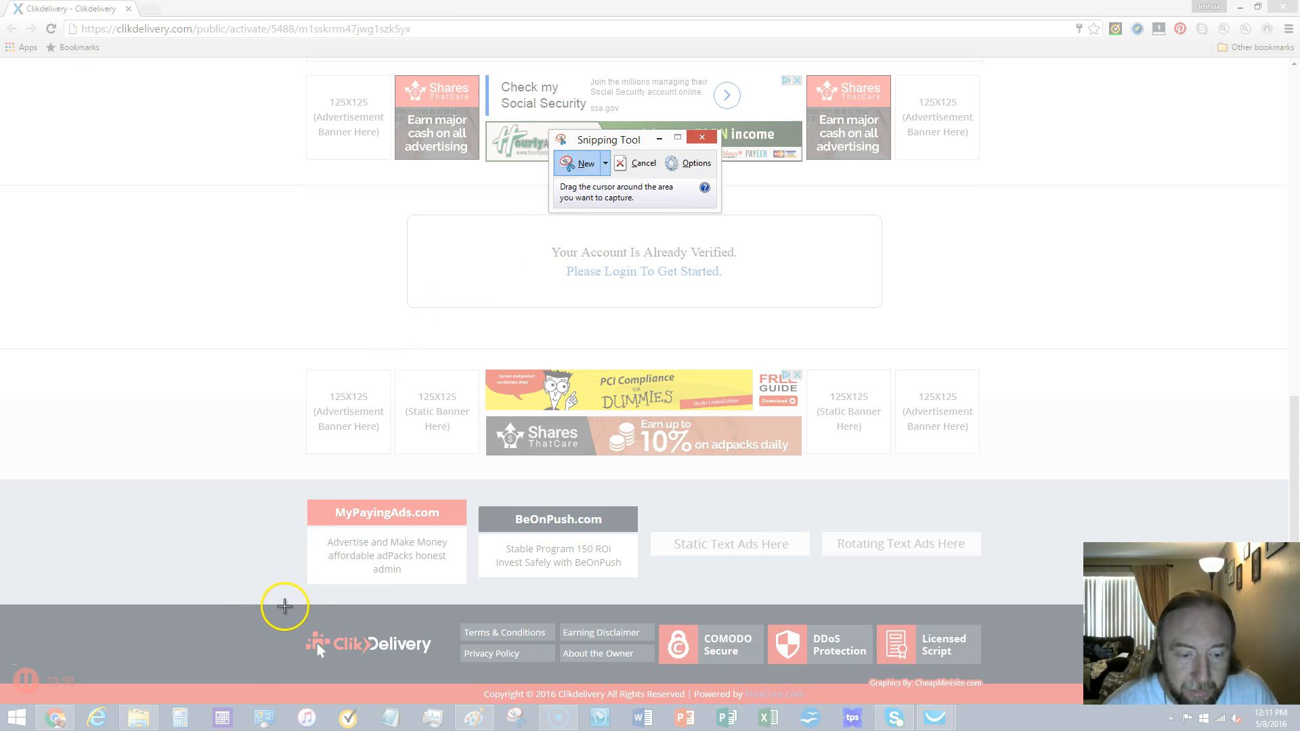
drag(280, 607, 288, 679)
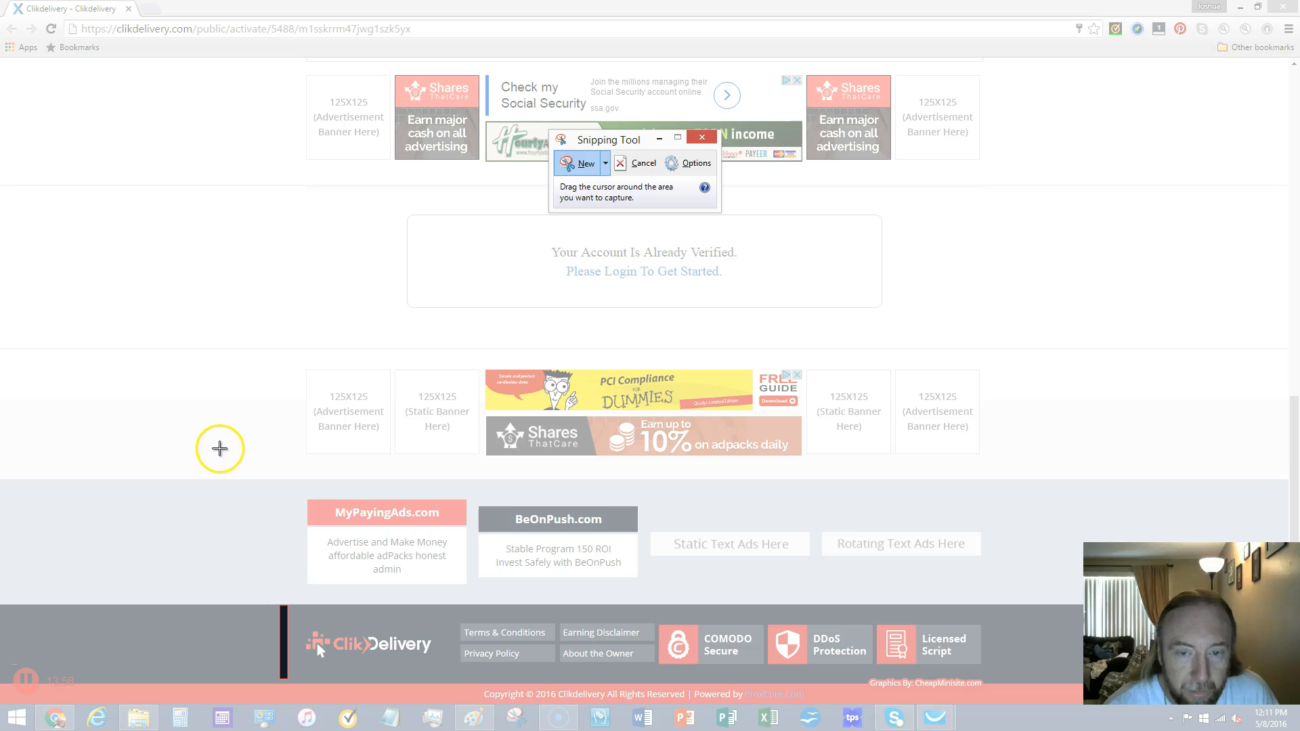
click(633, 164)
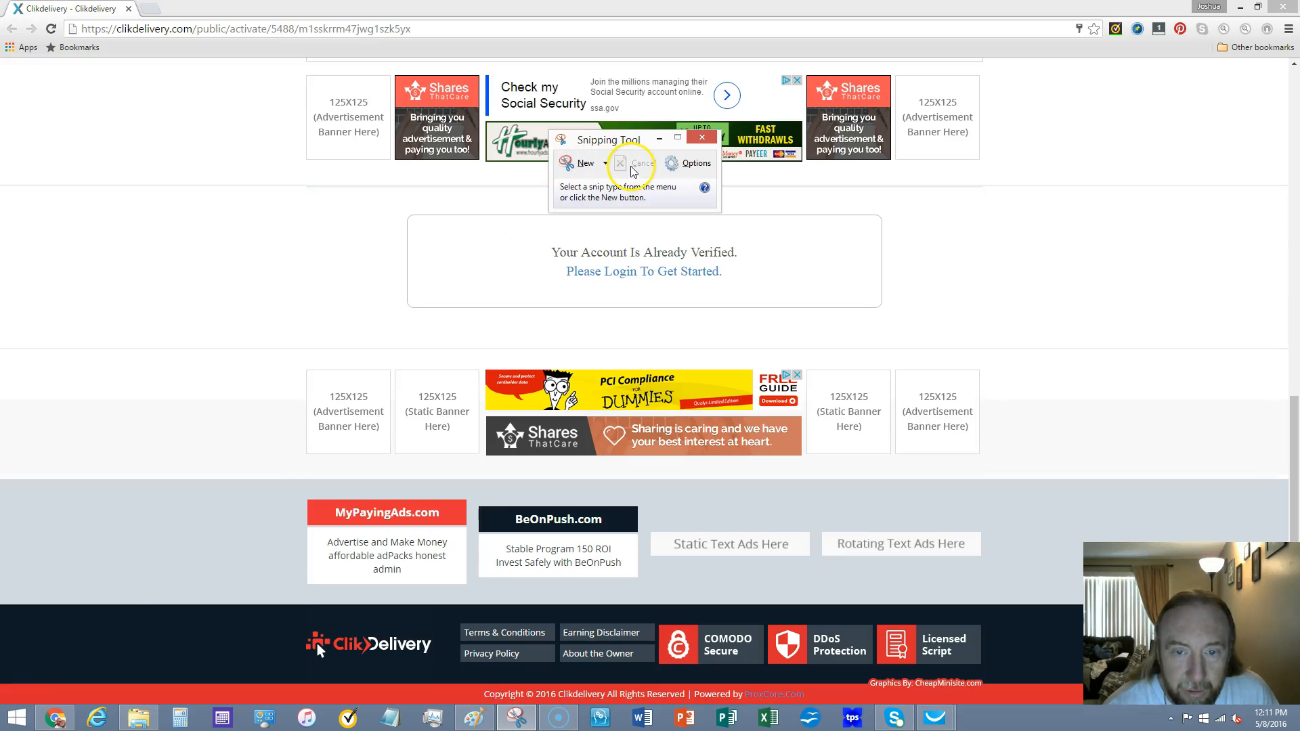
Step: Snip the ClikDelivery footer logo together with its dark background and the red band beneath it
click(586, 164)
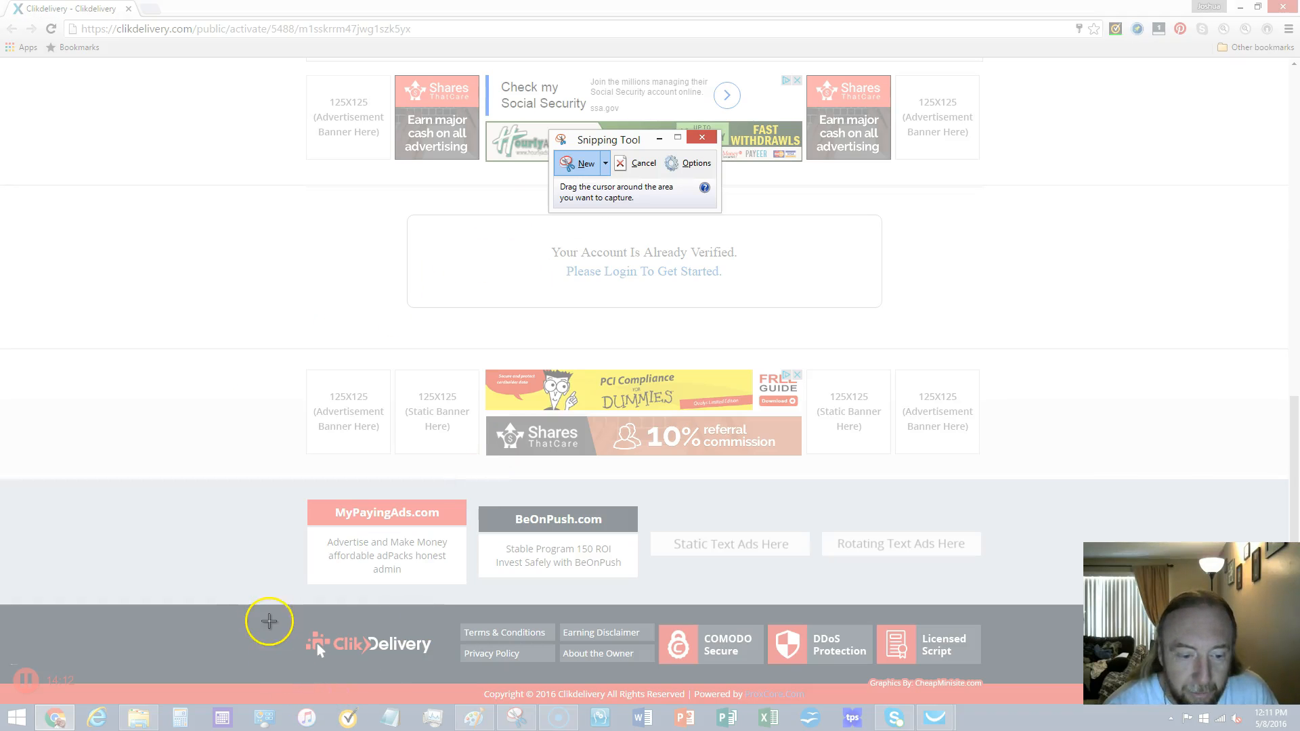
drag(279, 606, 452, 704)
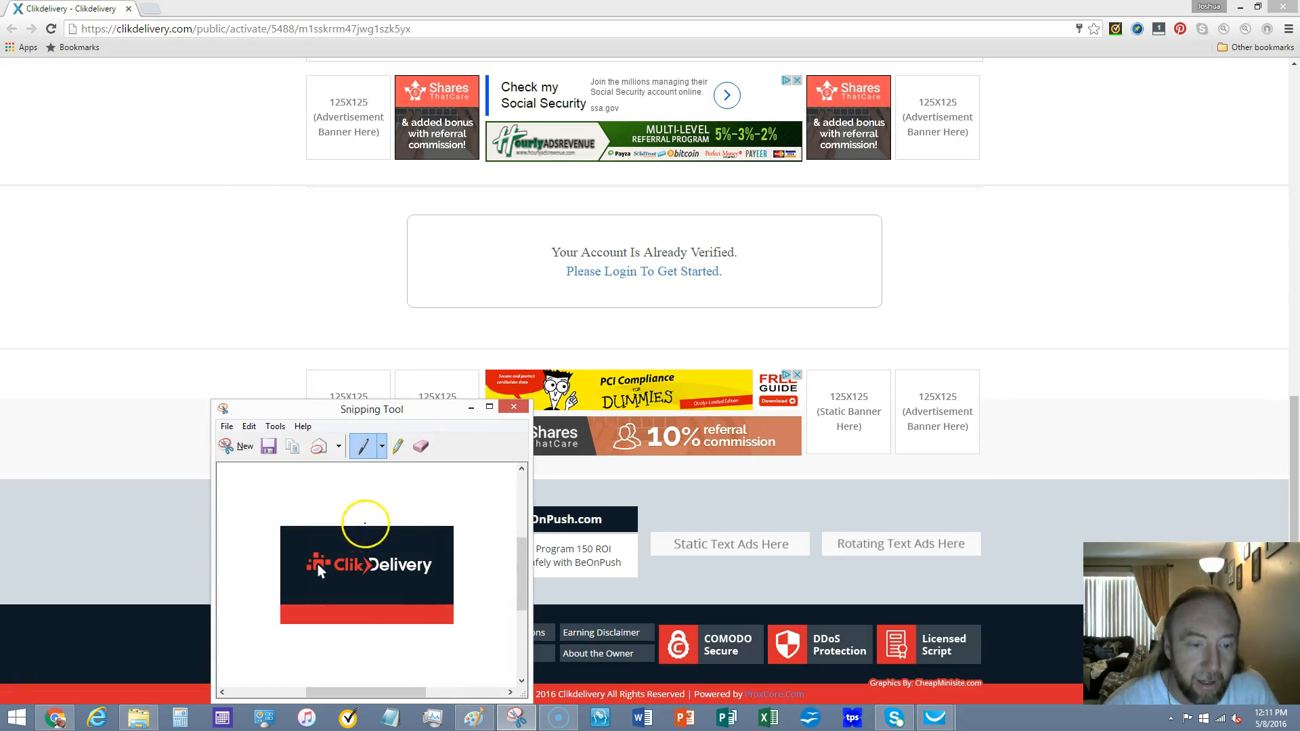
click(227, 426)
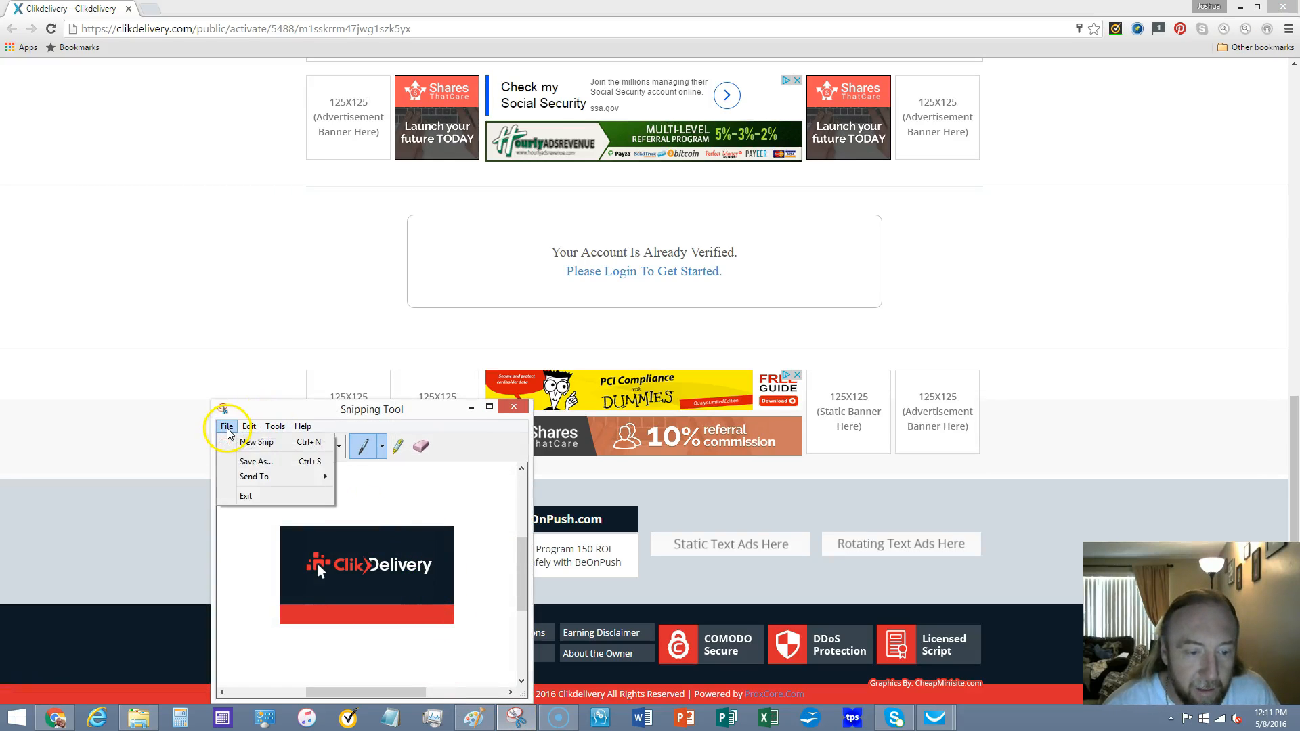
click(254, 461)
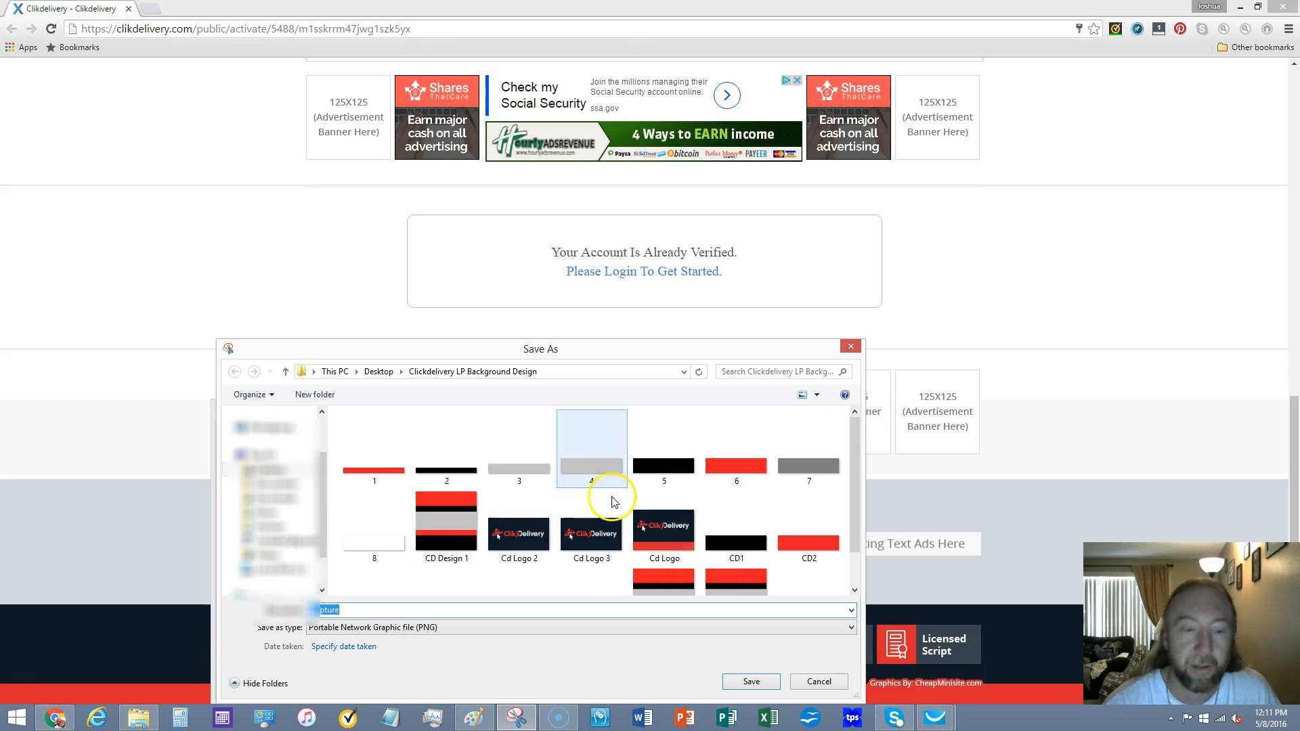
drag(837, 349, 837, 347)
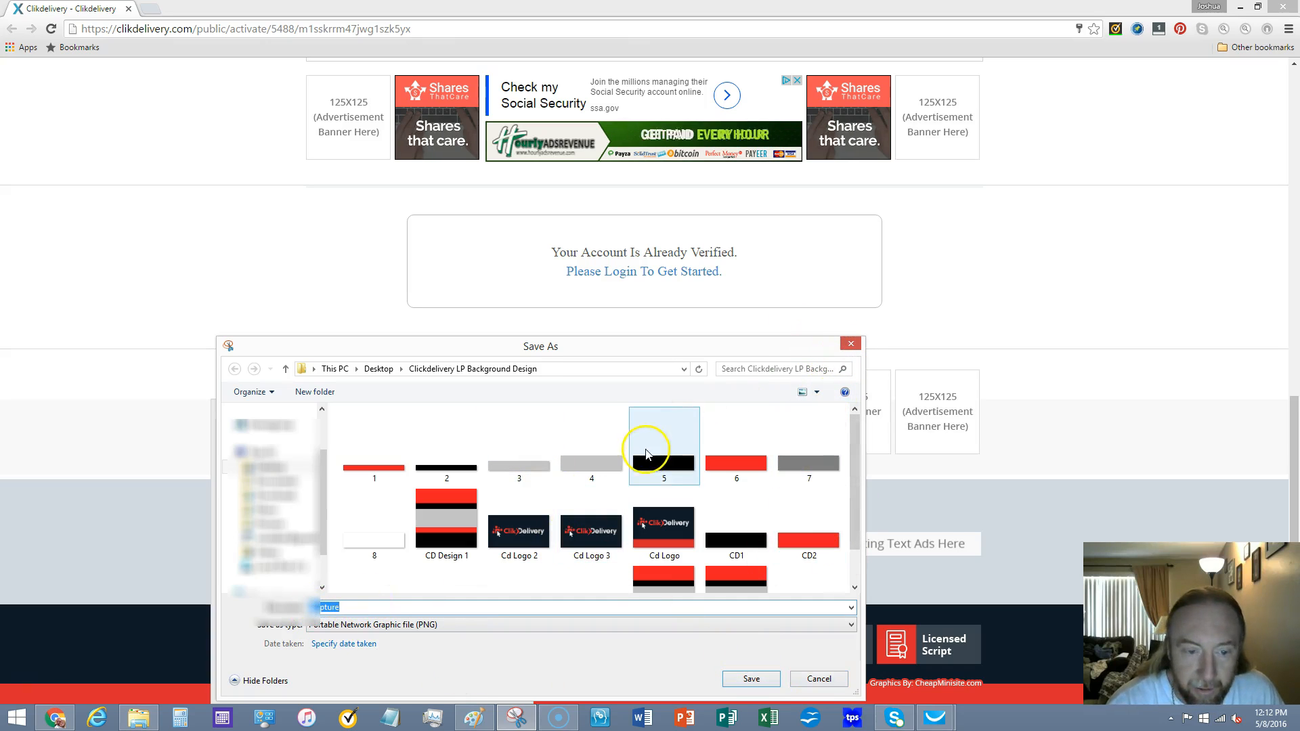
click(818, 679)
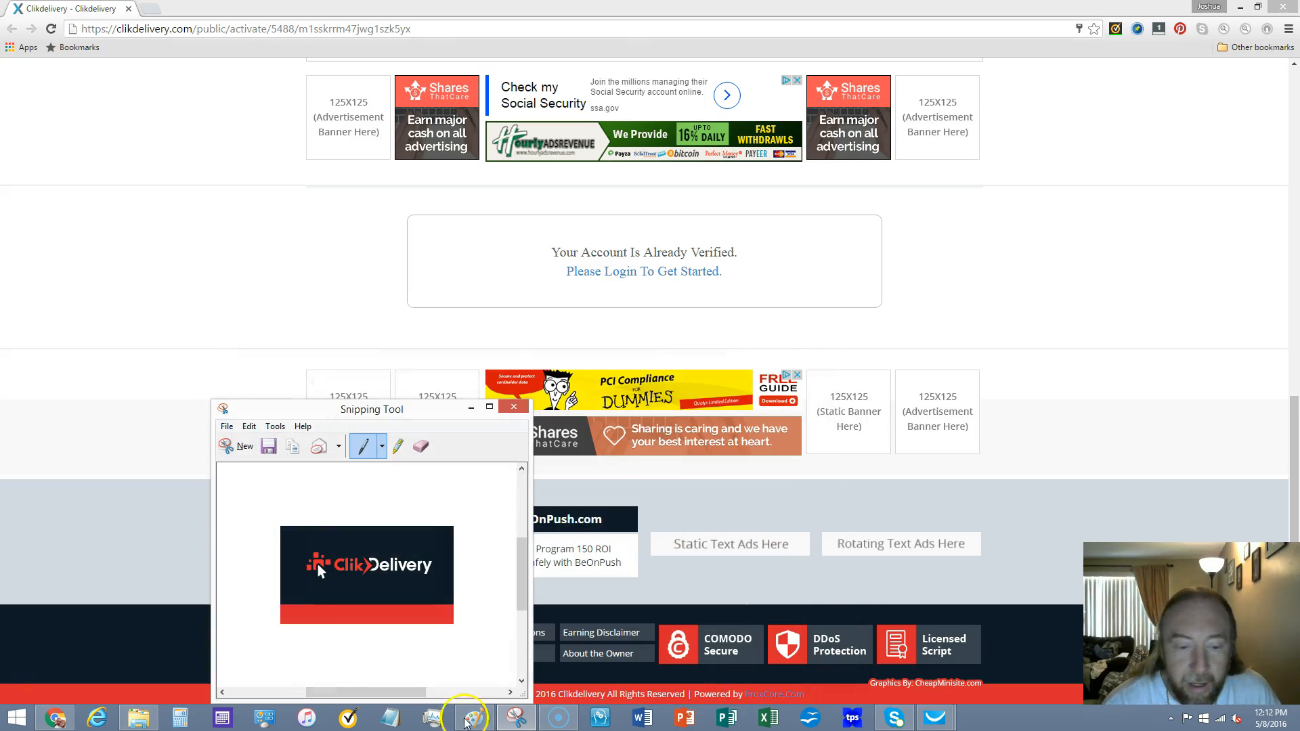
Step: Close the Snipping Tool without saving the snip and close the Clikdelivery web page
click(512, 410)
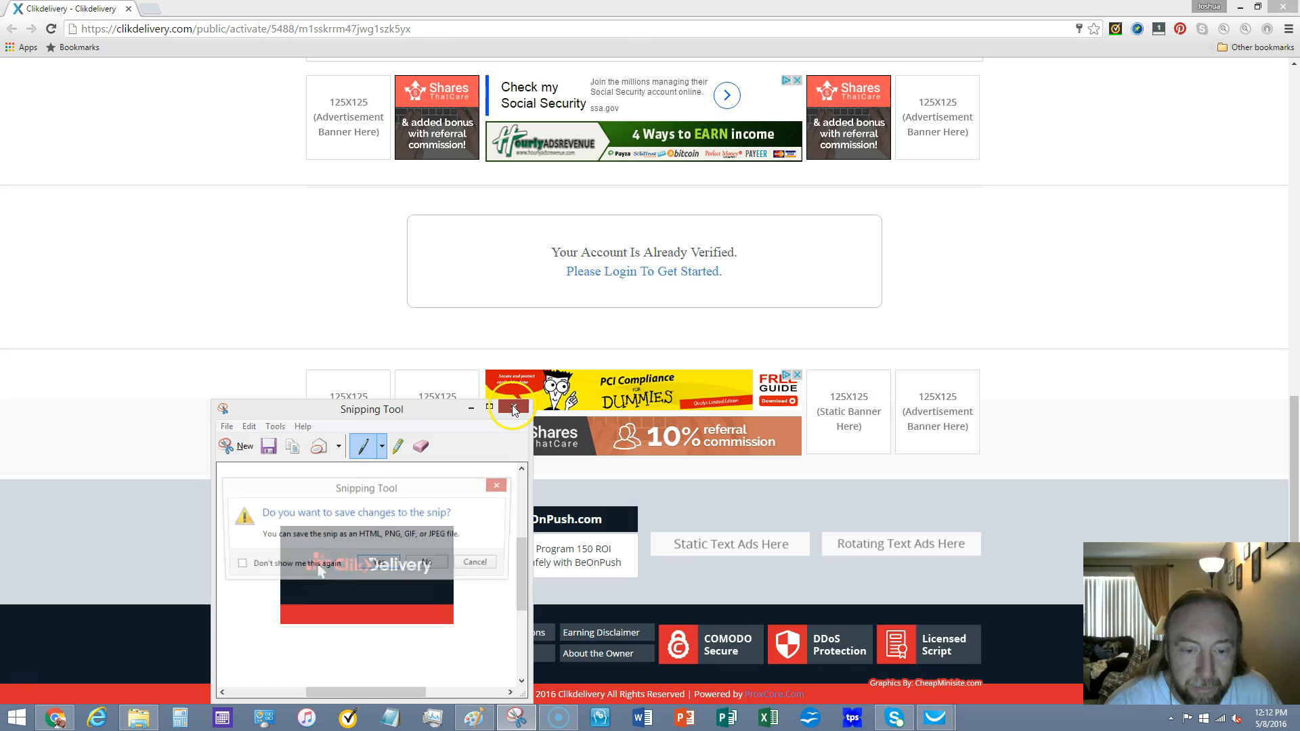
click(432, 564)
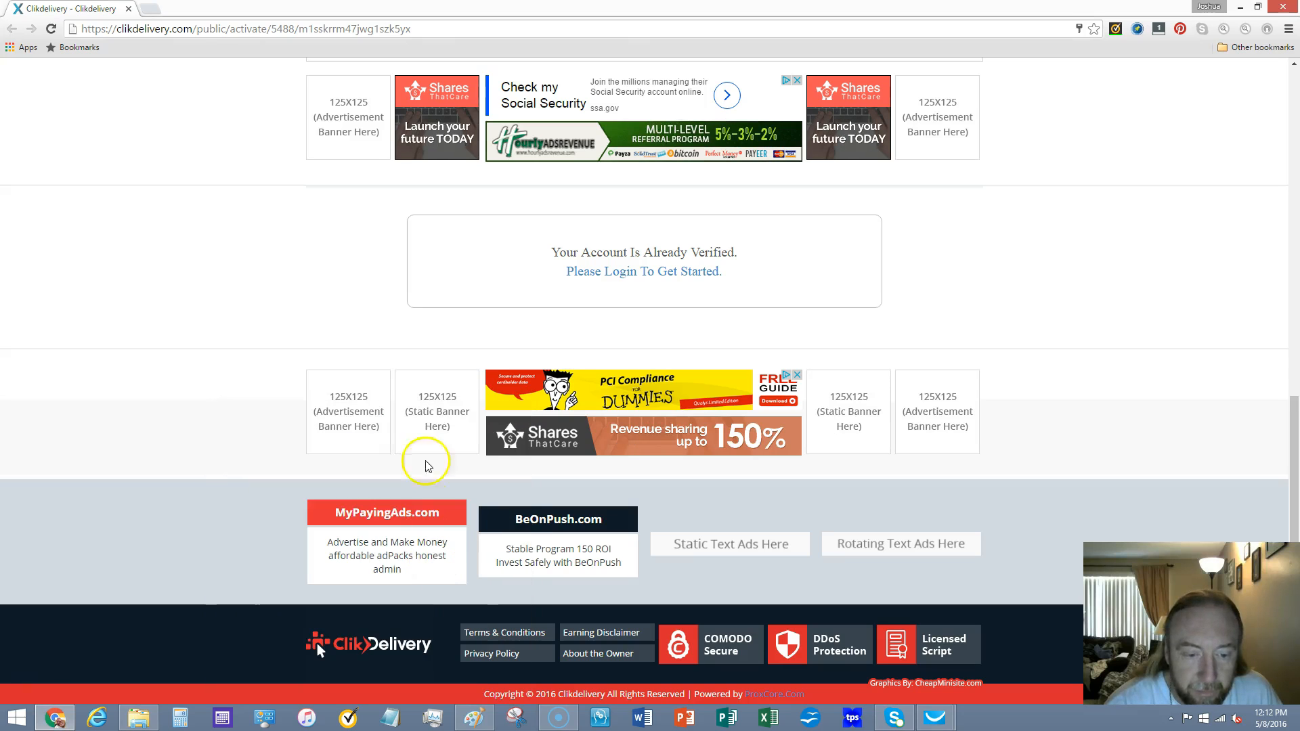
click(128, 9)
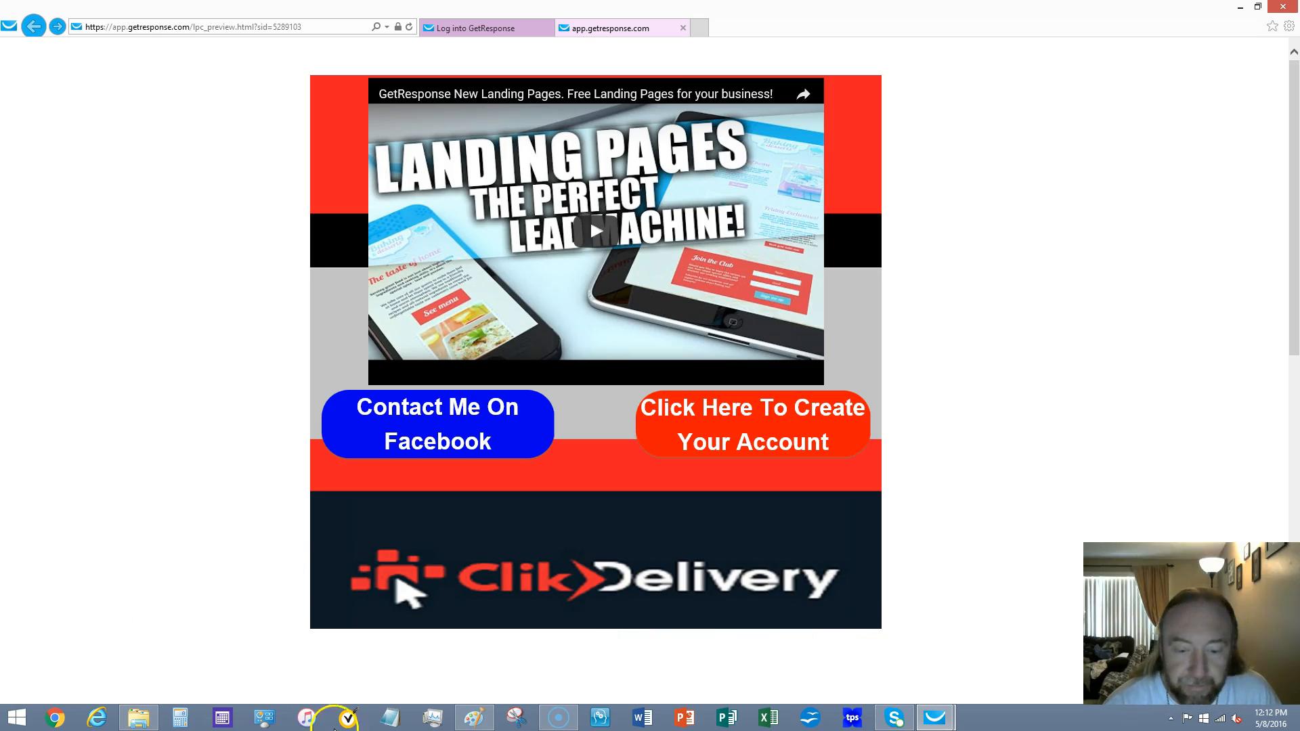
Step: Switch to Paint and open the picture "Cd Logo" from the Clickdelivery LP Background Design folder
click(473, 718)
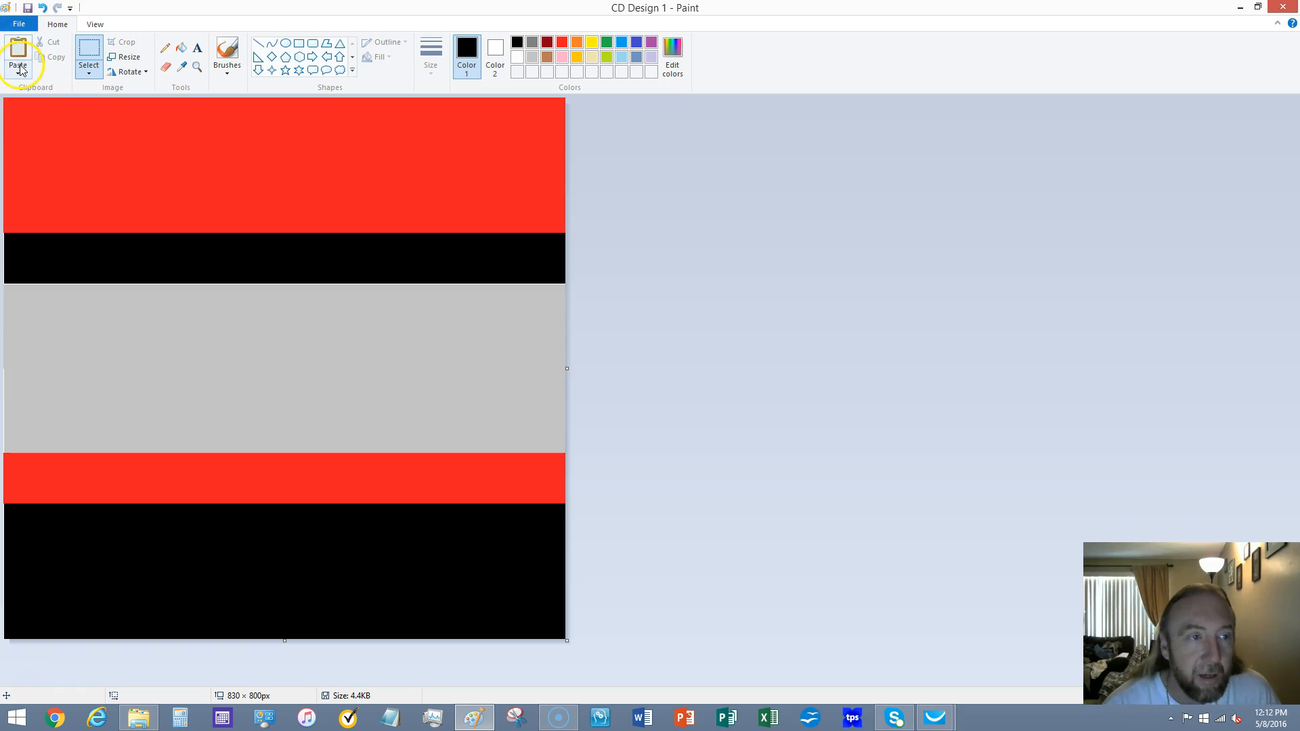
click(18, 24)
click(42, 79)
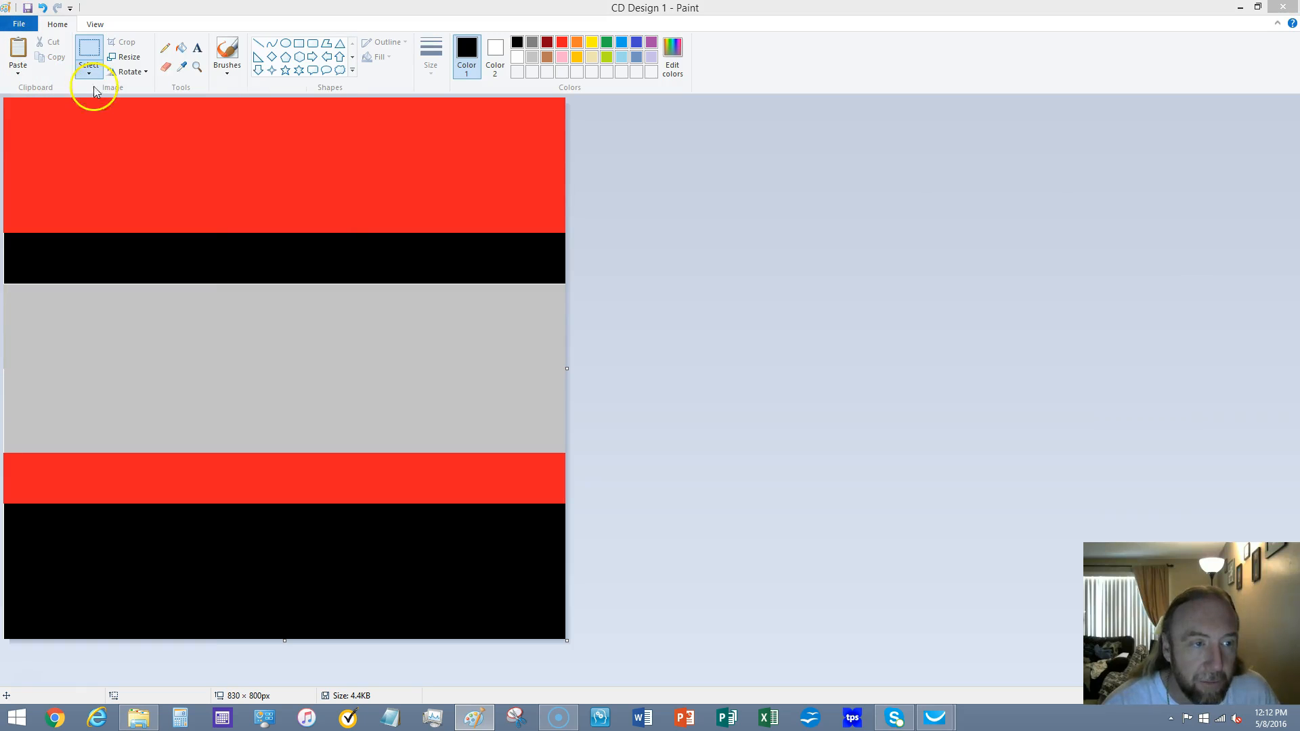
double_click(1038, 275)
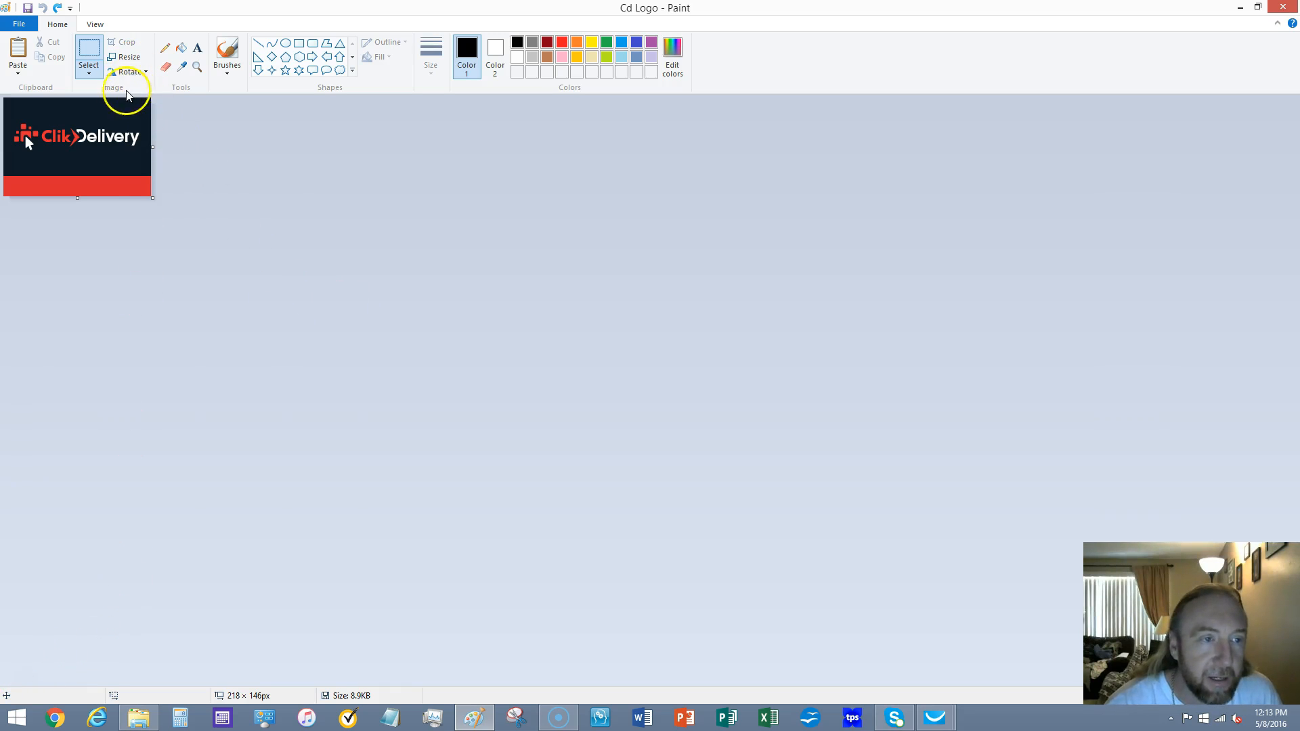
Step: Shorten the logo picture's canvas to 218 × 116 px to cut off the red band below the logo
click(94, 58)
drag(77, 198, 76, 177)
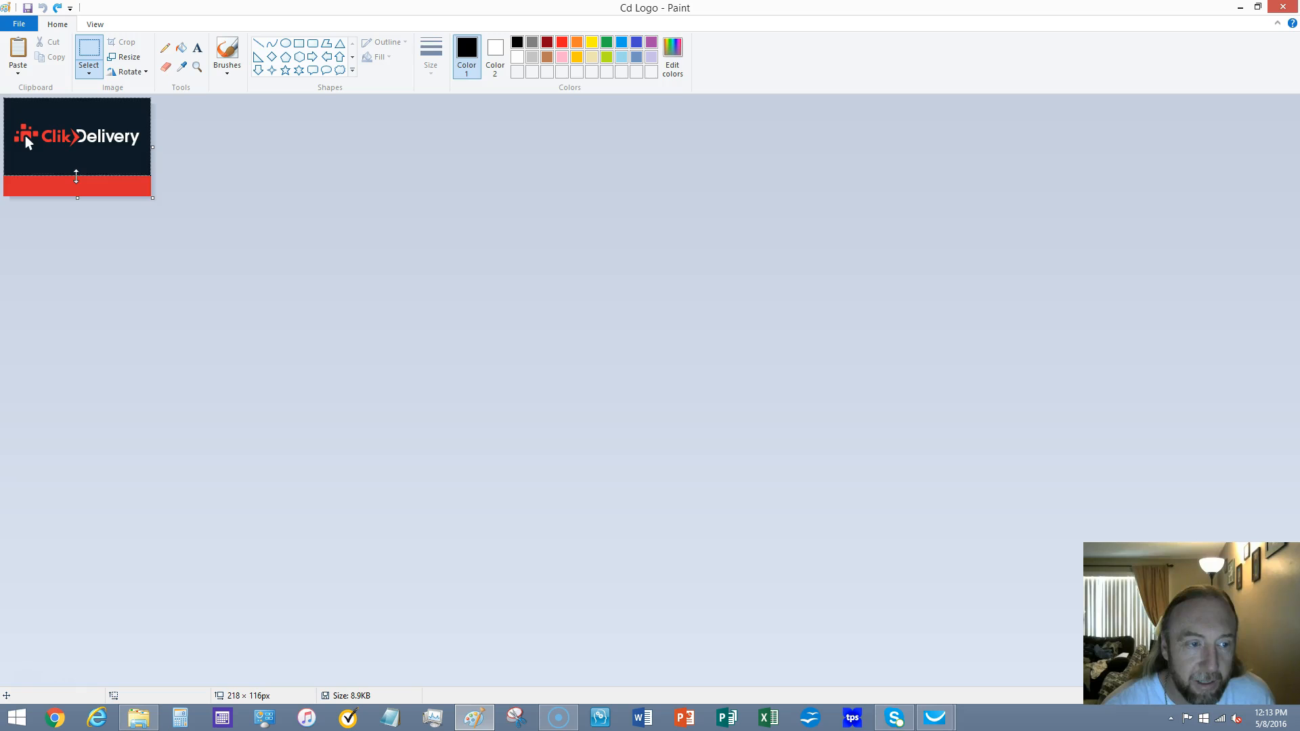
drag(75, 176, 76, 176)
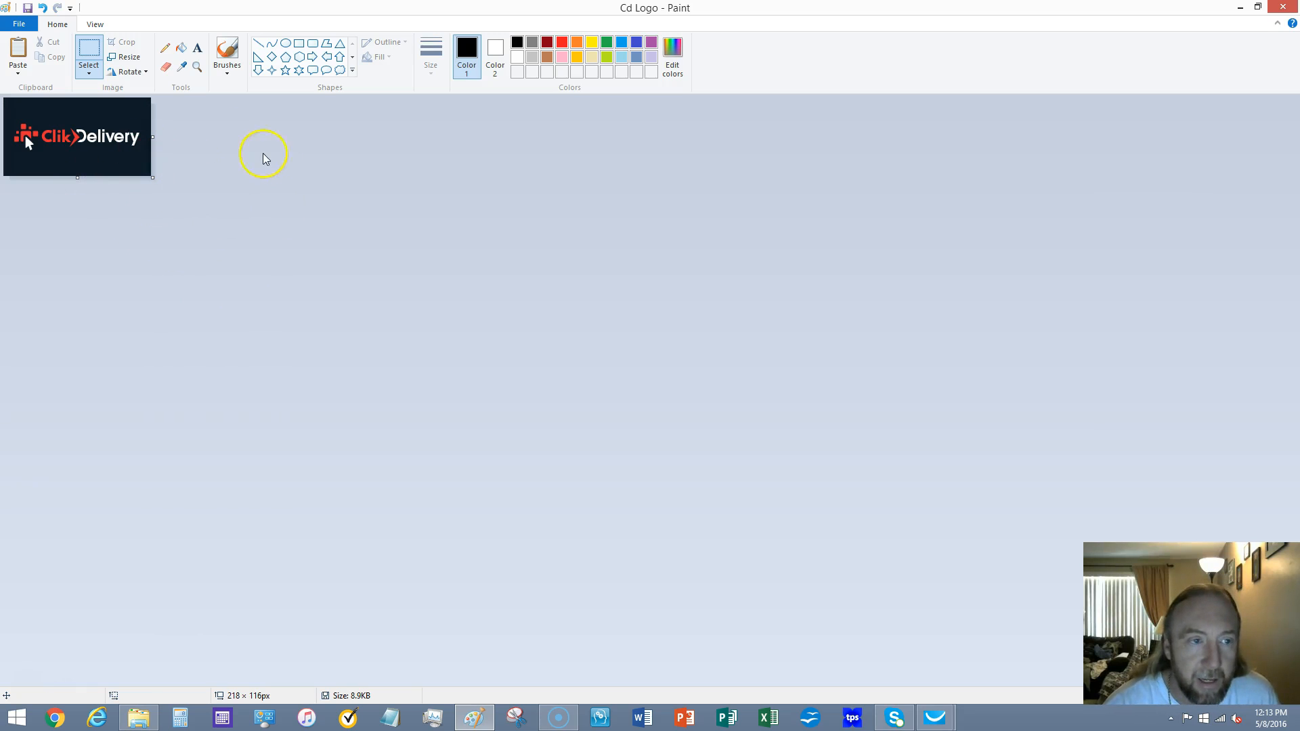
Step: Resize the logo picture to 436 × 232 px with the aspect ratio maintained
click(125, 57)
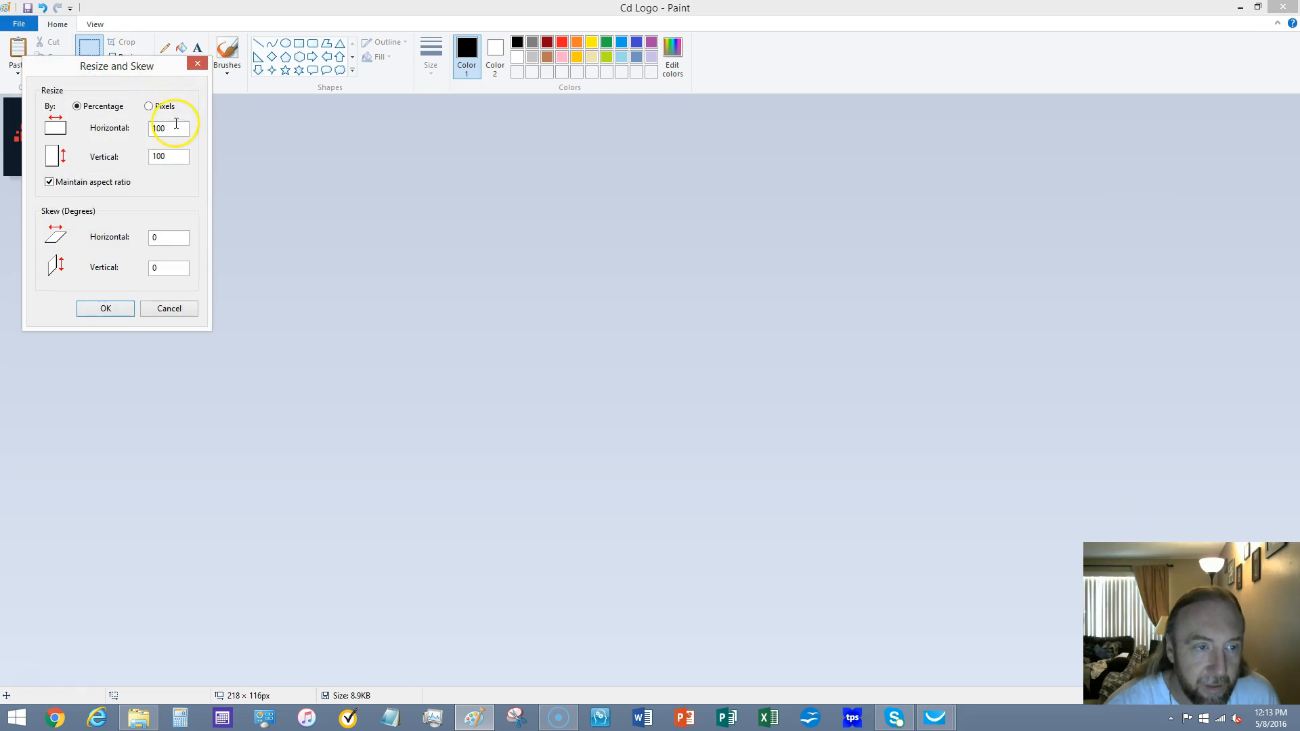
click(149, 107)
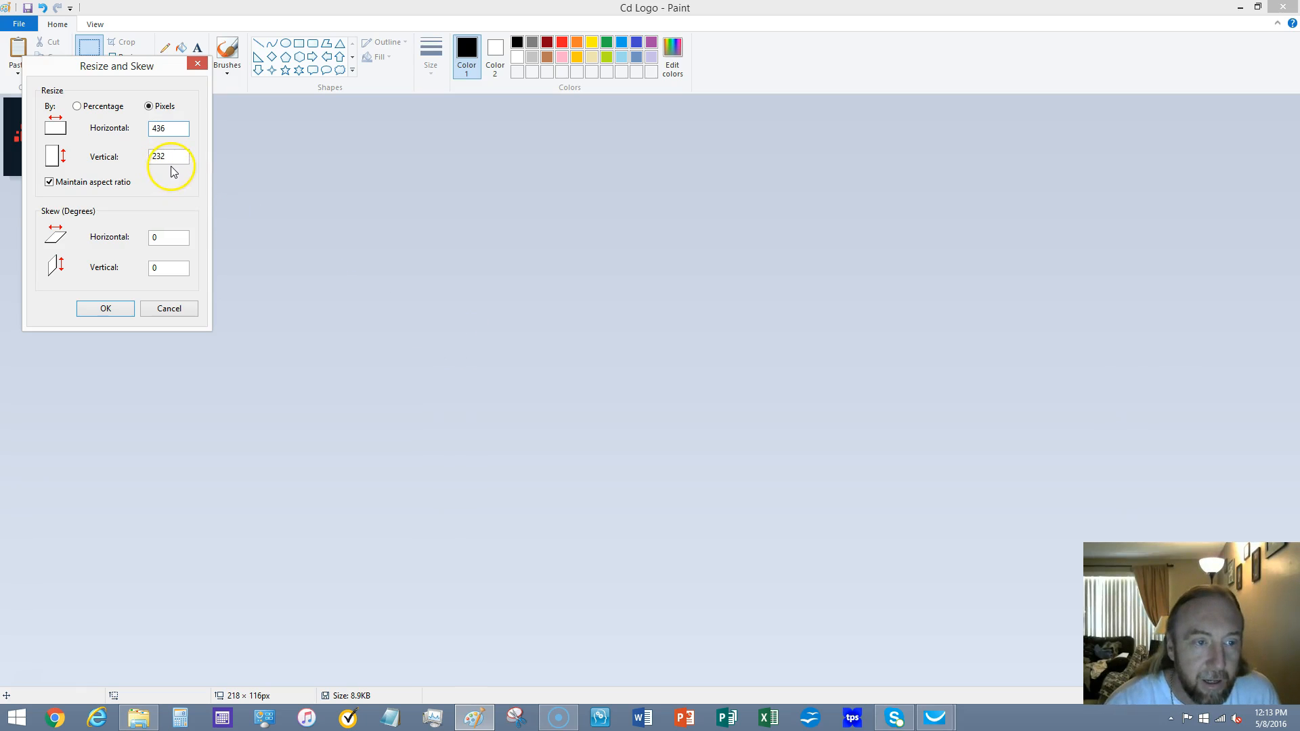
click(97, 309)
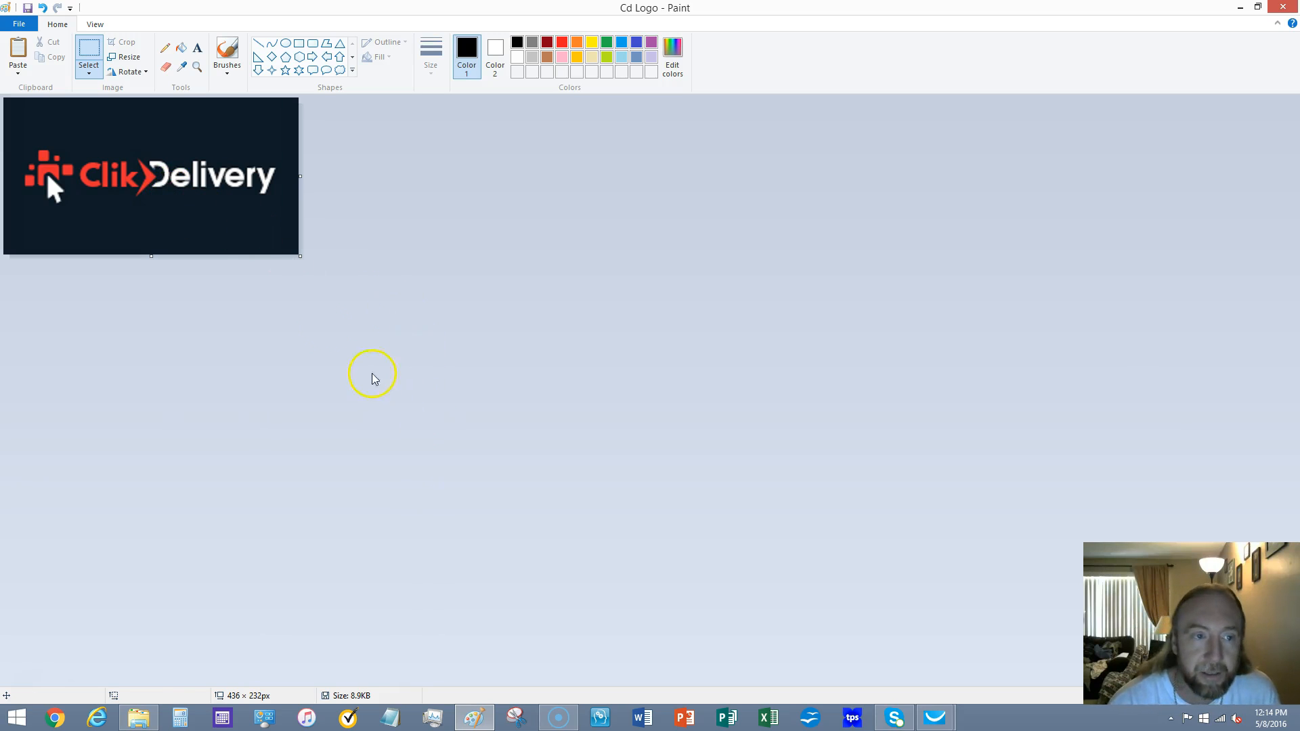
click(126, 57)
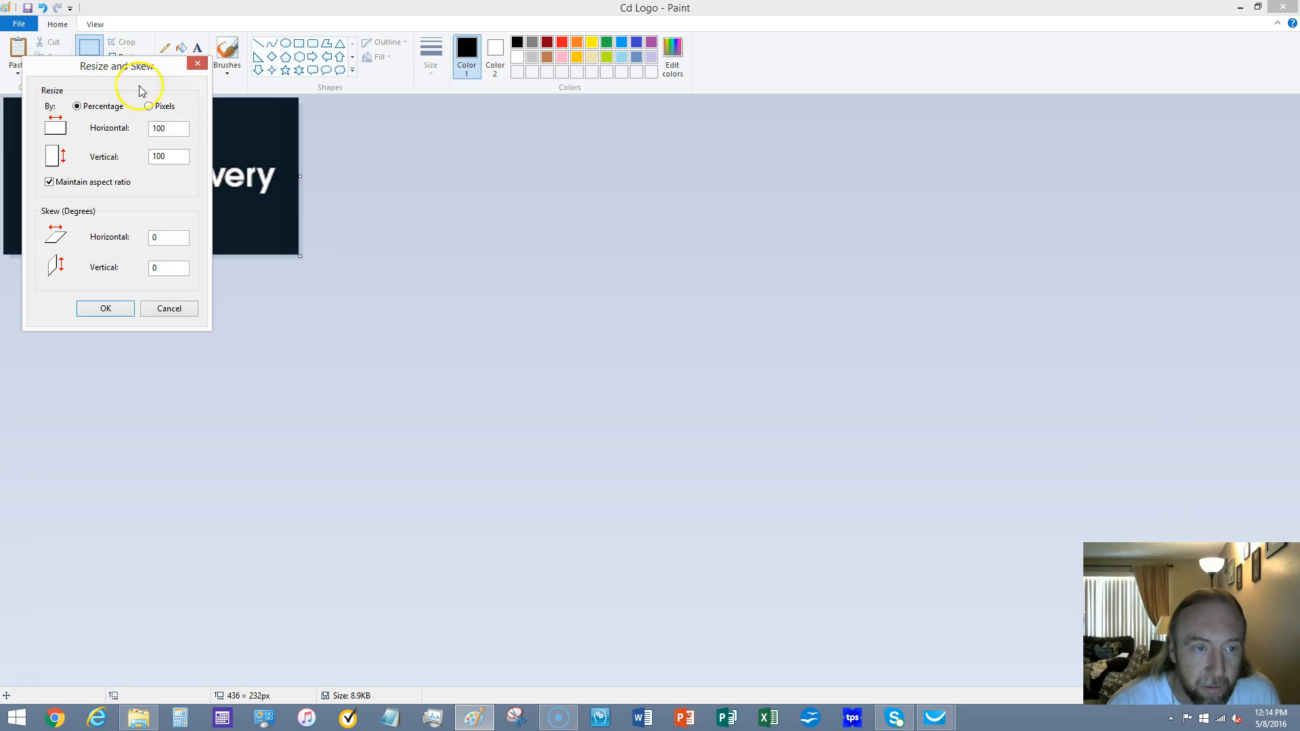
click(153, 107)
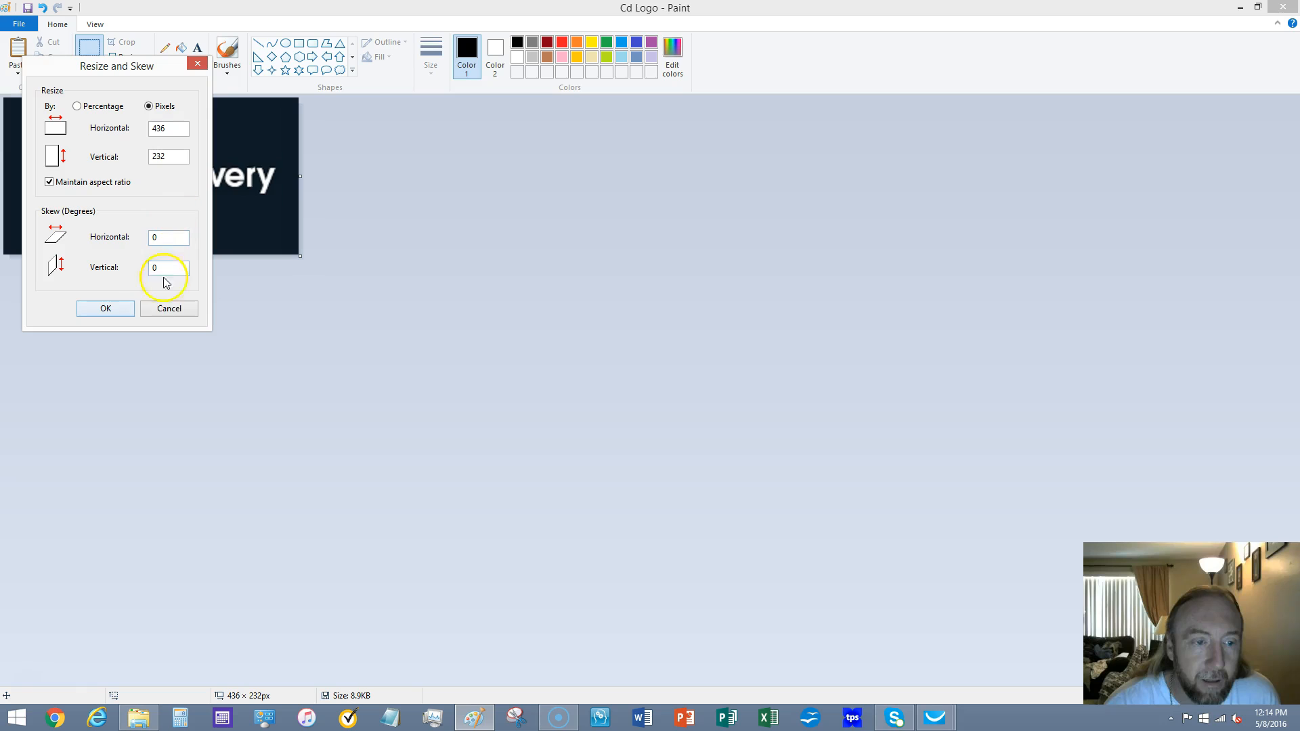
click(111, 310)
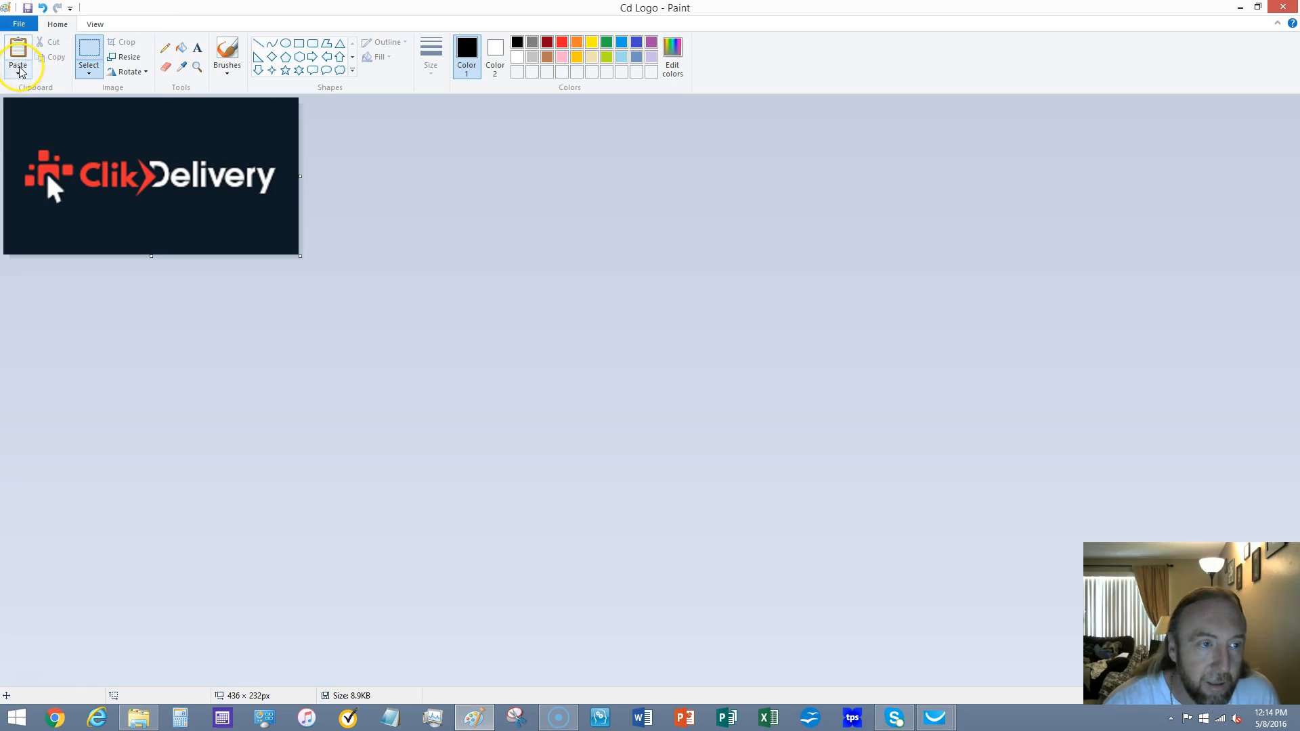
Step: Save the enlarged logo as a separate PNG named "Cd Logo 5", accepting the loss of transparency
click(22, 25)
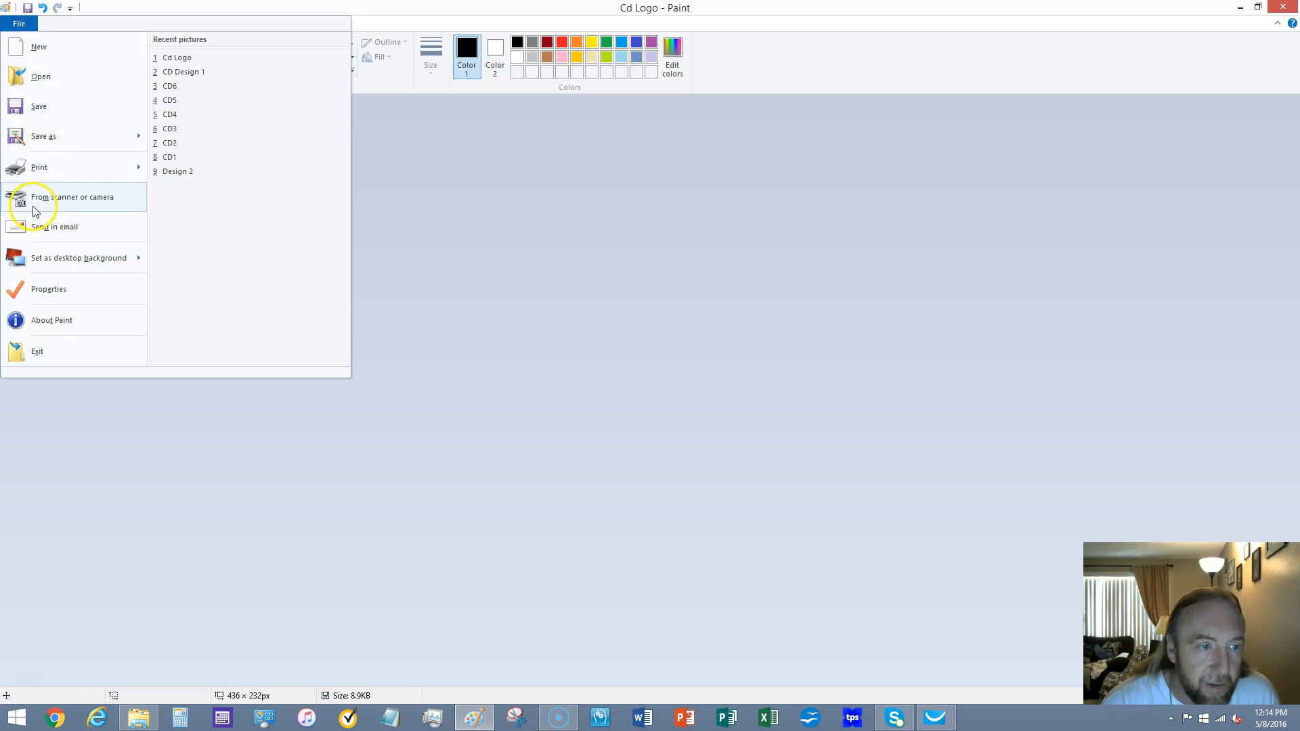
click(43, 140)
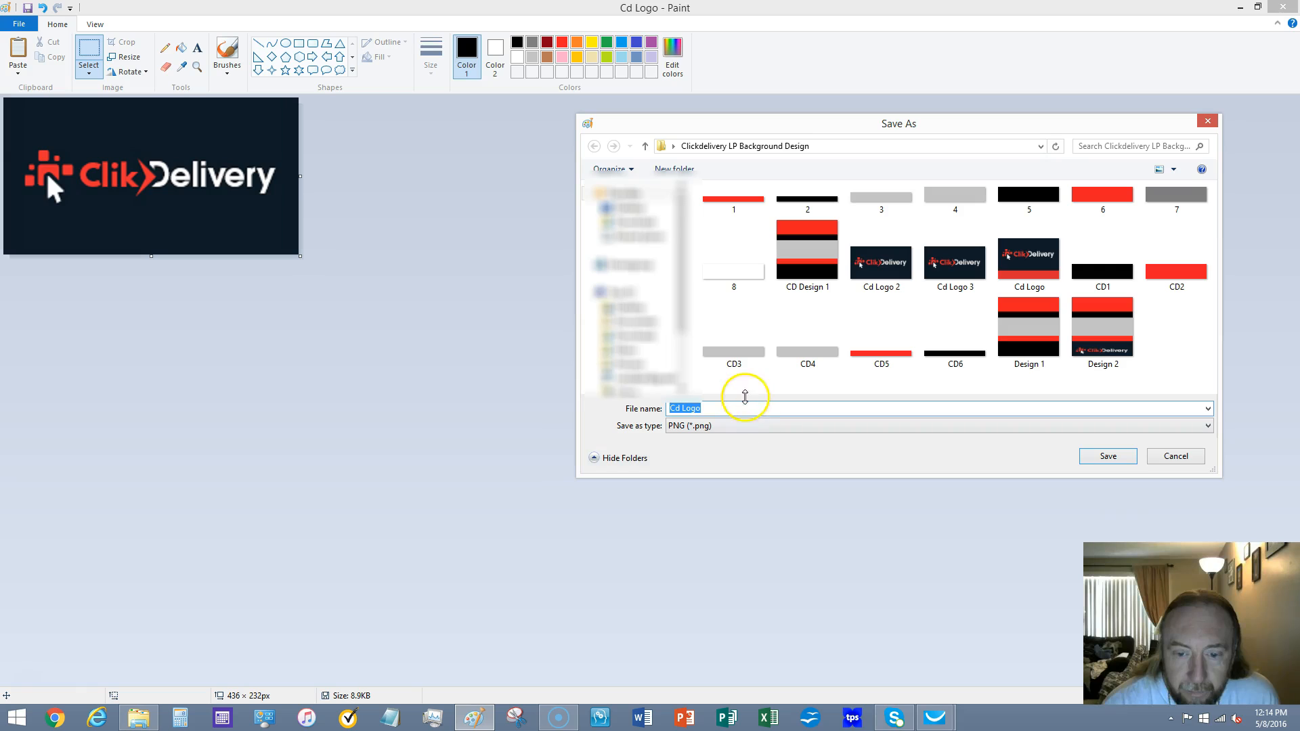
click(746, 409)
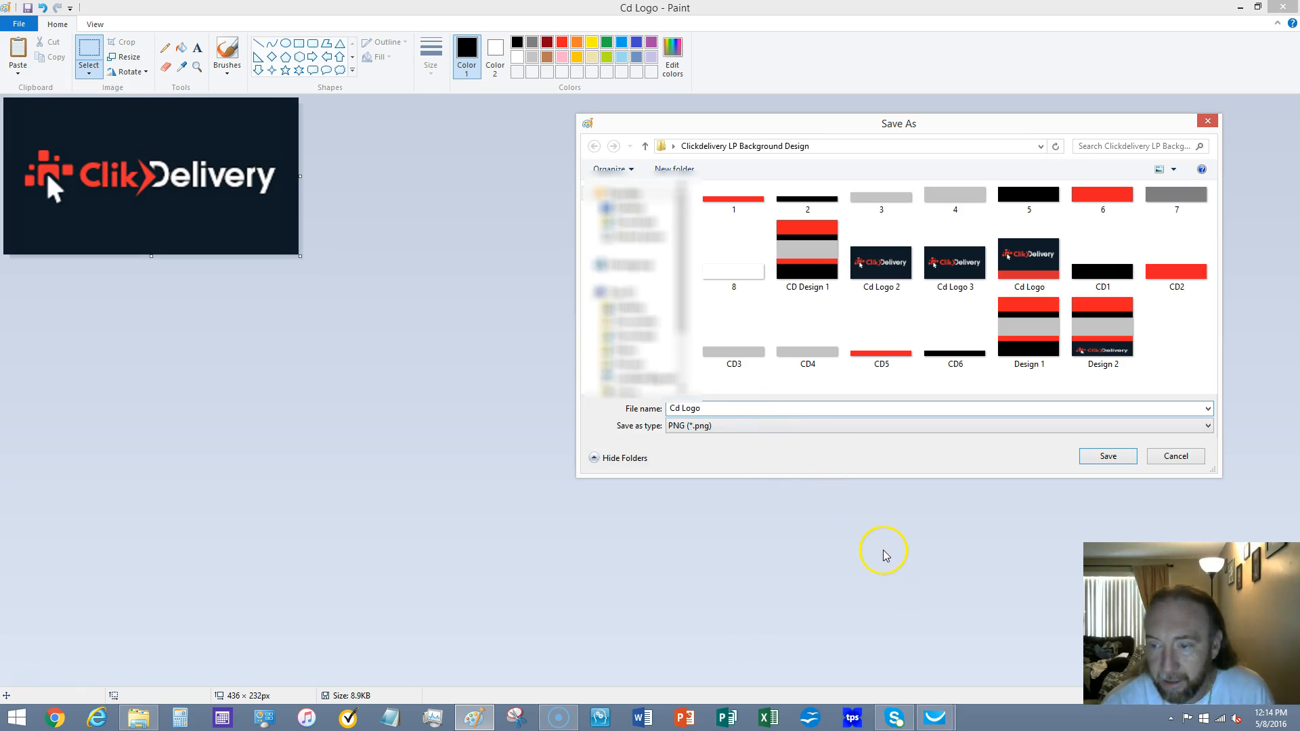
text(2)
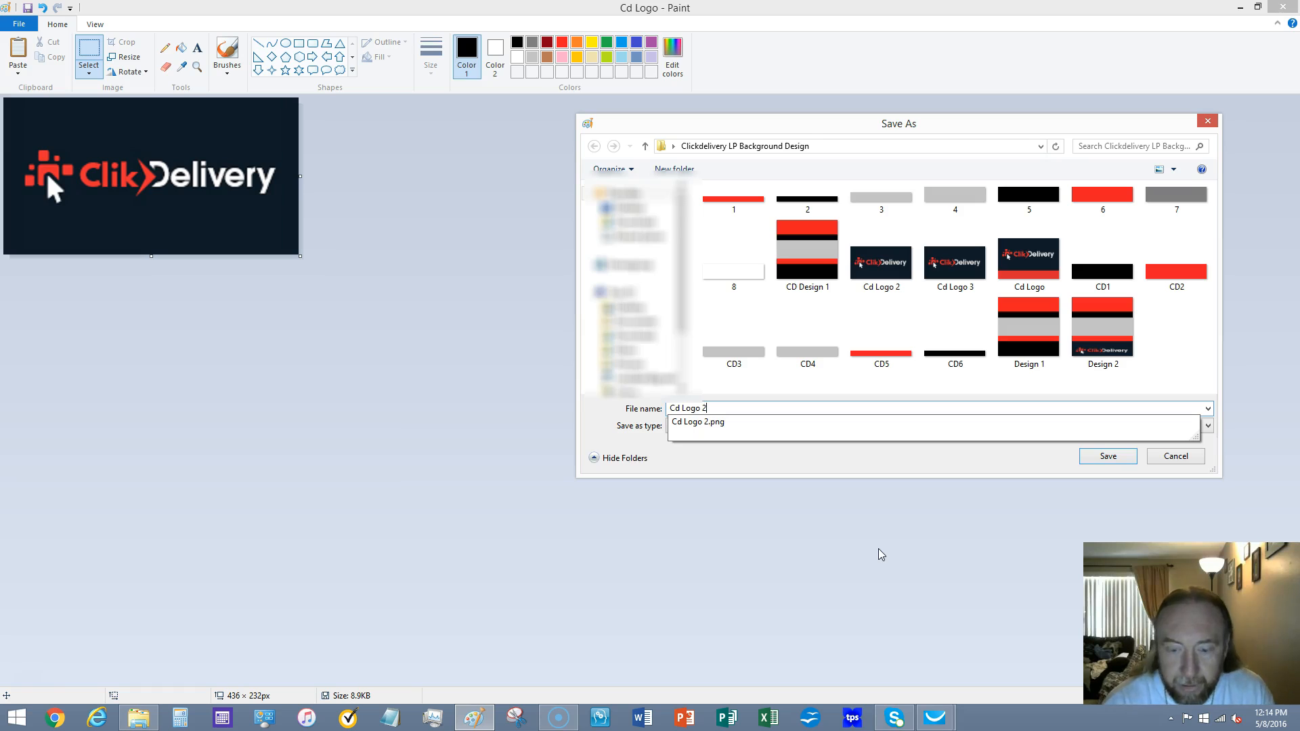
key(BackSpace)
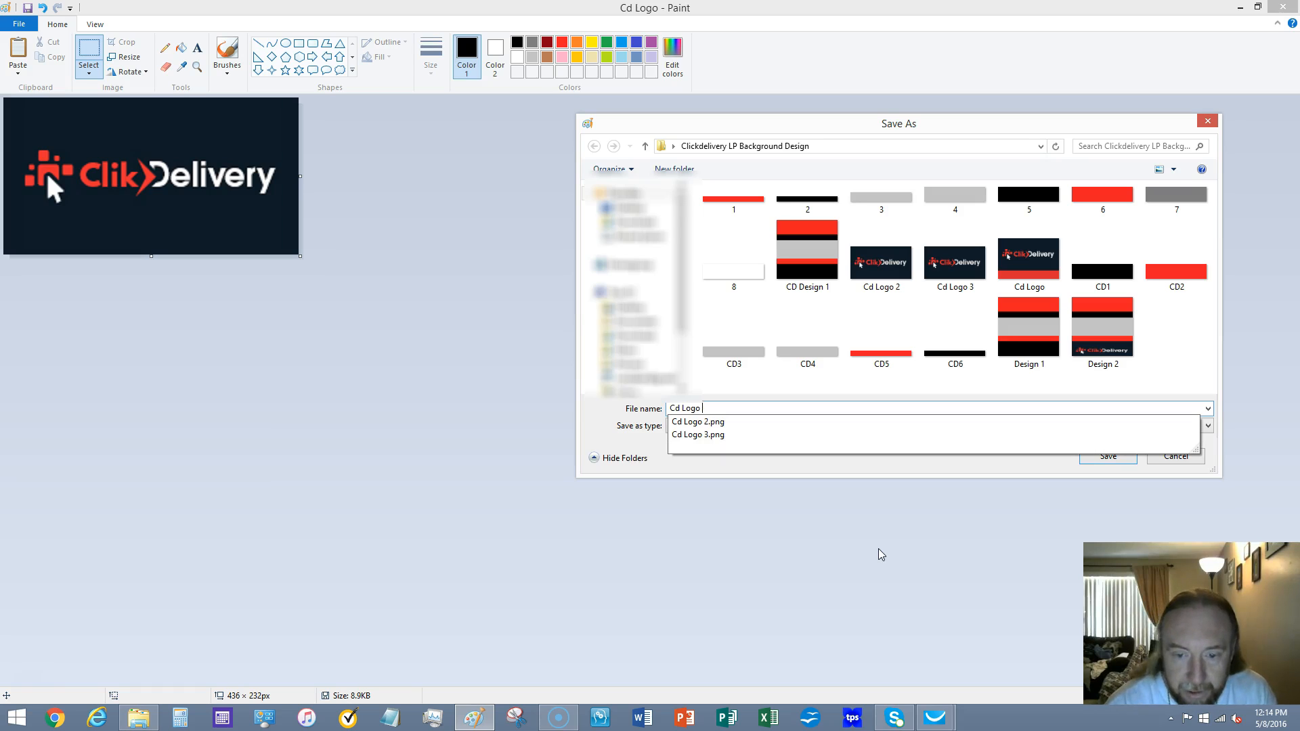
text(5)
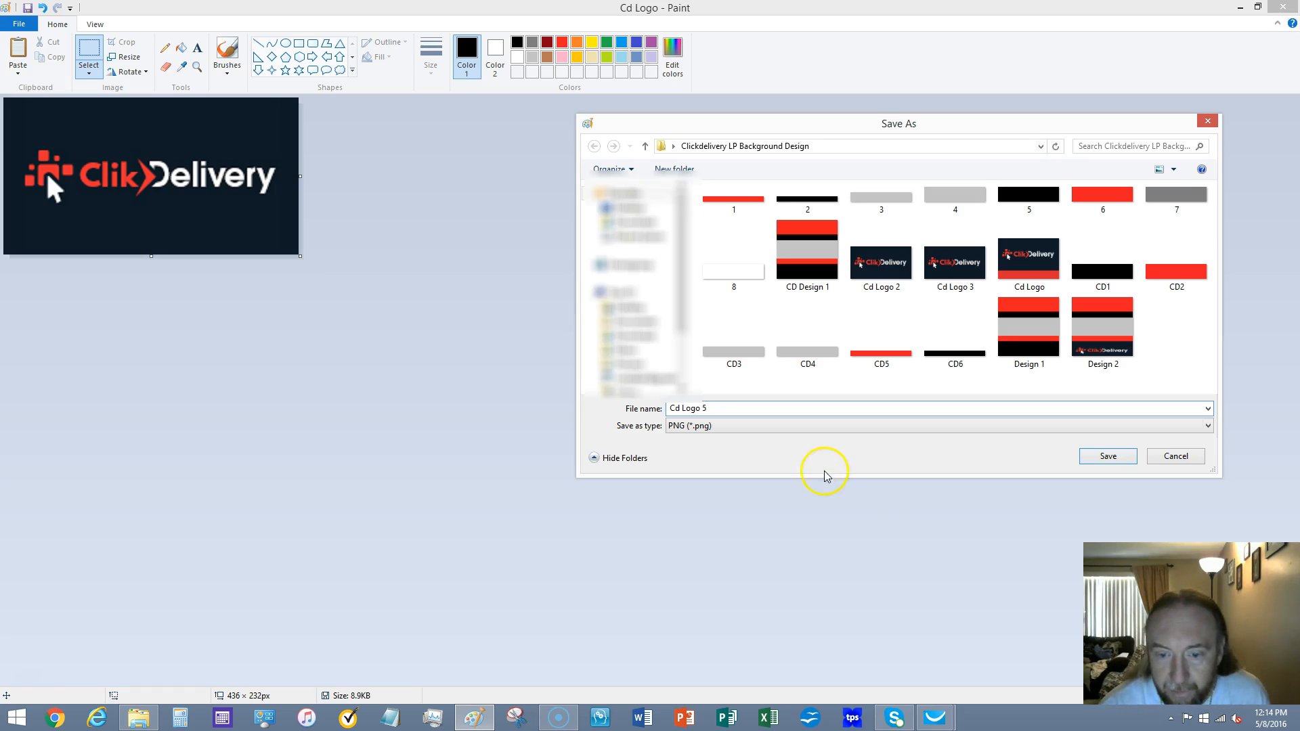
click(1106, 457)
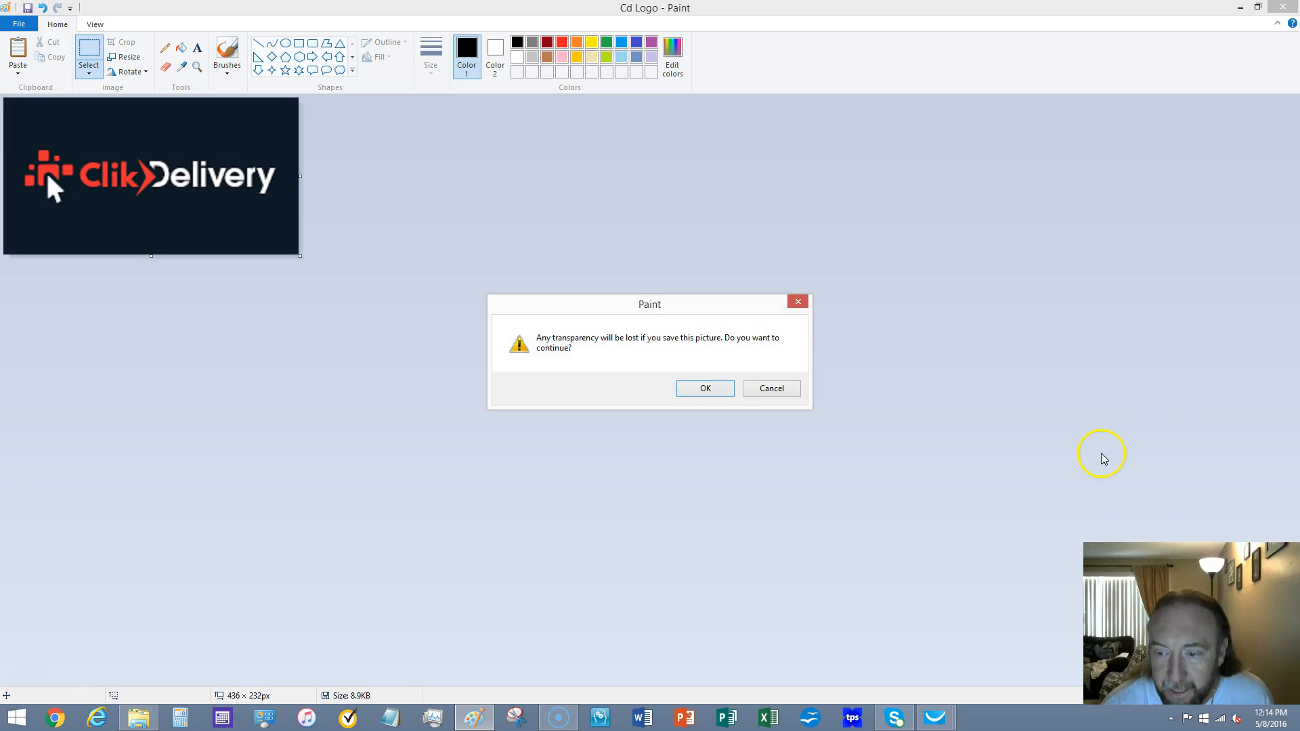
click(701, 388)
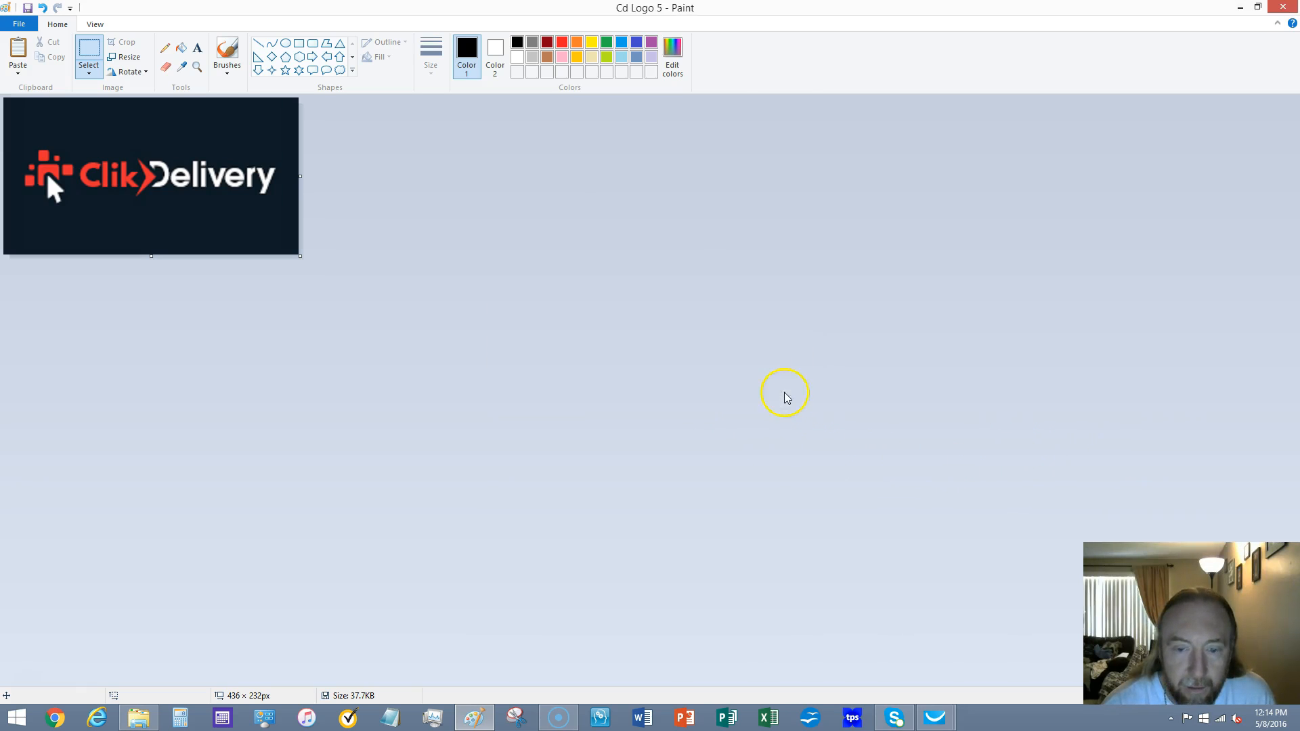
Step: Open the striped background picture "CD Design 1"
click(19, 25)
click(38, 76)
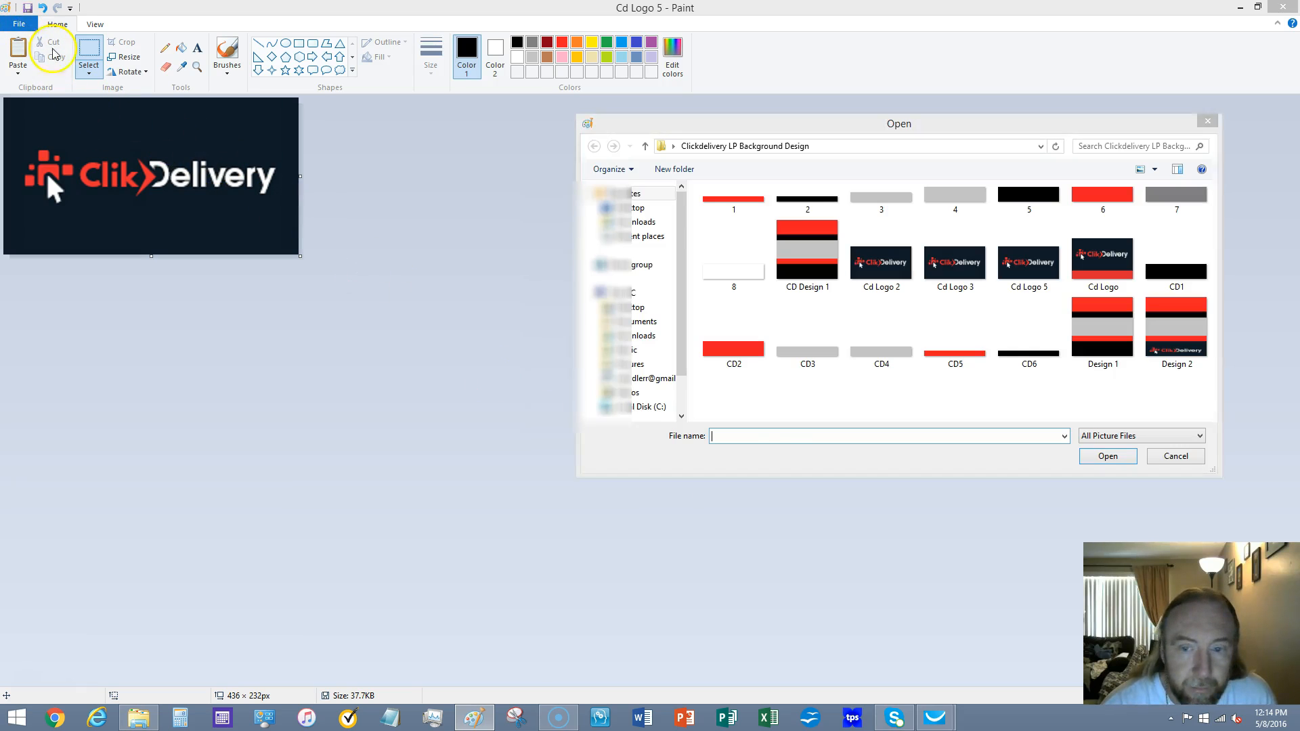
drag(884, 126, 823, 126)
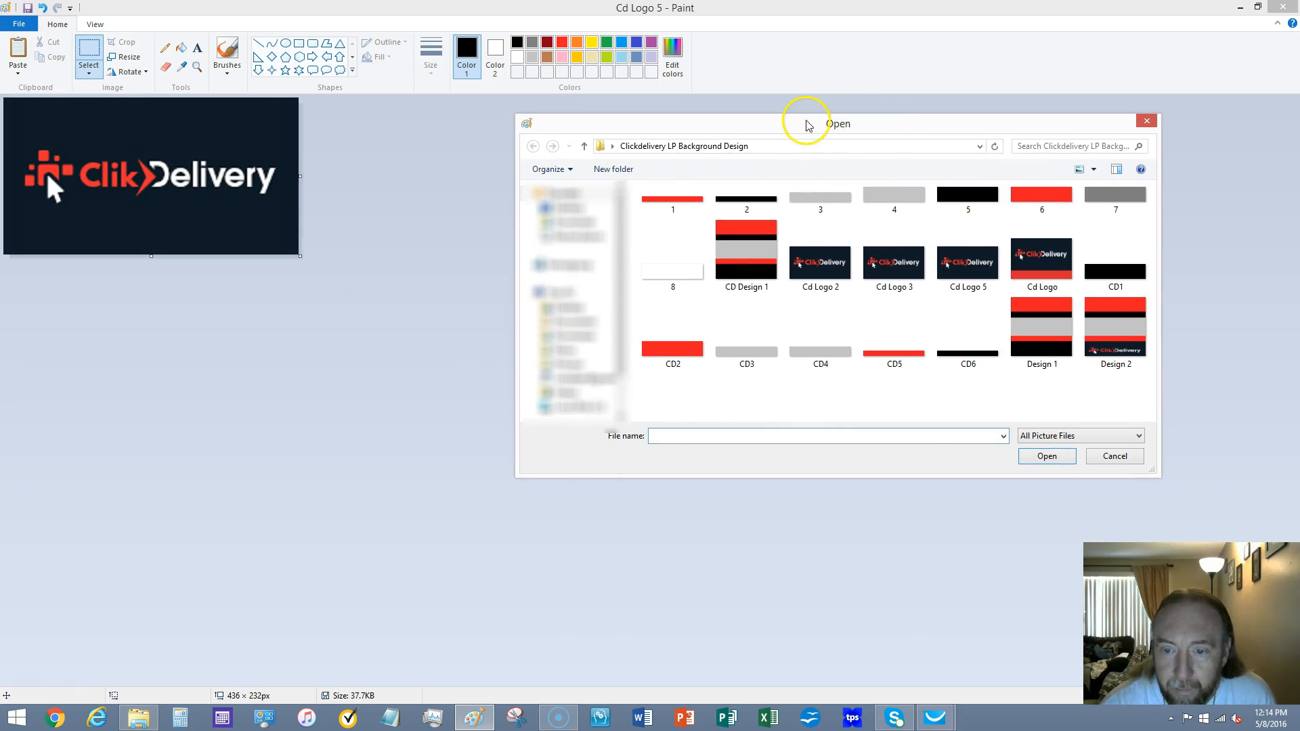
click(772, 271)
double_click(764, 263)
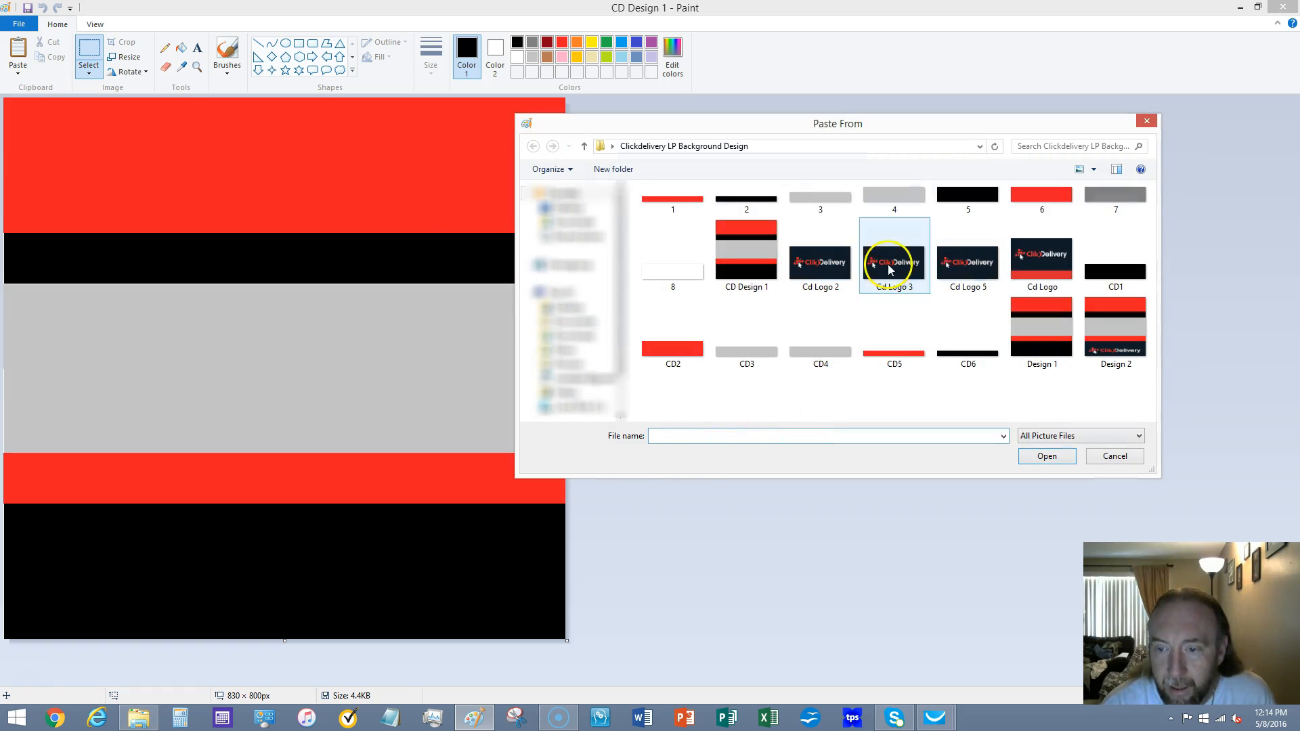
Step: Paste the picture from the file "Cd Logo 5" and place it in the canvas's lower-left corner
click(978, 271)
double_click(978, 271)
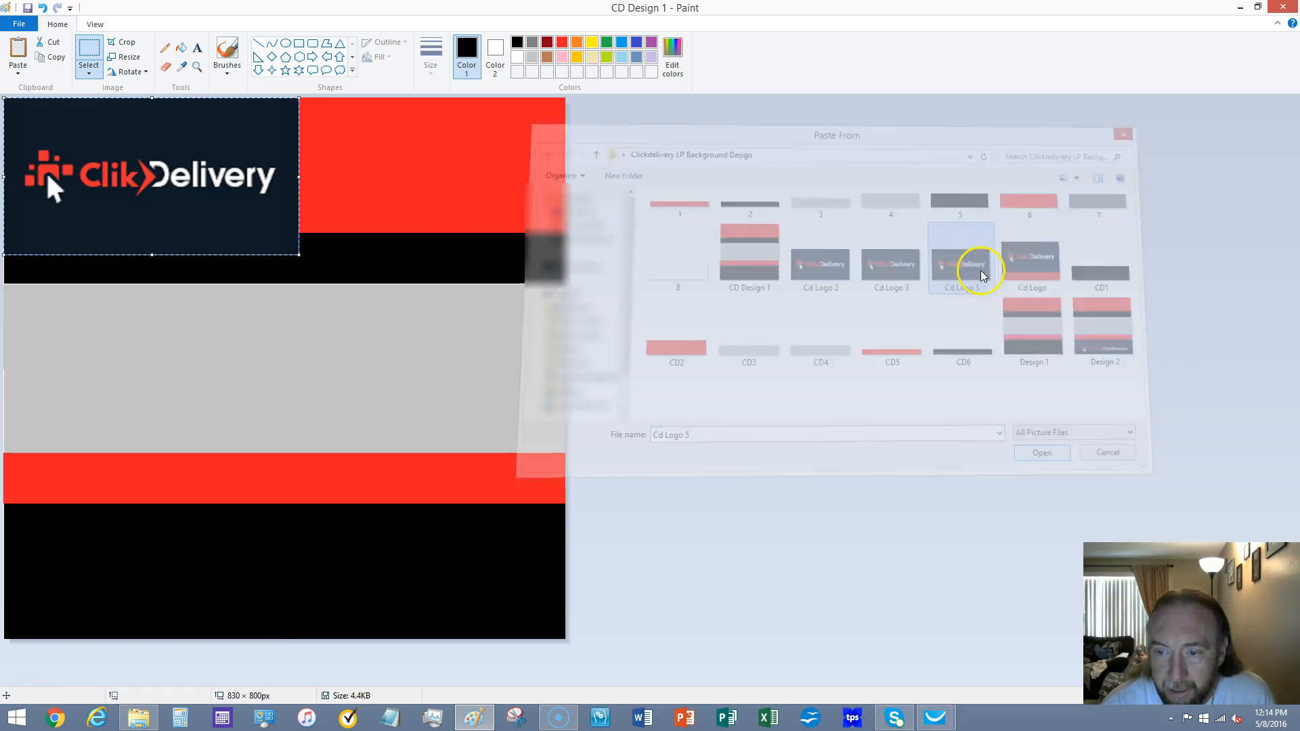
drag(177, 186, 180, 569)
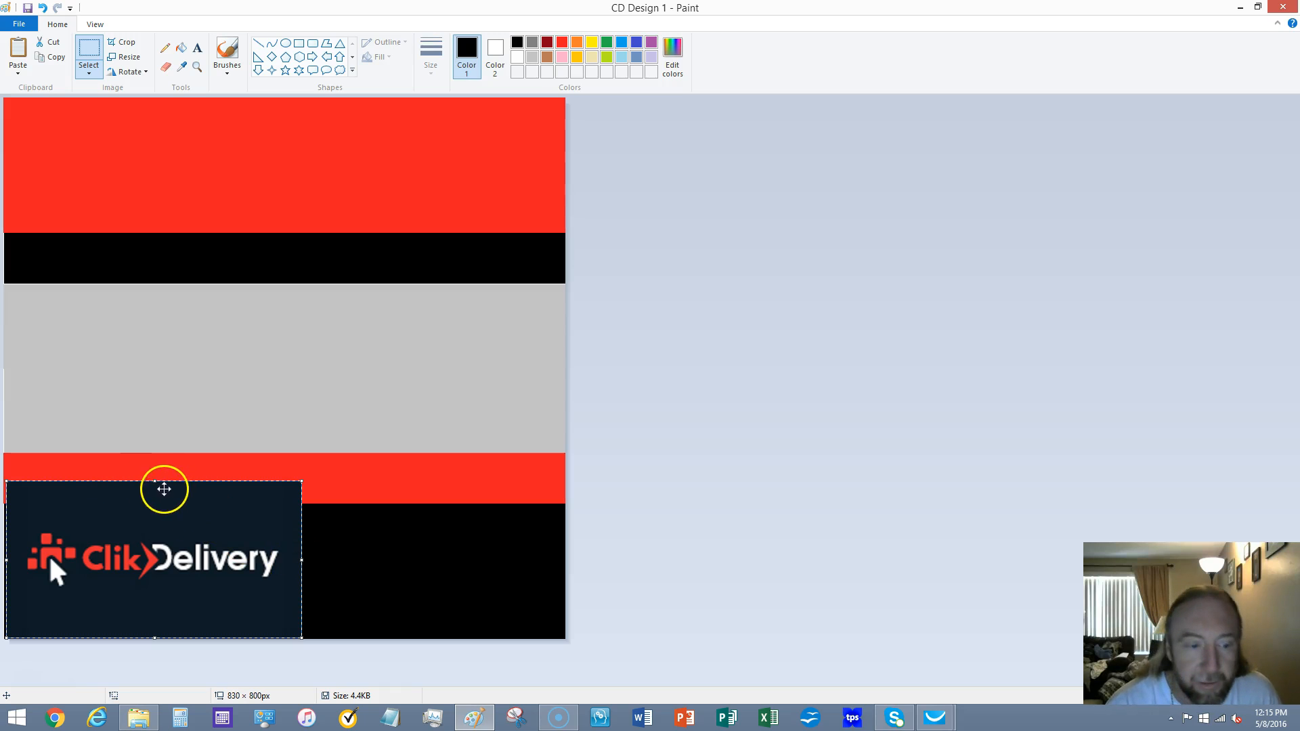
Step: Fit the pasted logo over the bottom black strip by resizing it to about 827 × 195 px
drag(154, 477, 156, 506)
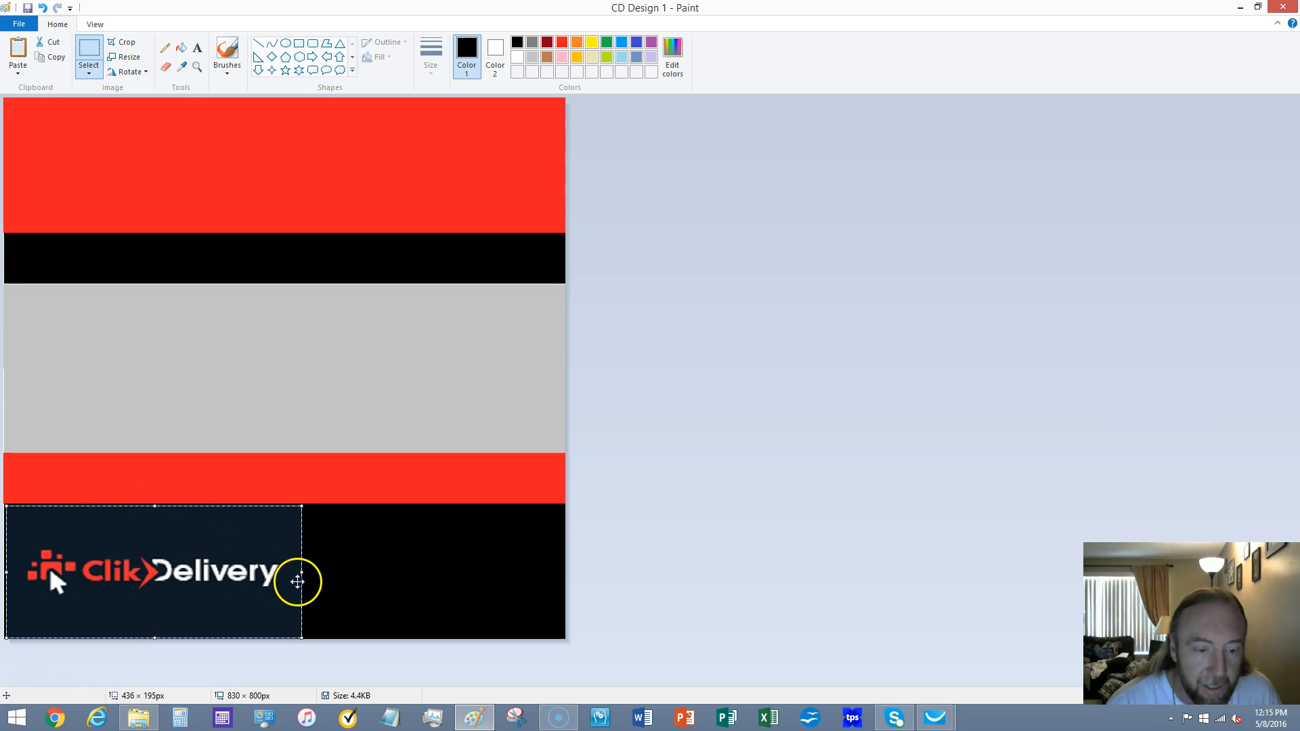
drag(302, 573, 567, 577)
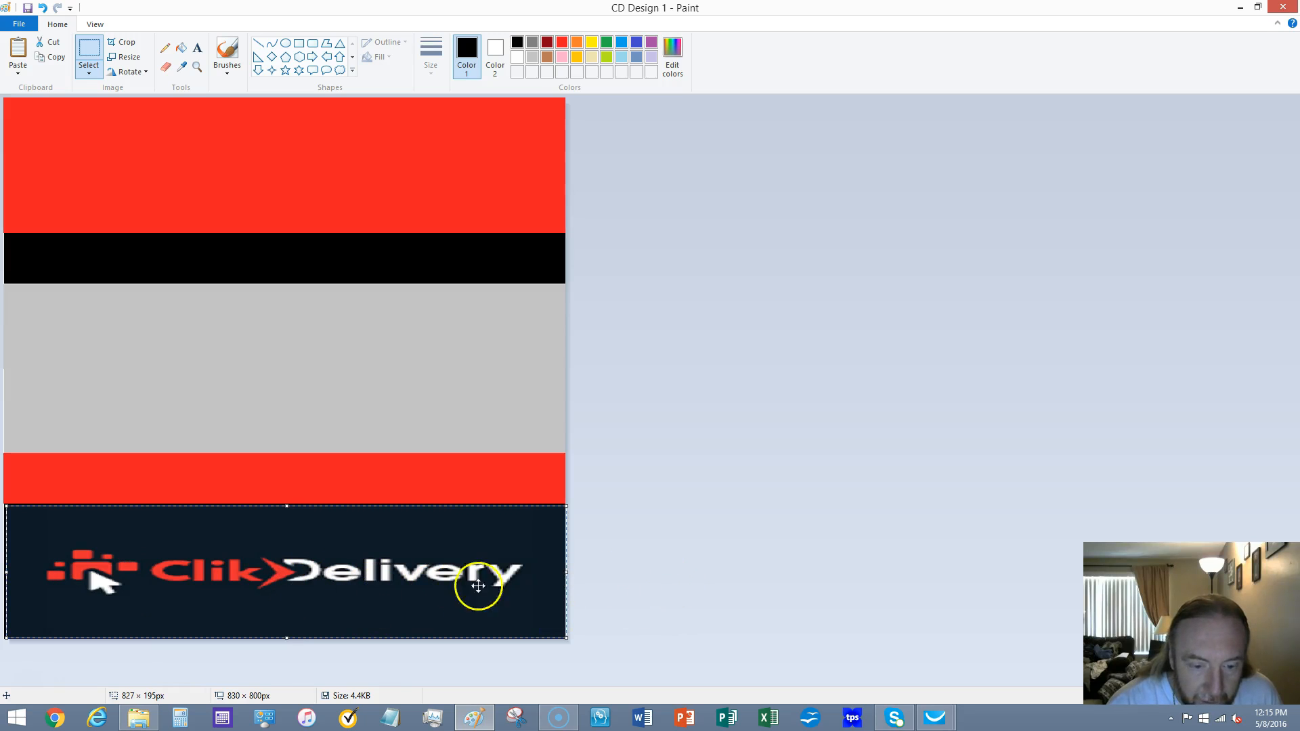
click(635, 565)
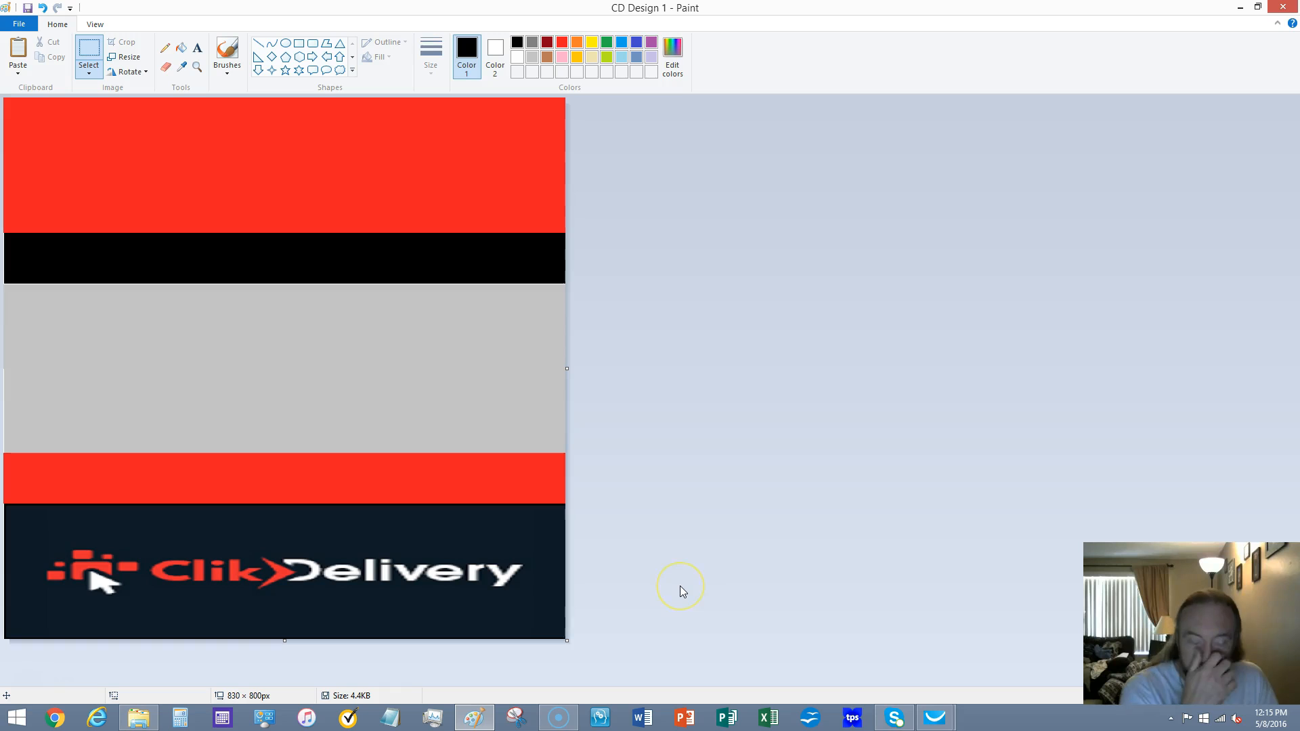